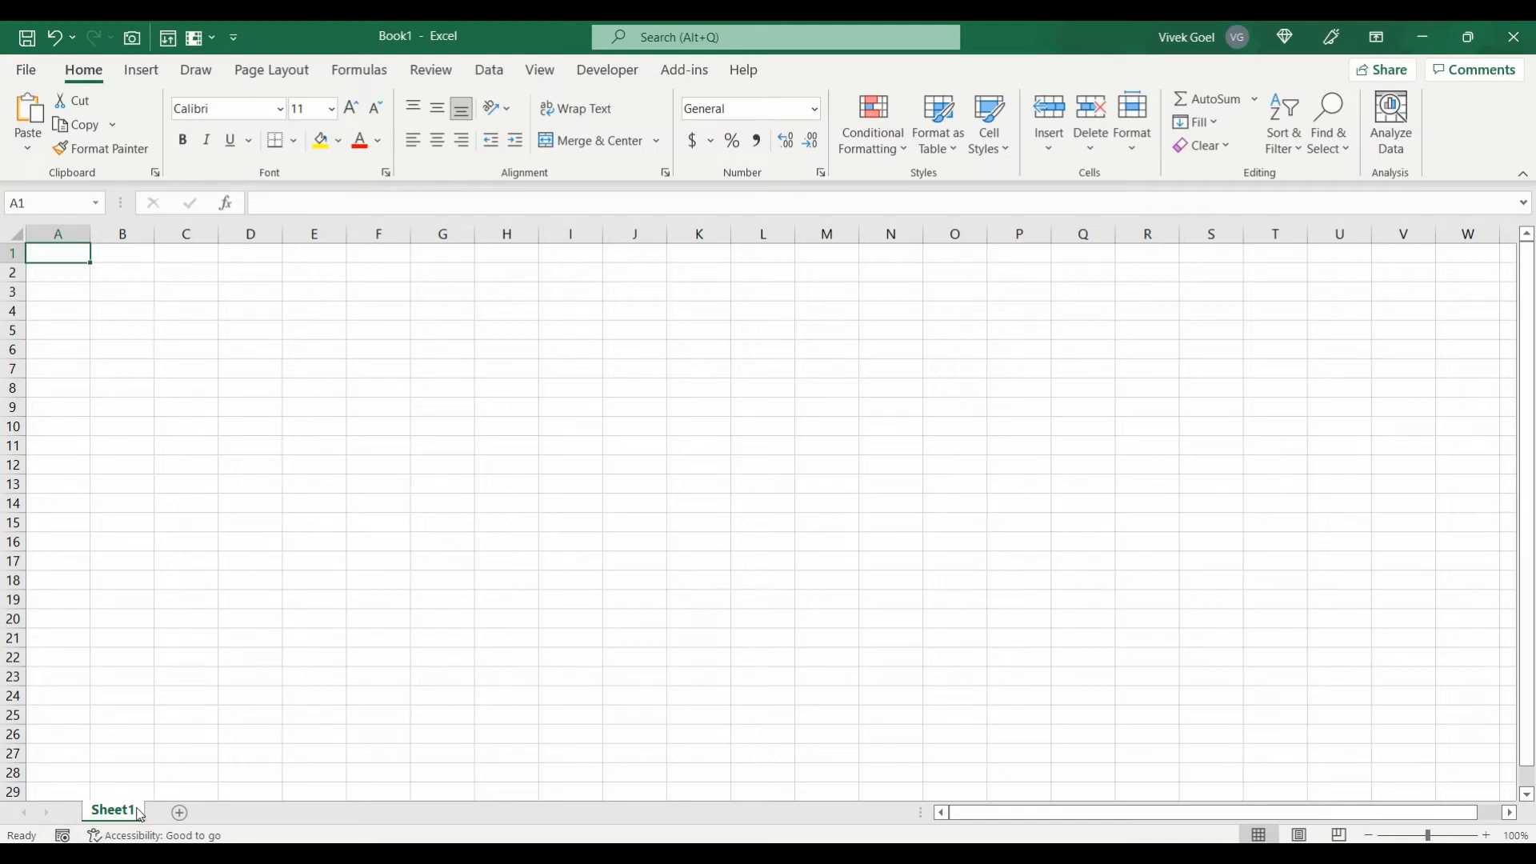
Step: Add a new worksheet and rename the Sheet3 tab to TestSheet
{"action": "left_click", "coordinate": [179, 813]}
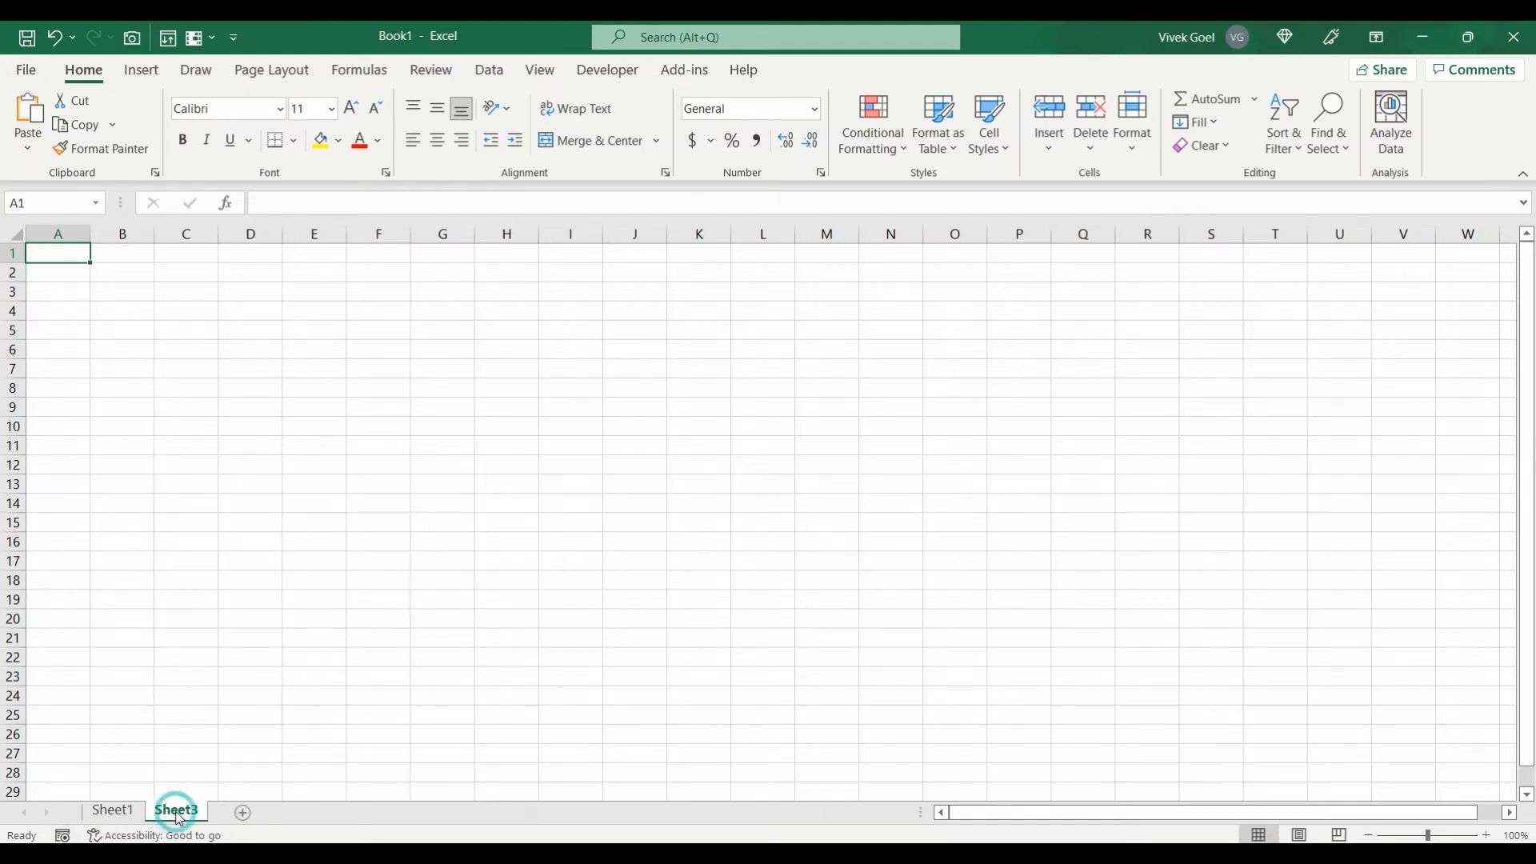
{"action": "double_click", "coordinate": [180, 812]}
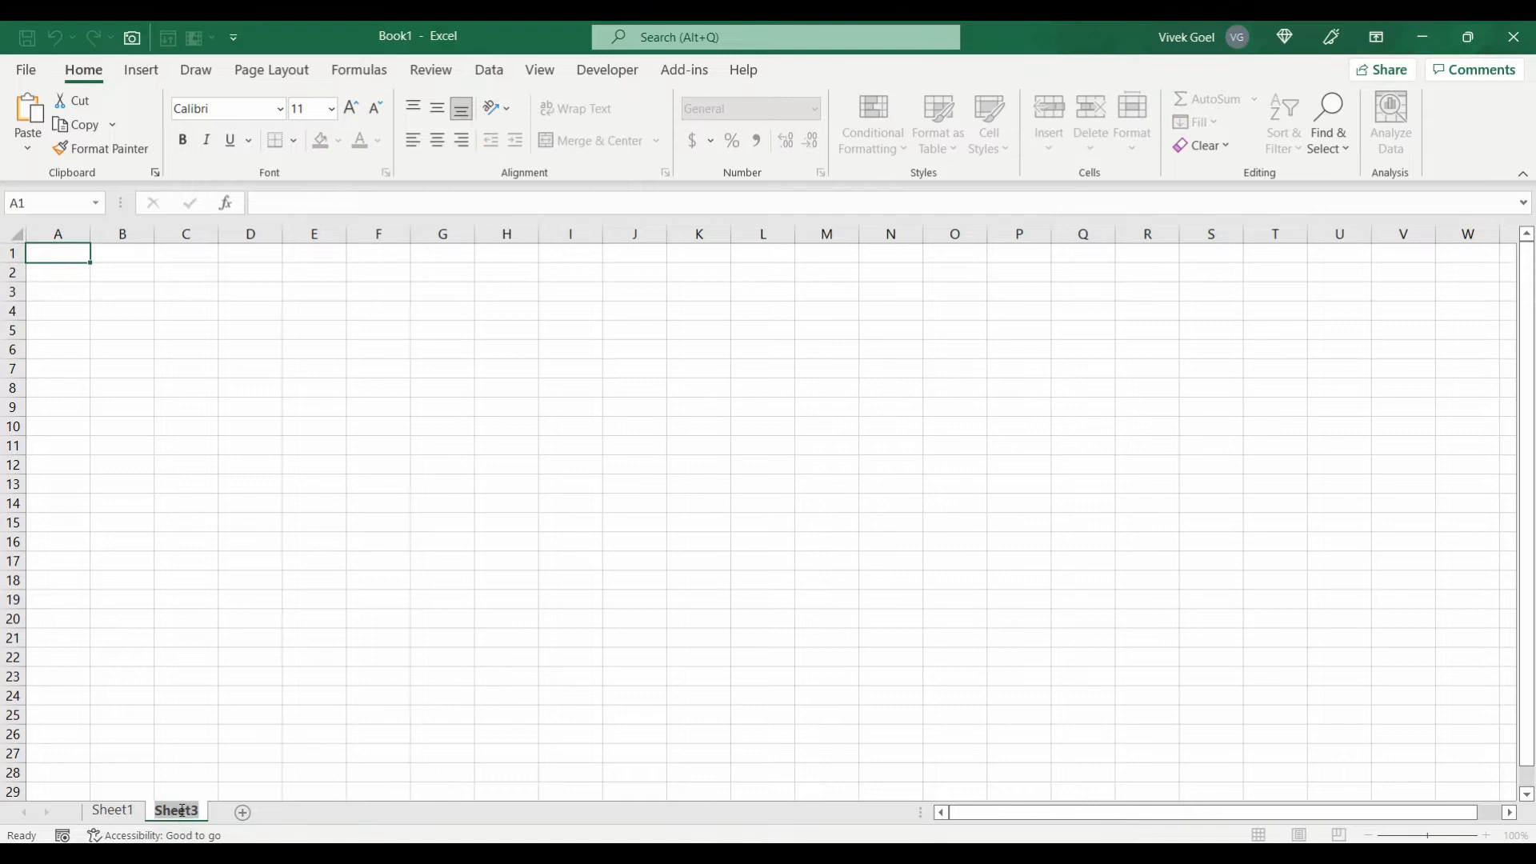
{"action": "key", "text": "BackSpace"}
{"action": "key", "text": "Escape"}
{"action": "right_click", "coordinate": [178, 813]}
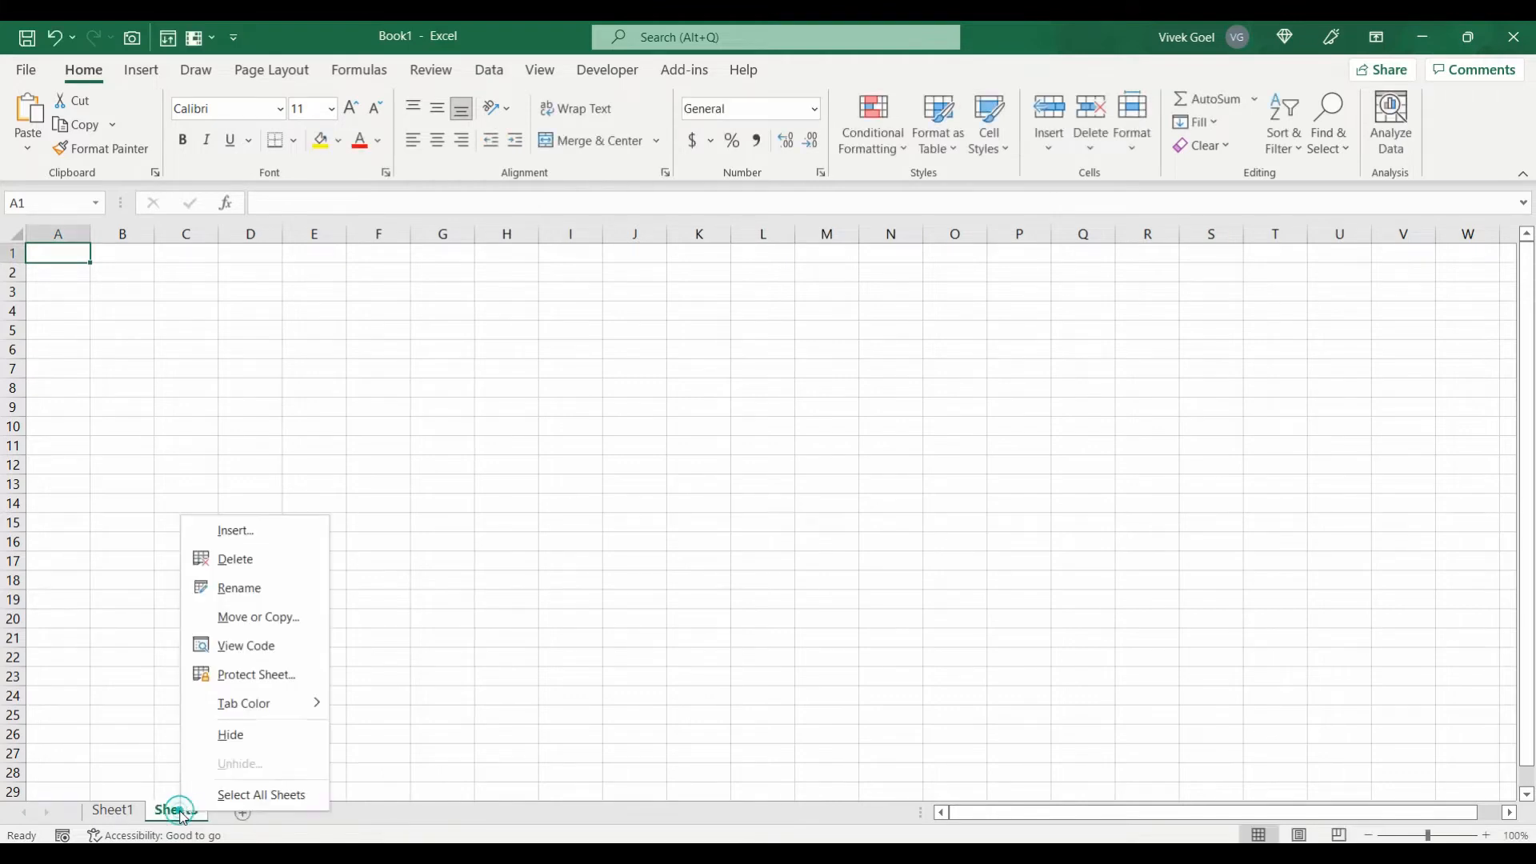
{"action": "left_click", "coordinate": [243, 586]}
{"action": "type", "text": "TestSheet"}
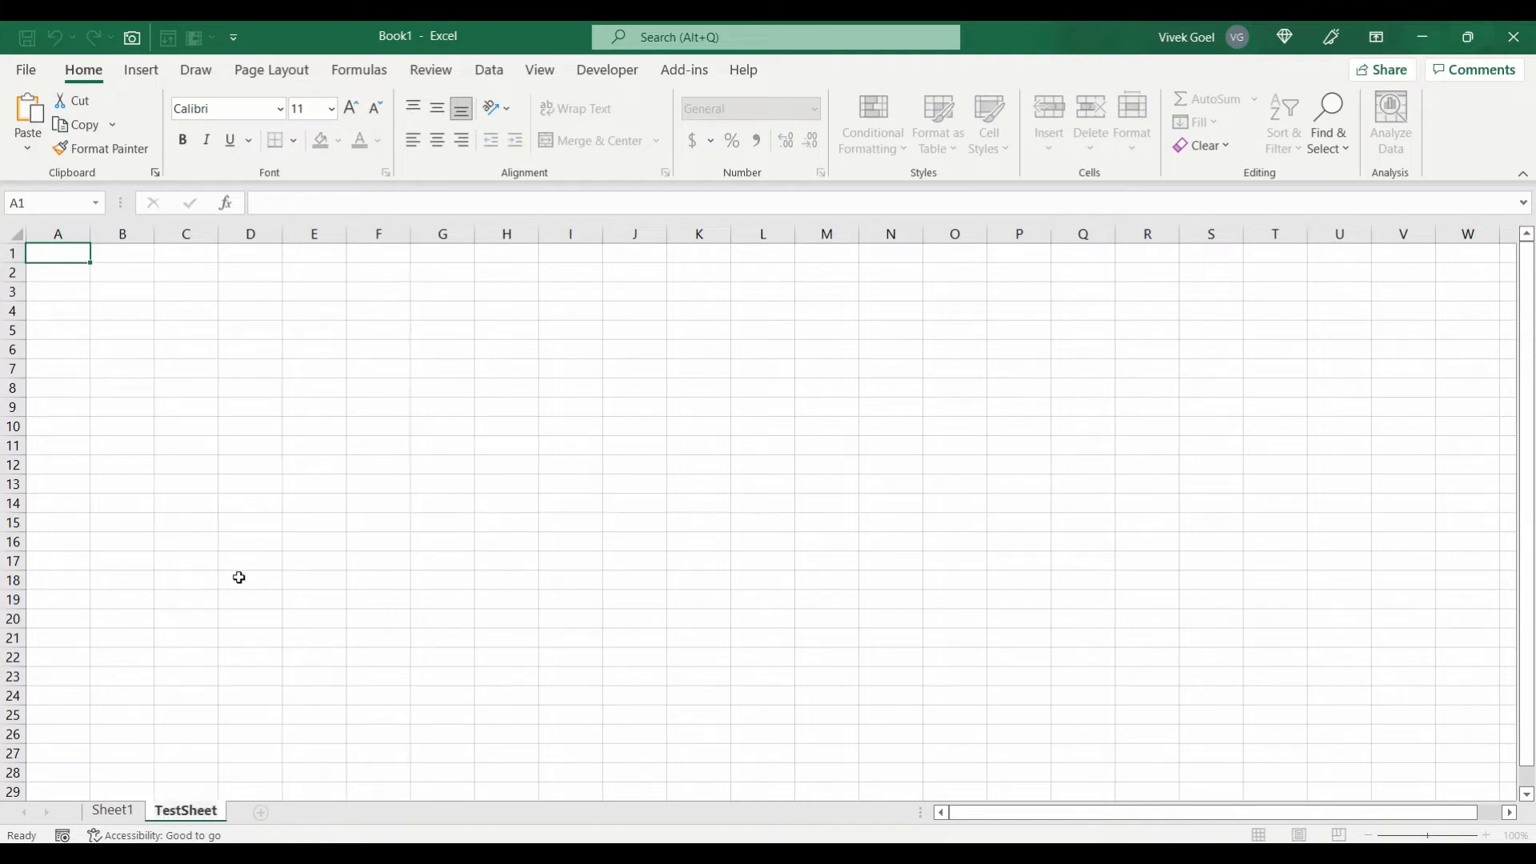
{"action": "key", "text": "Return"}
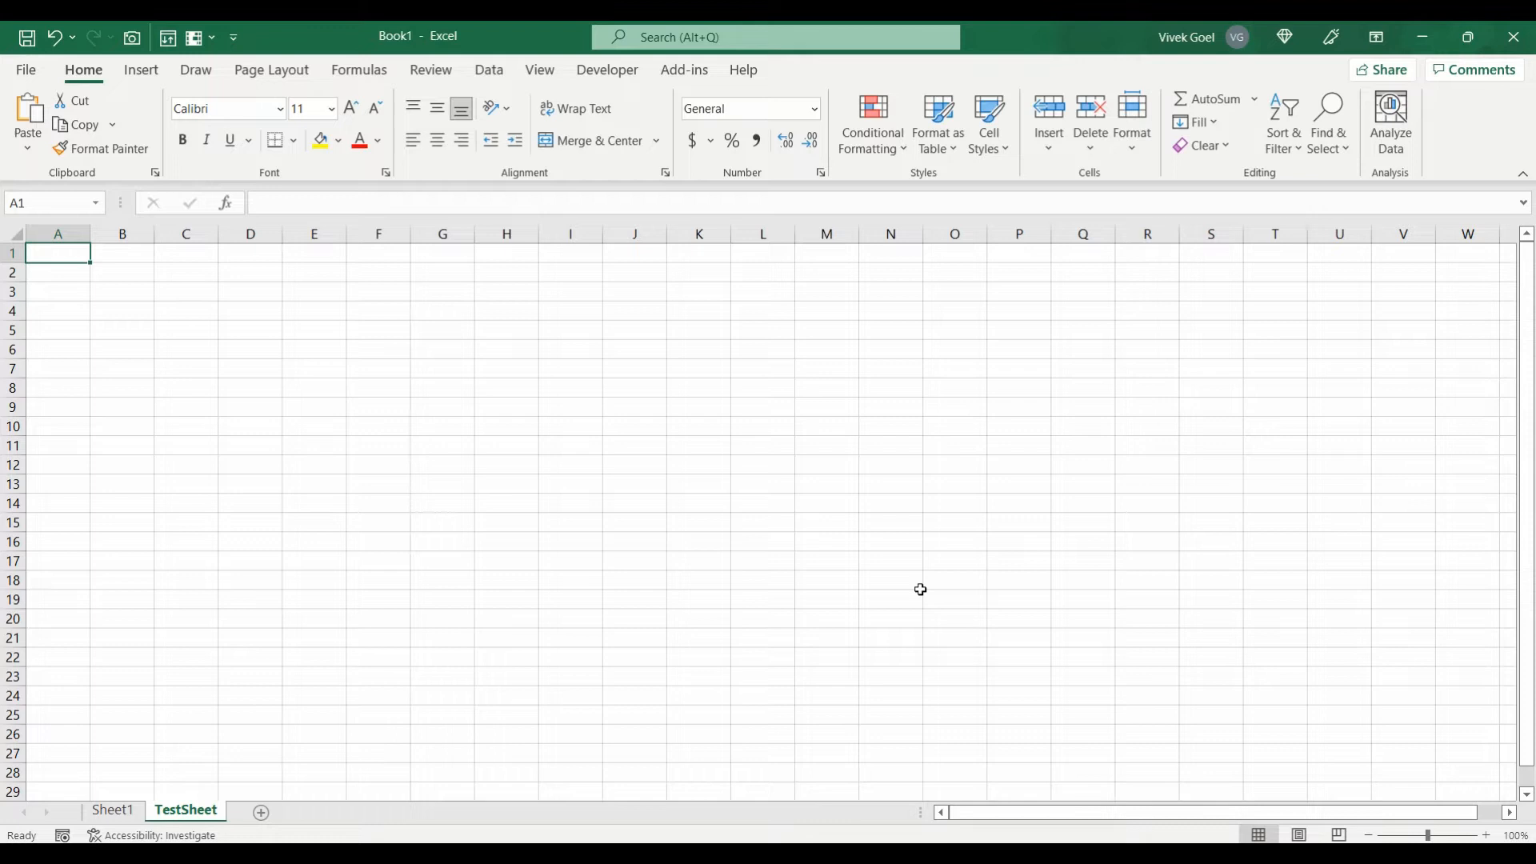
{"action": "key", "text": "ctrl+s"}
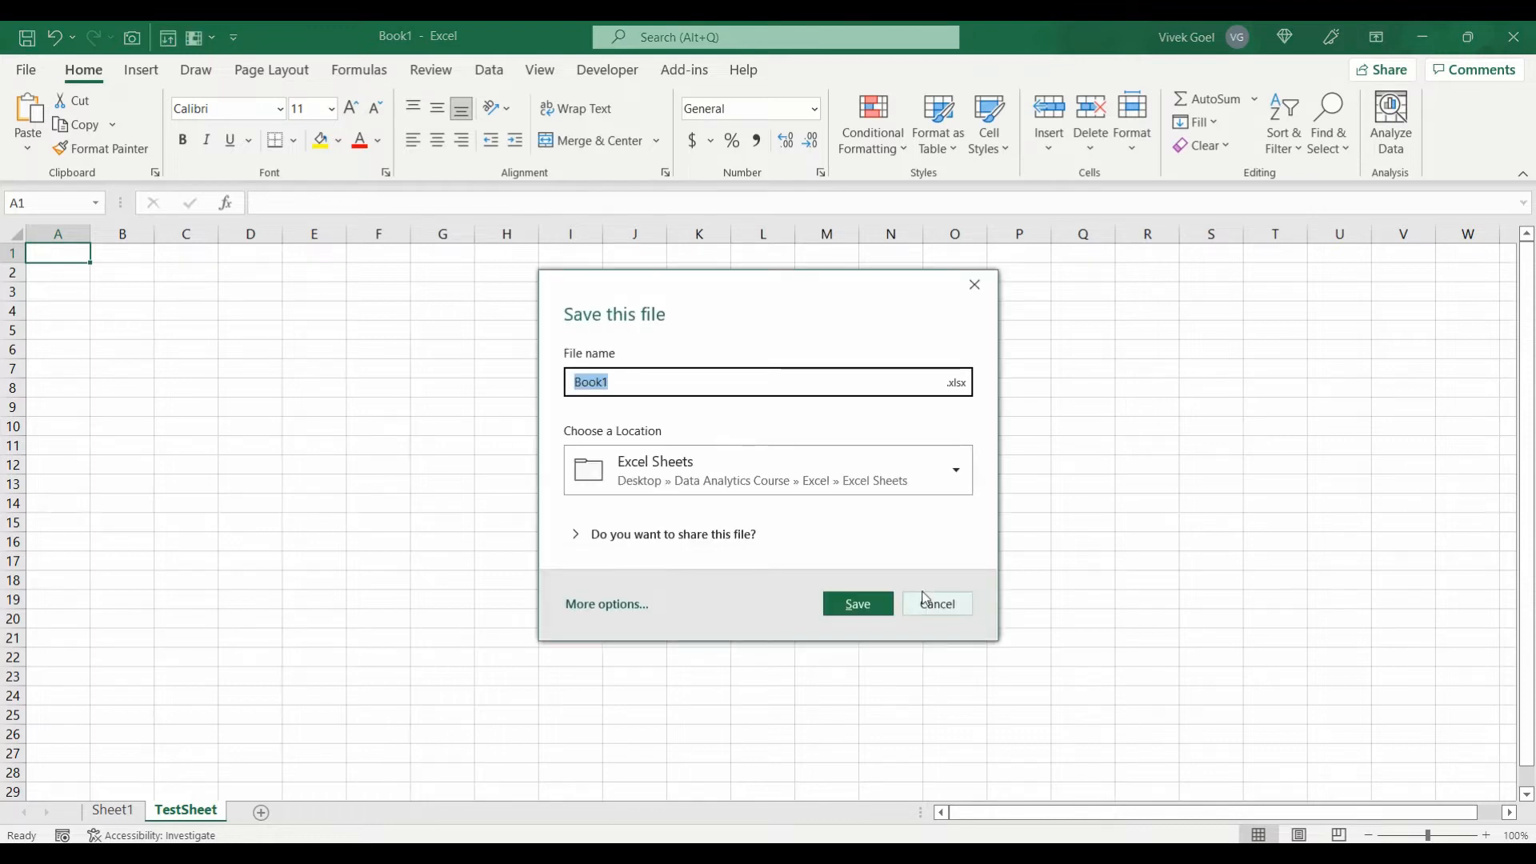
Step: Save the workbook as 'My First Workbook' in the Excel Sheets folder
{"action": "type", "text": "My First Workbook"}
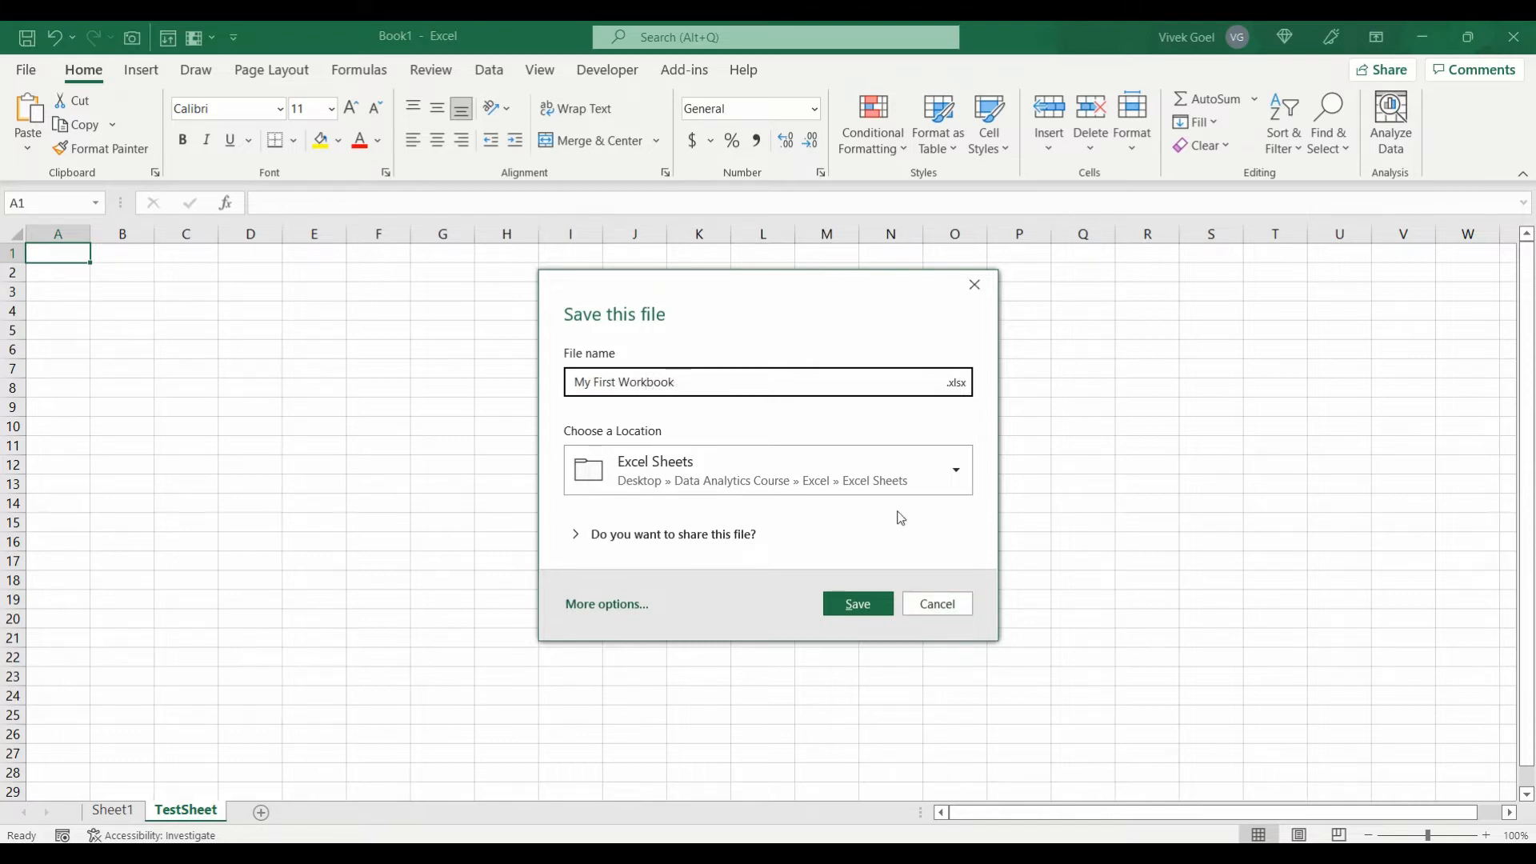
{"action": "left_click", "coordinate": [848, 605]}
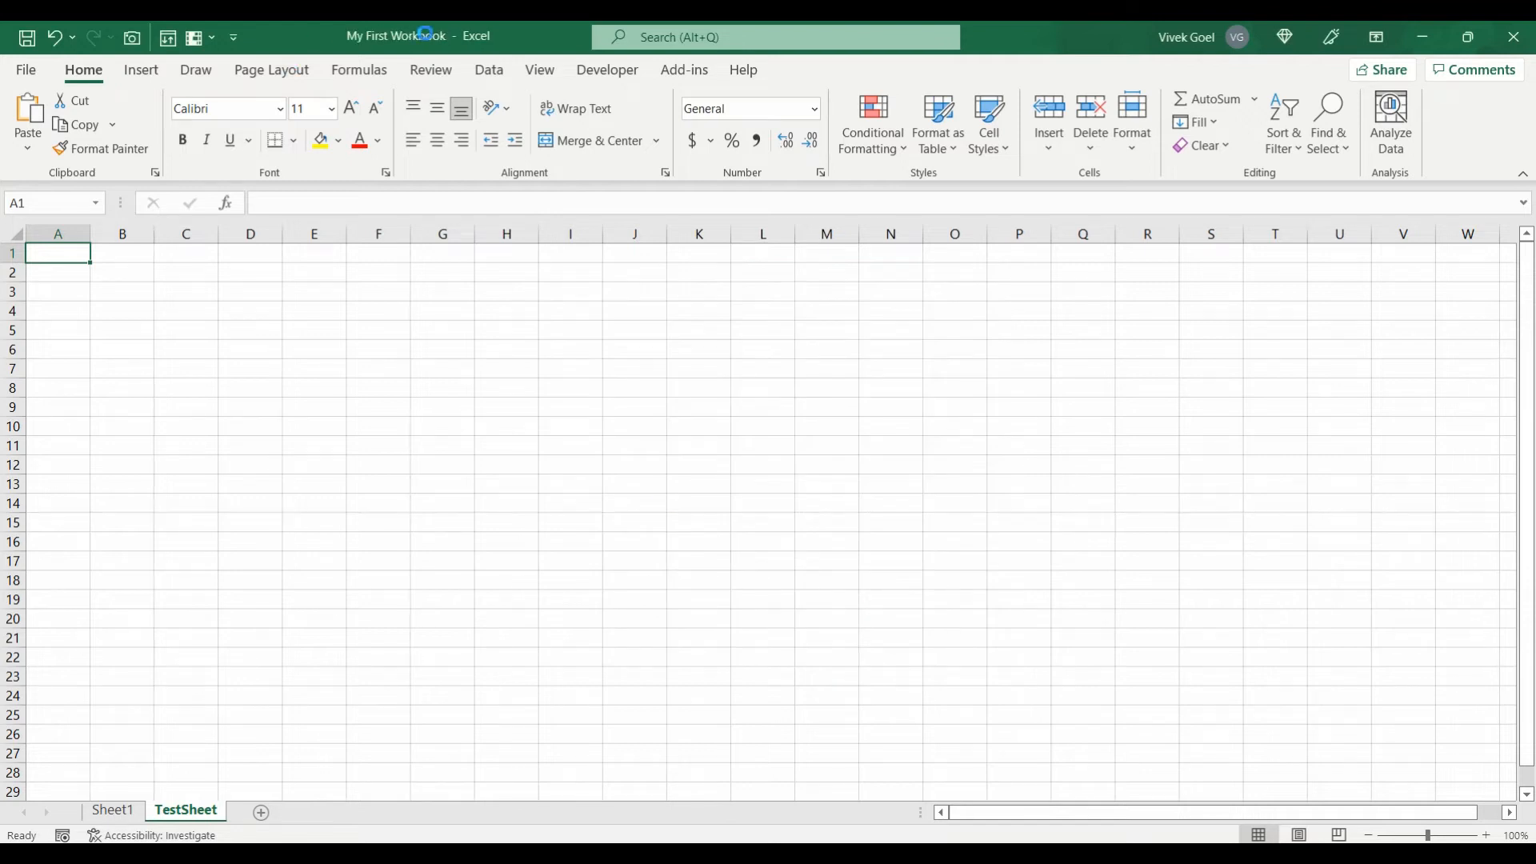
{"action": "left_click", "coordinate": [339, 331]}
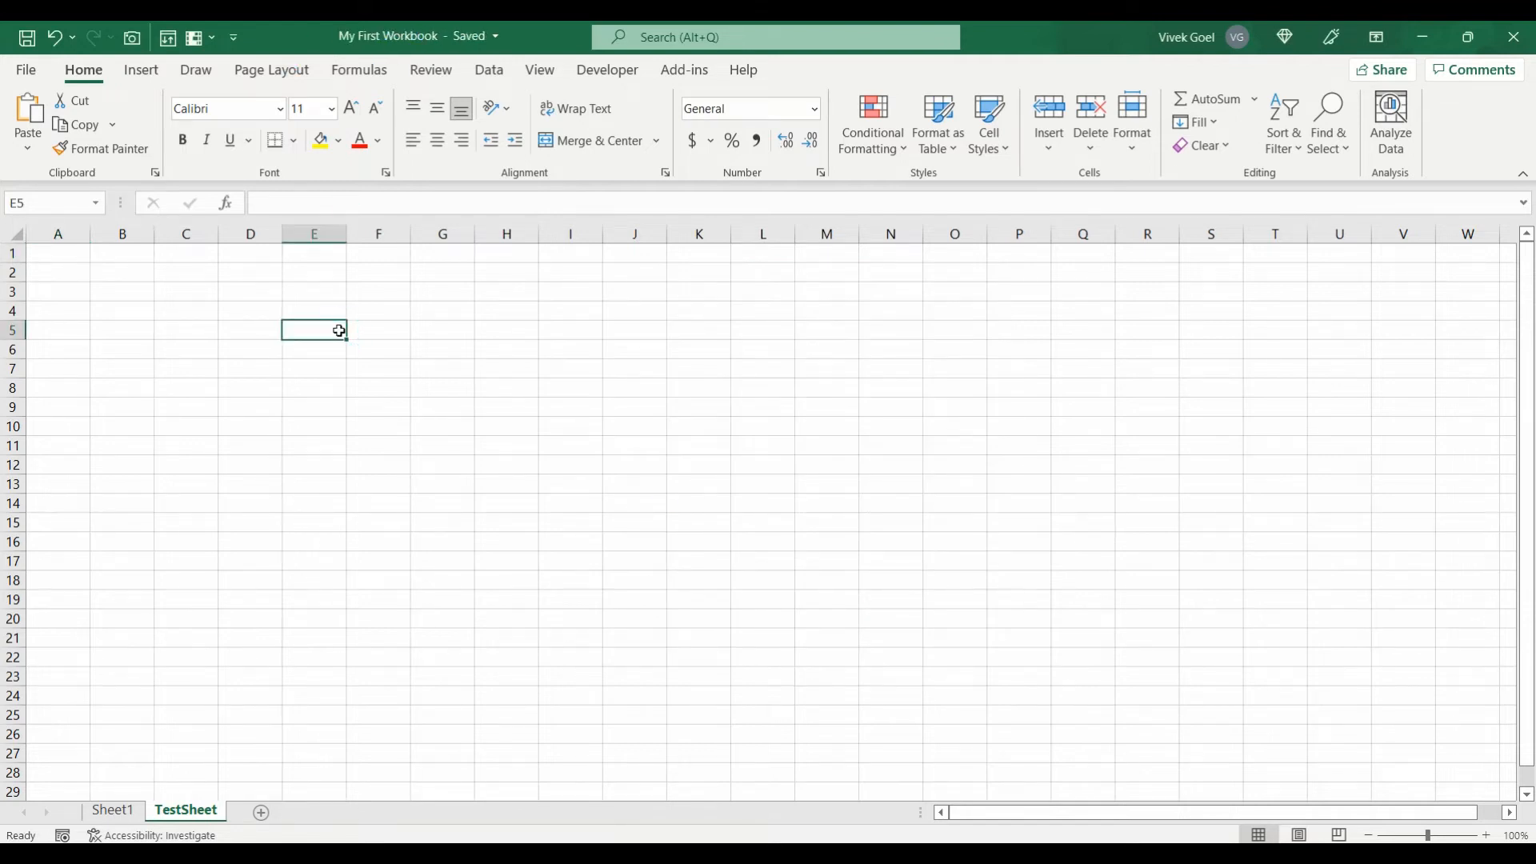
Step: Add the Data tab's Data Validation command to the Quick Access Toolbar
{"action": "key", "text": "Left"}
{"action": "key", "text": "Home"}
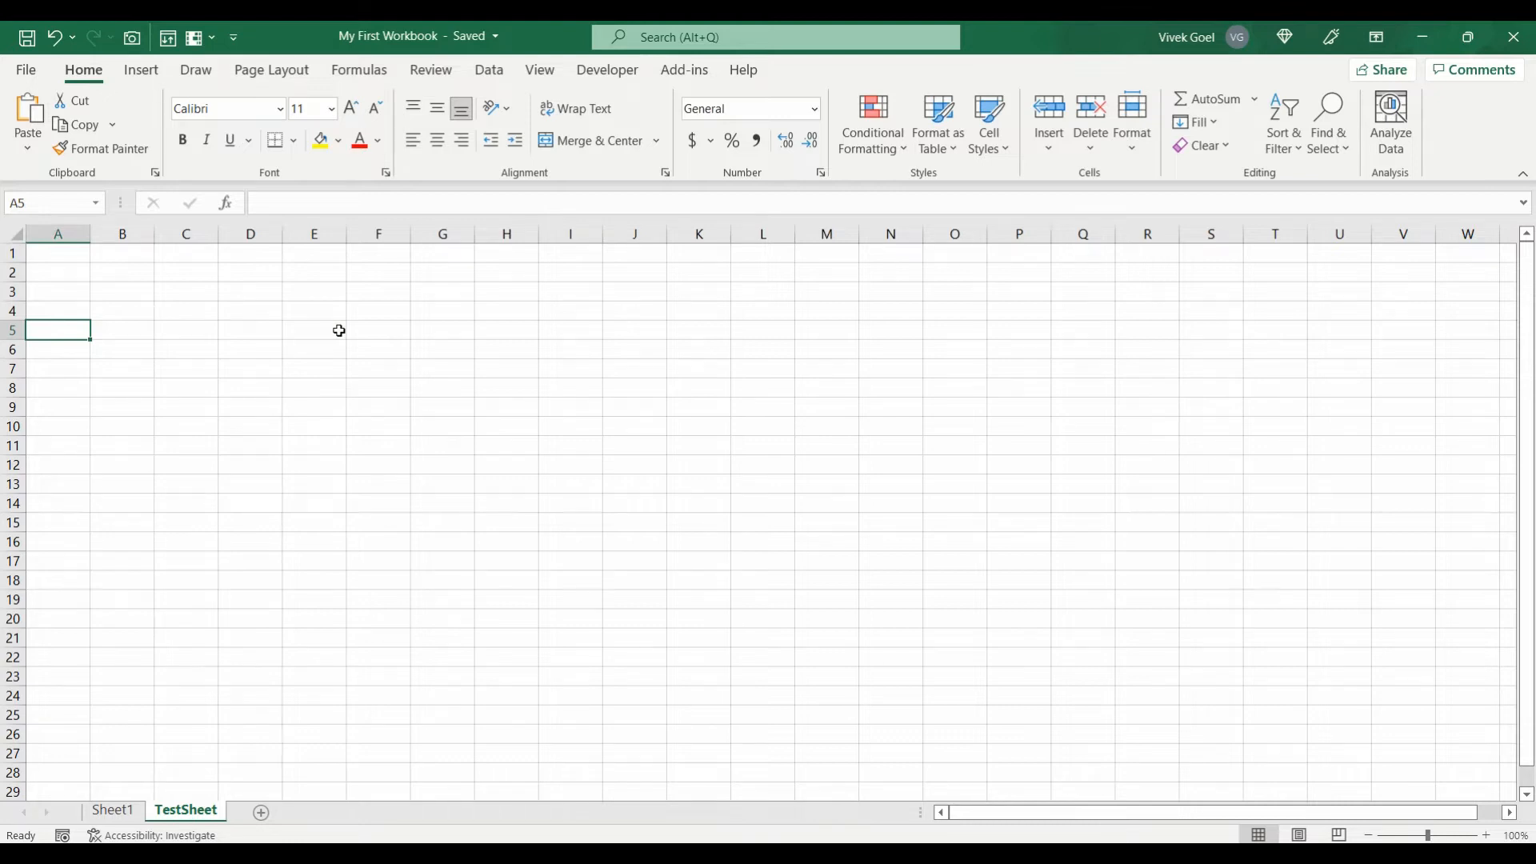
{"action": "left_click", "coordinate": [490, 73]}
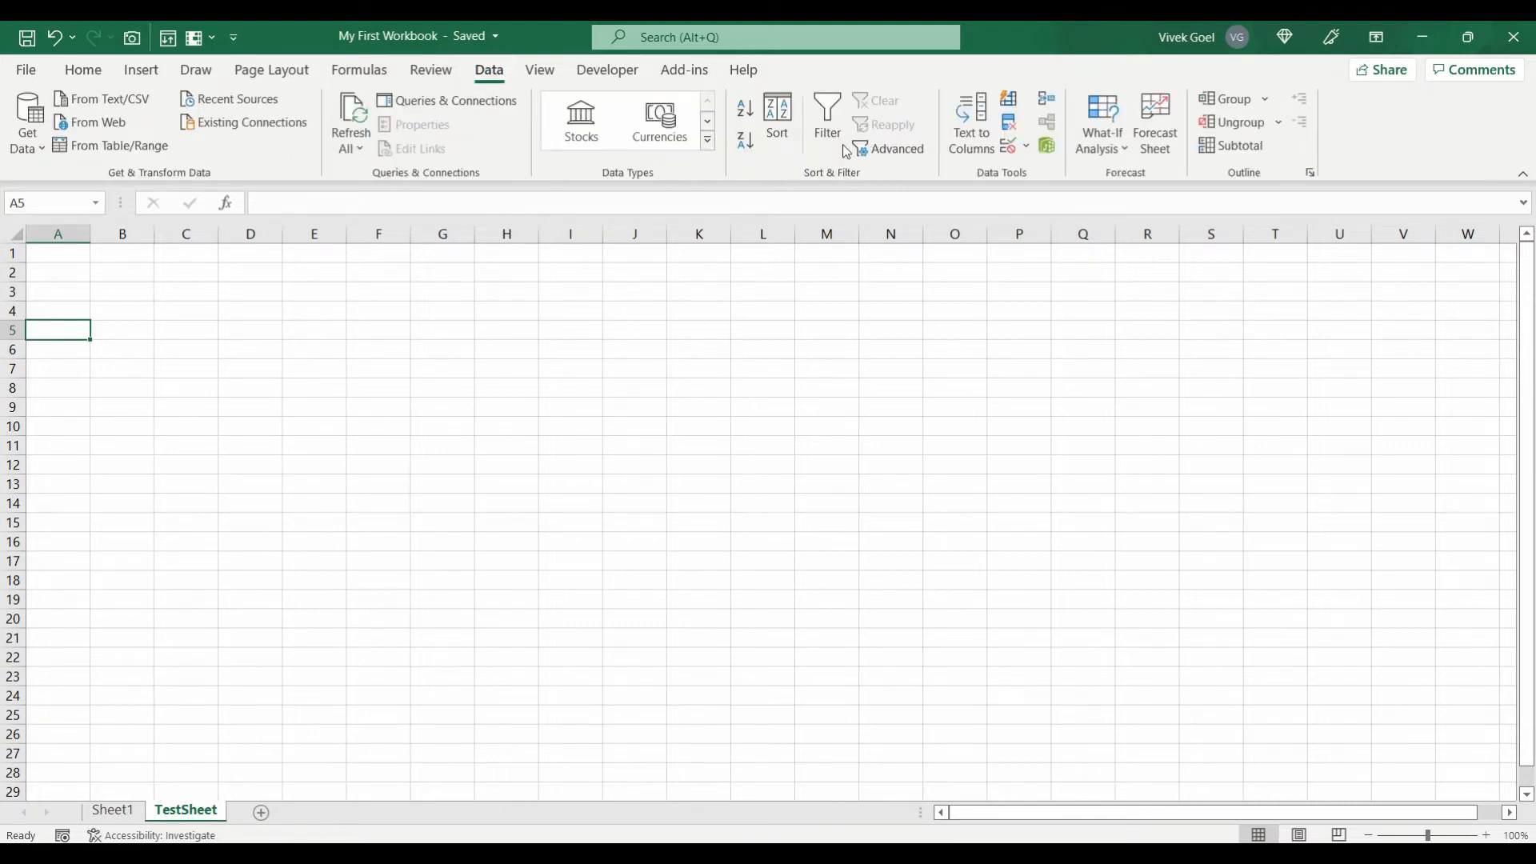
{"action": "right_click", "coordinate": [1009, 156]}
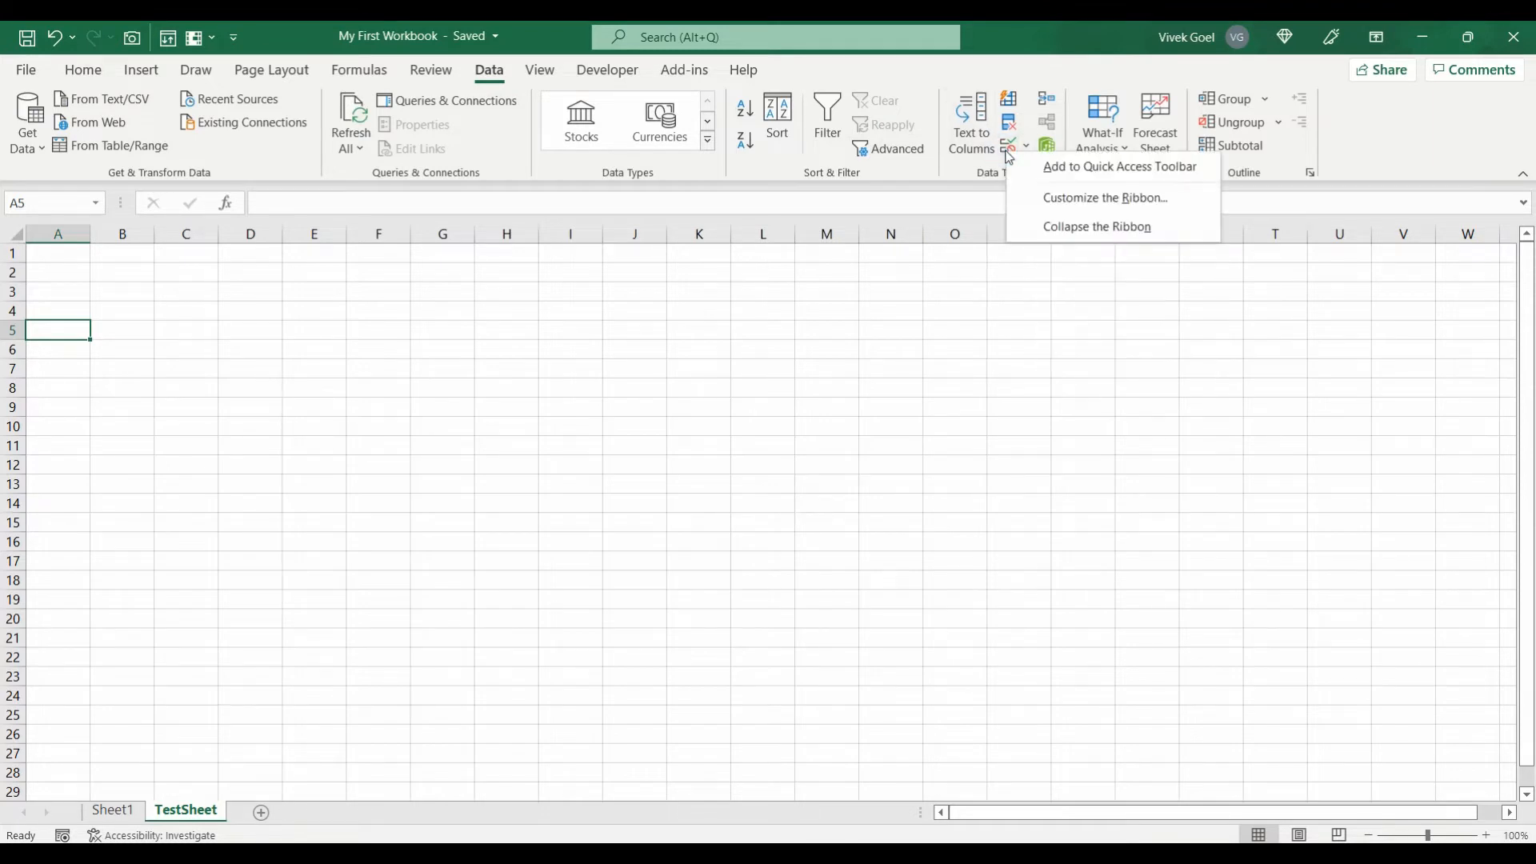
{"action": "left_click", "coordinate": [1069, 168]}
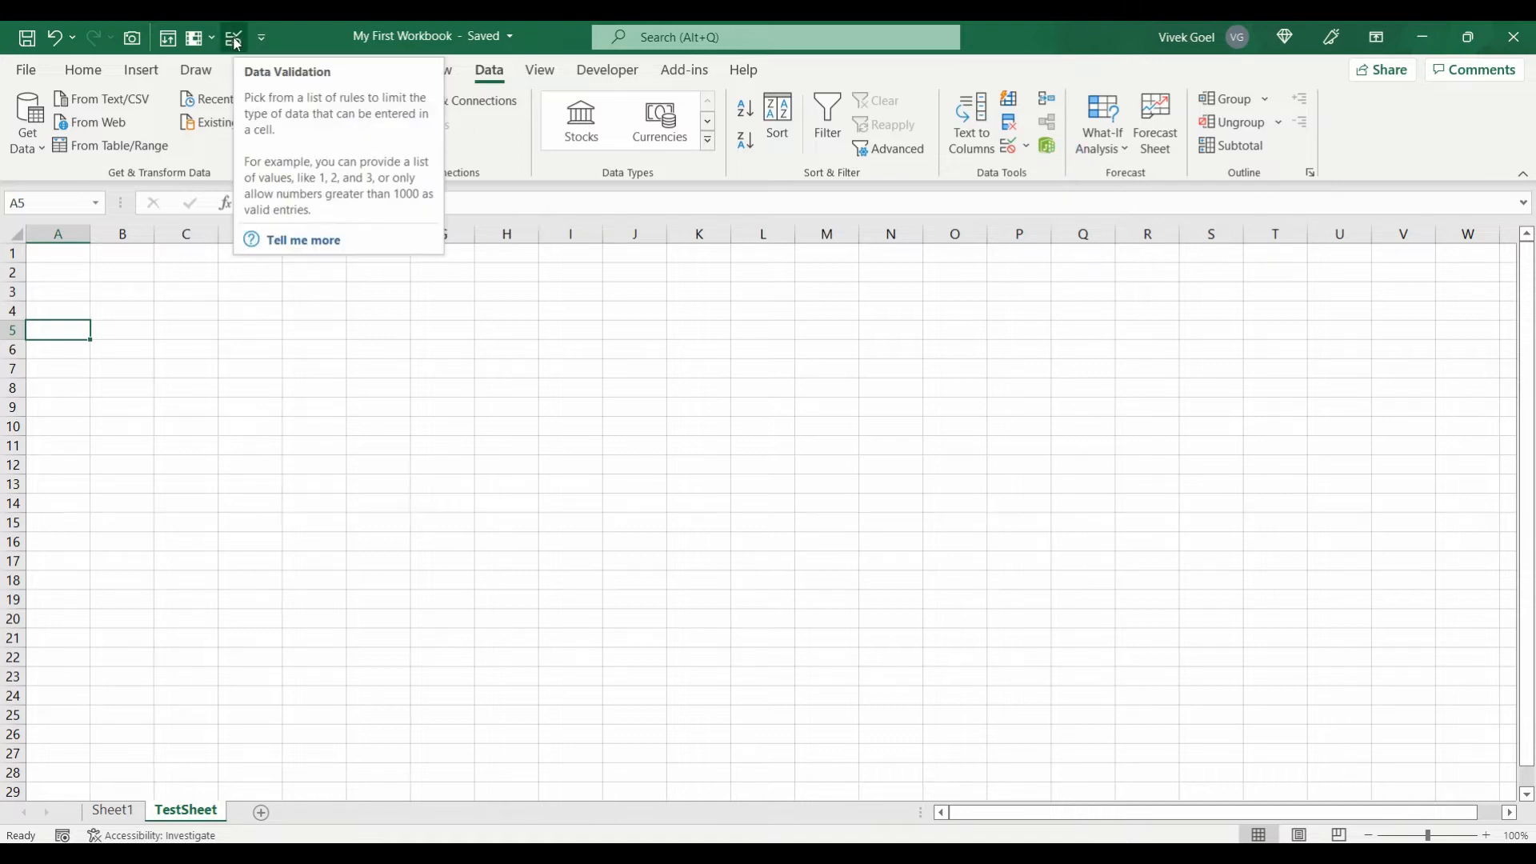
{"action": "left_click", "coordinate": [130, 317]}
{"action": "key", "text": "Up"}
{"action": "key", "text": "Up"}
{"action": "key", "text": "Up"}
{"action": "key", "text": "Left"}
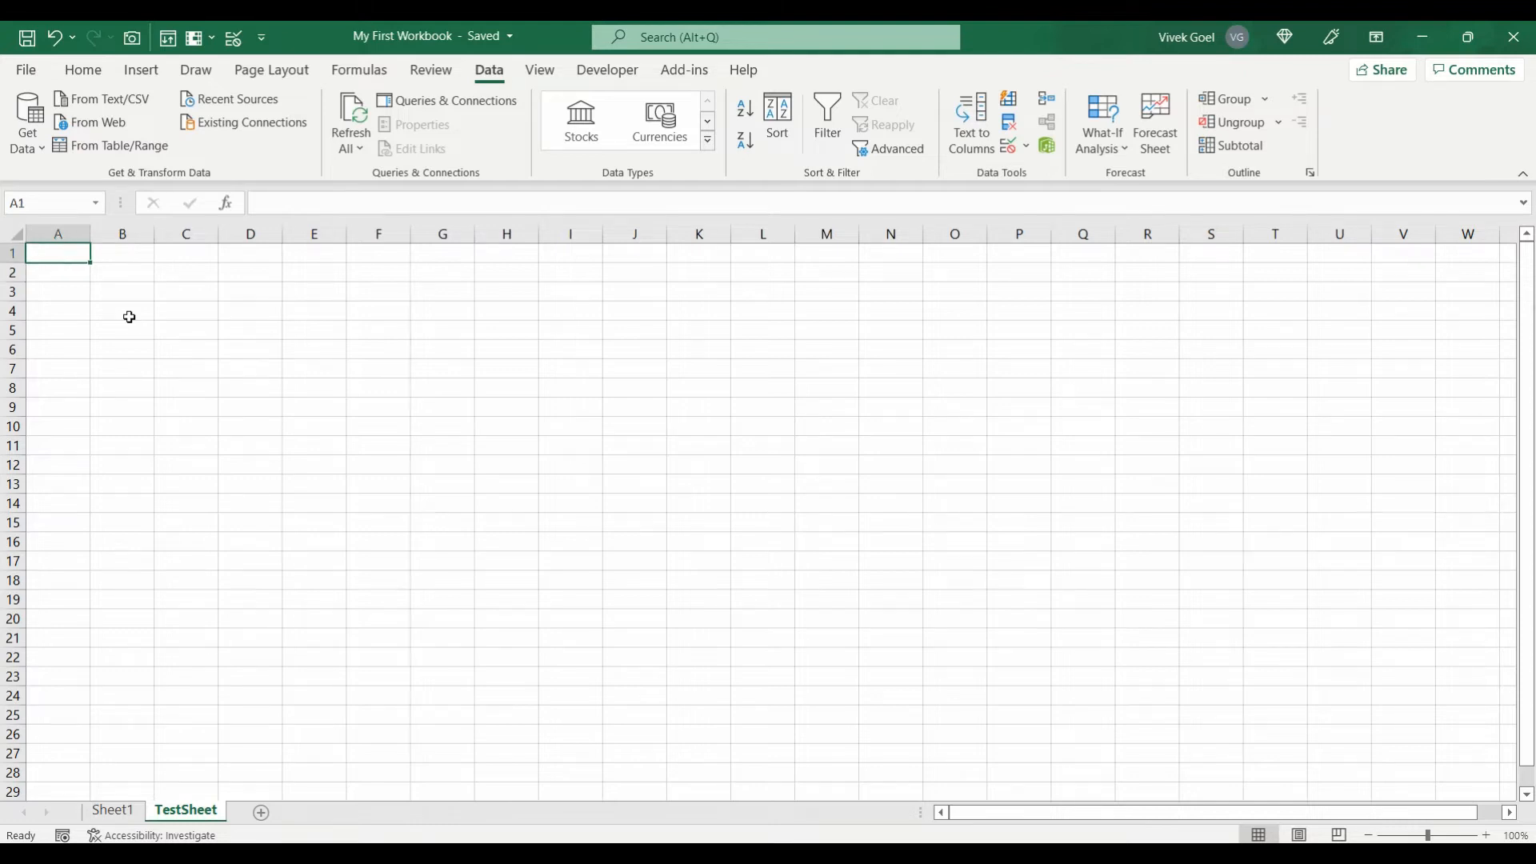
Step: Enter =SEQUENCE(1000) in A1 so numbers 1 to 1000 spill down column A
{"action": "type", "text": "=seq"}
{"action": "key", "text": "Tab"}
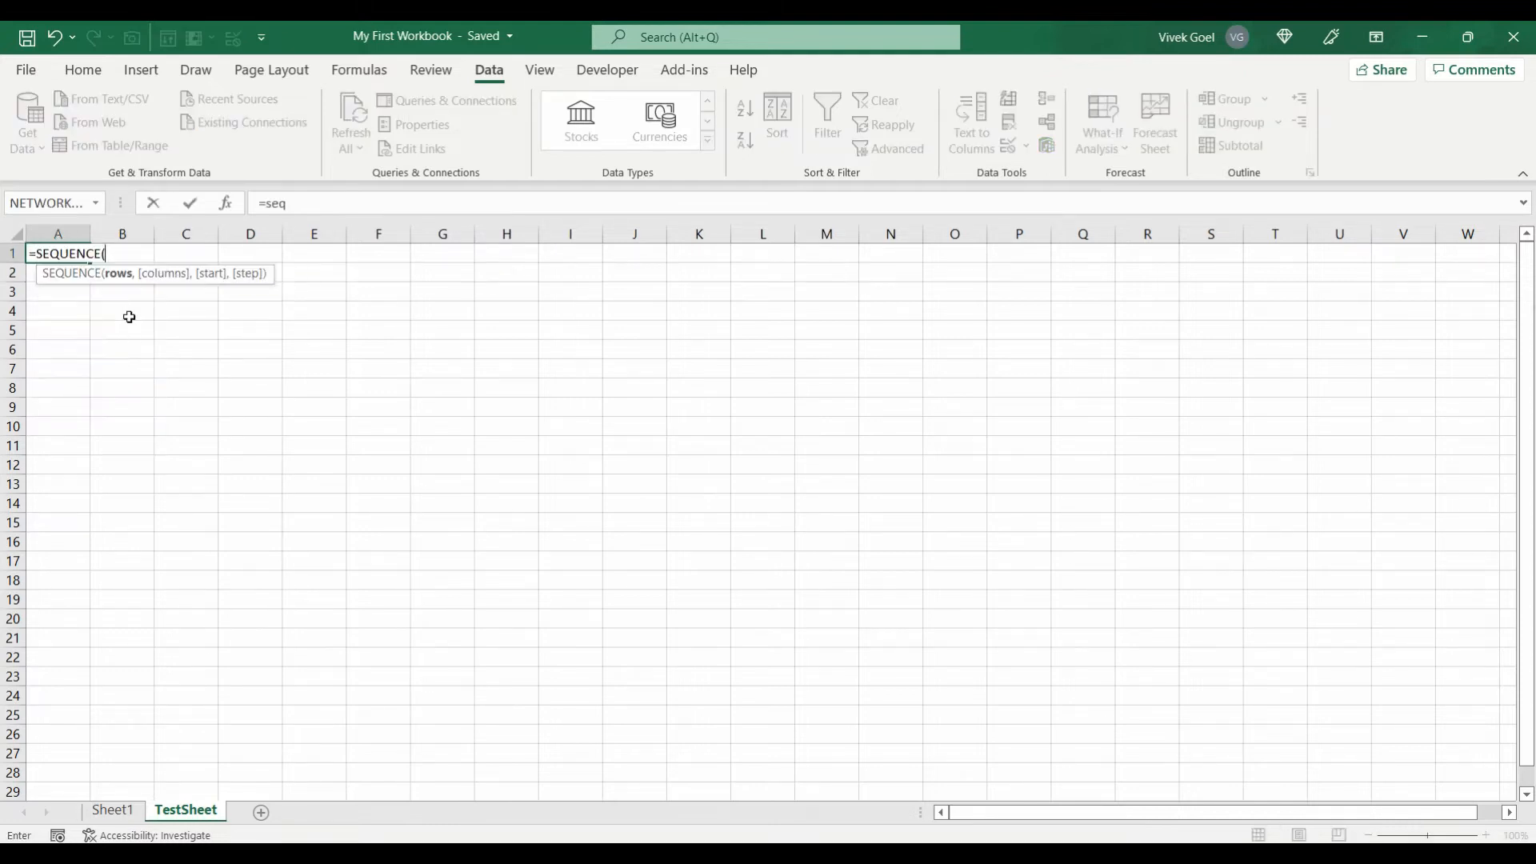
{"action": "type", "text": "1000)"}
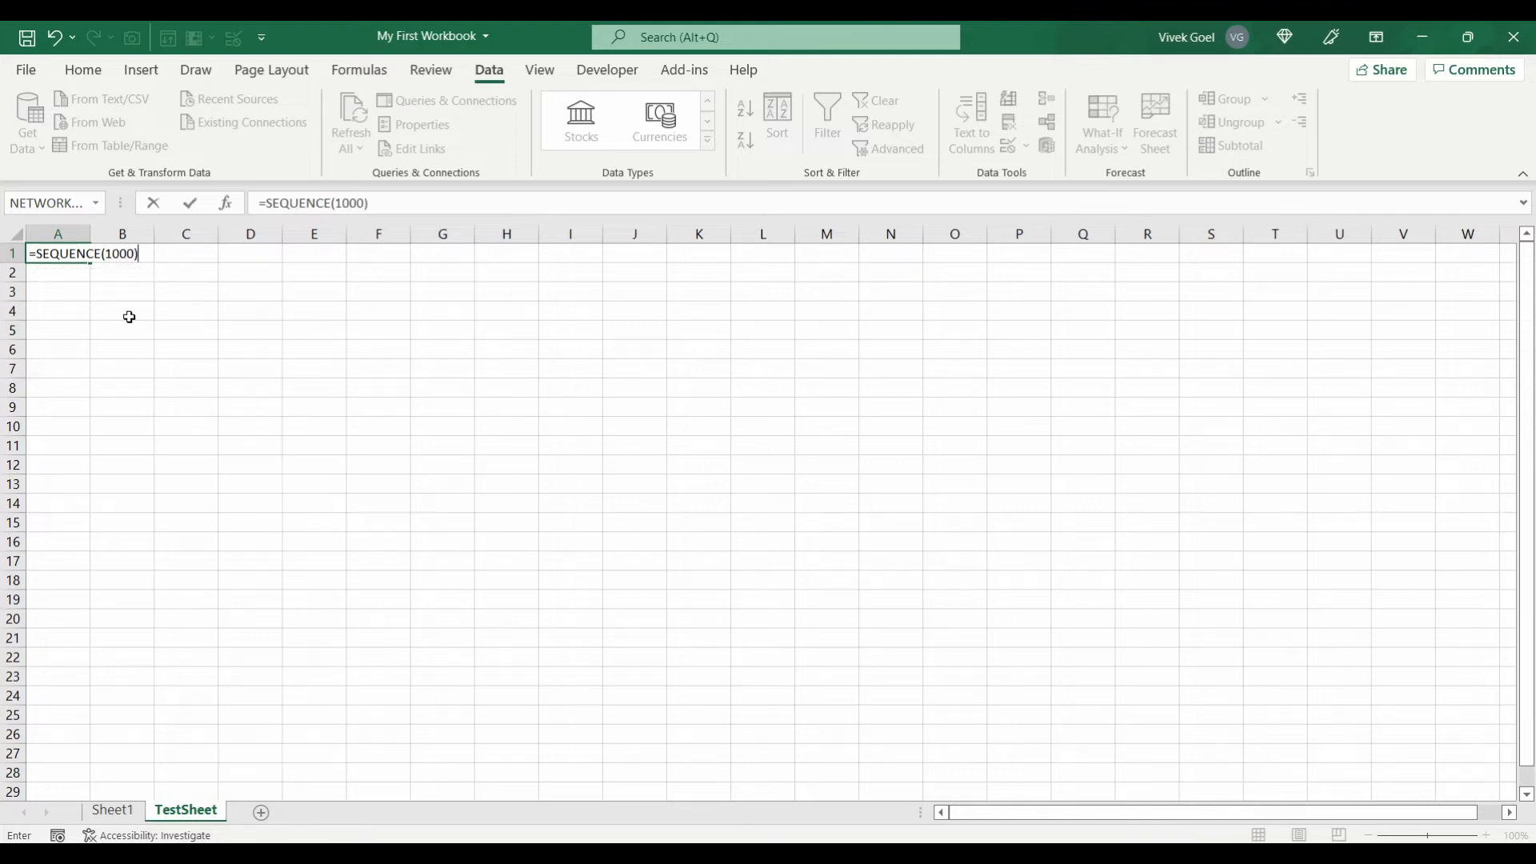
{"action": "key", "text": "ctrl+Return"}
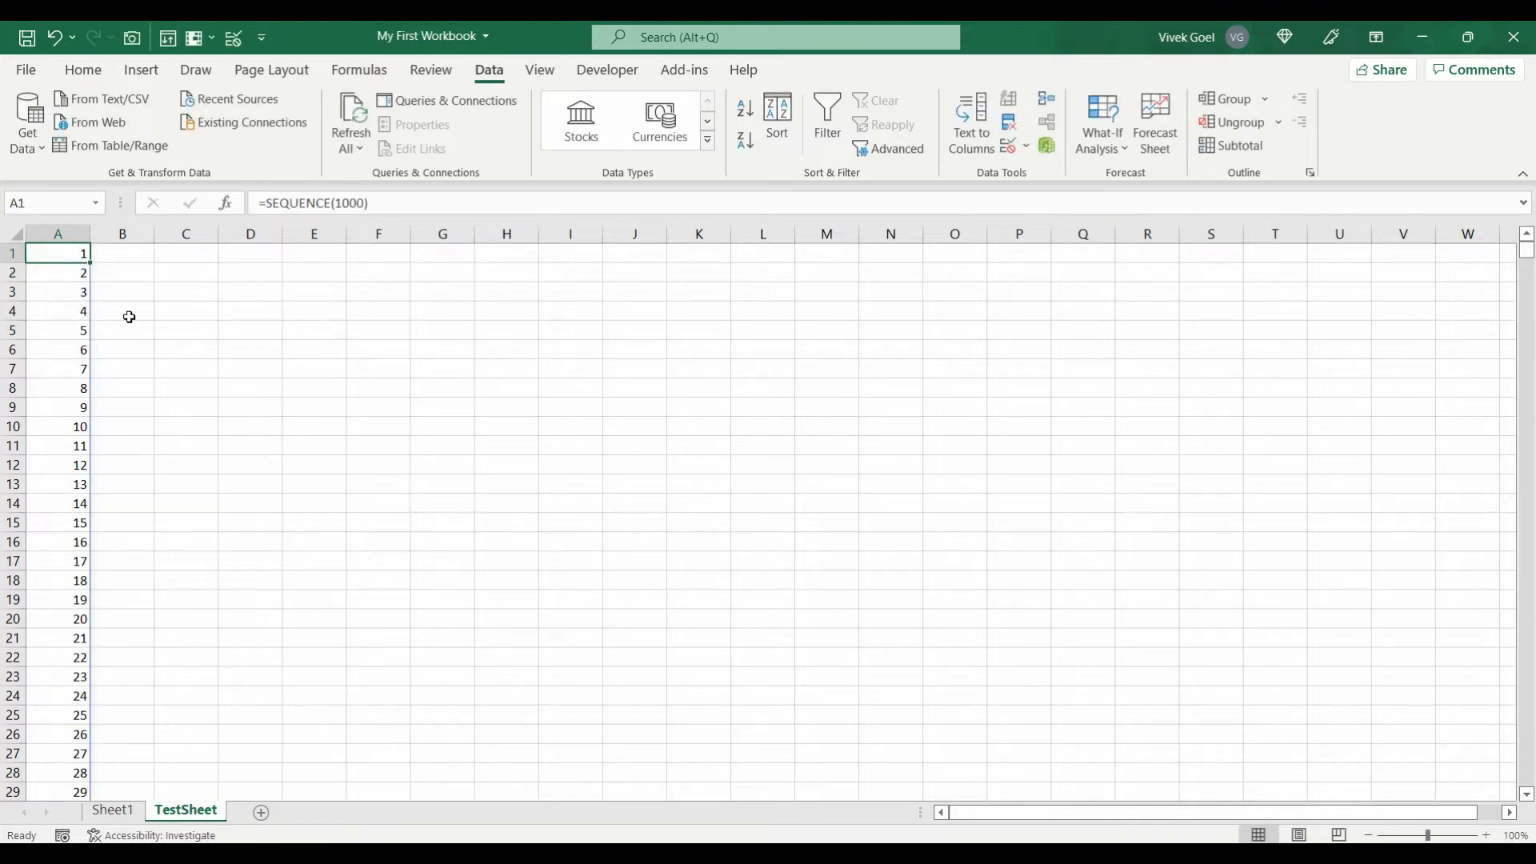
{"action": "key", "text": "ctrl+shift+Down"}
{"action": "key", "text": "ctrl+Home"}
{"action": "key", "text": "Right"}
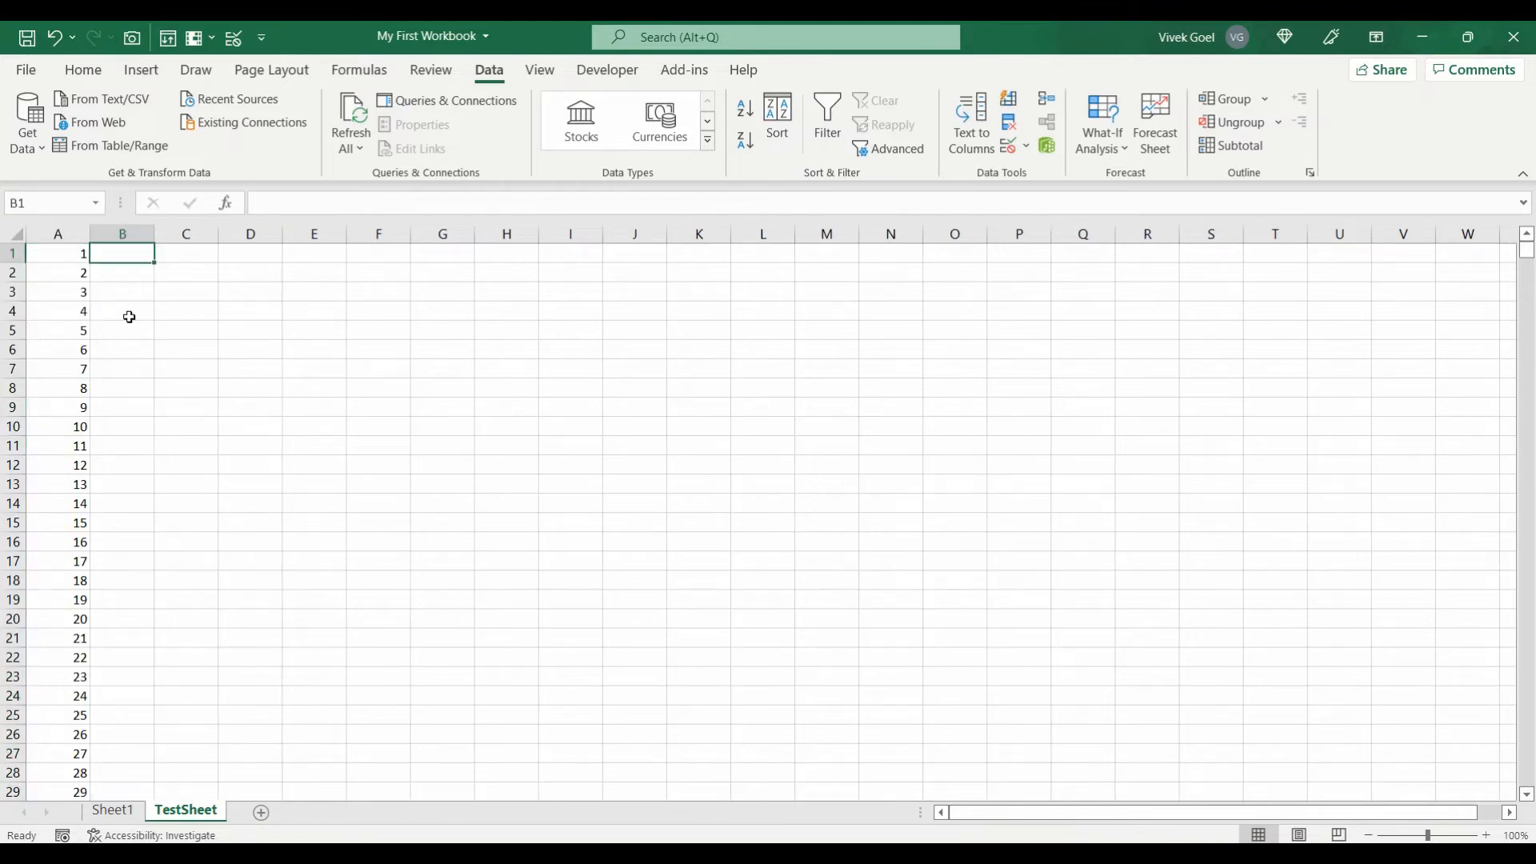
Step: Enter 1 as the starting value in cell B1
{"action": "type", "text": "1"}
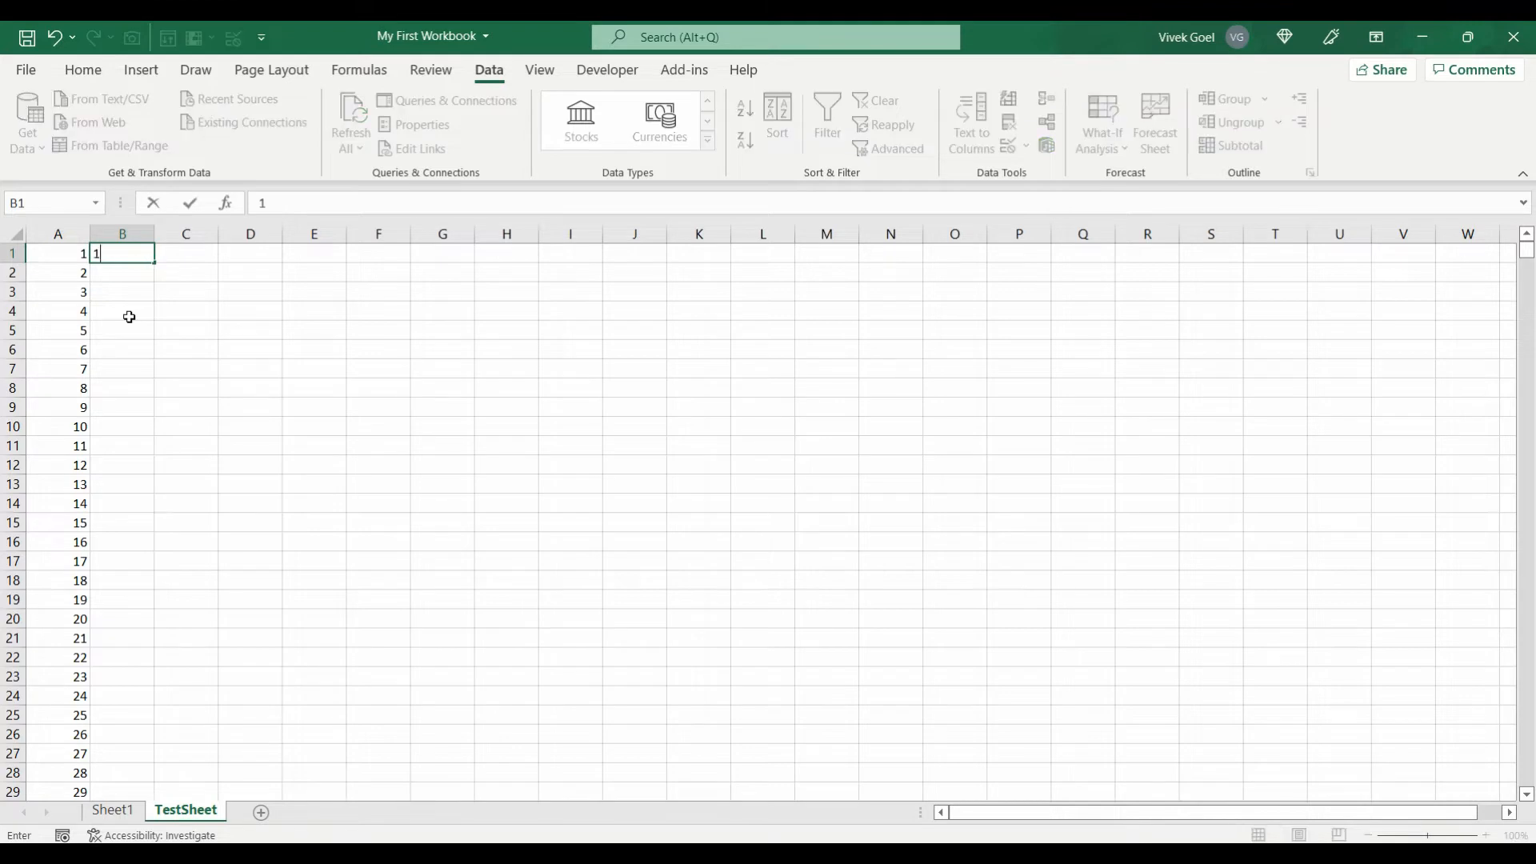
{"action": "left_click", "coordinate": [243, 288]}
{"action": "left_click", "coordinate": [144, 253]}
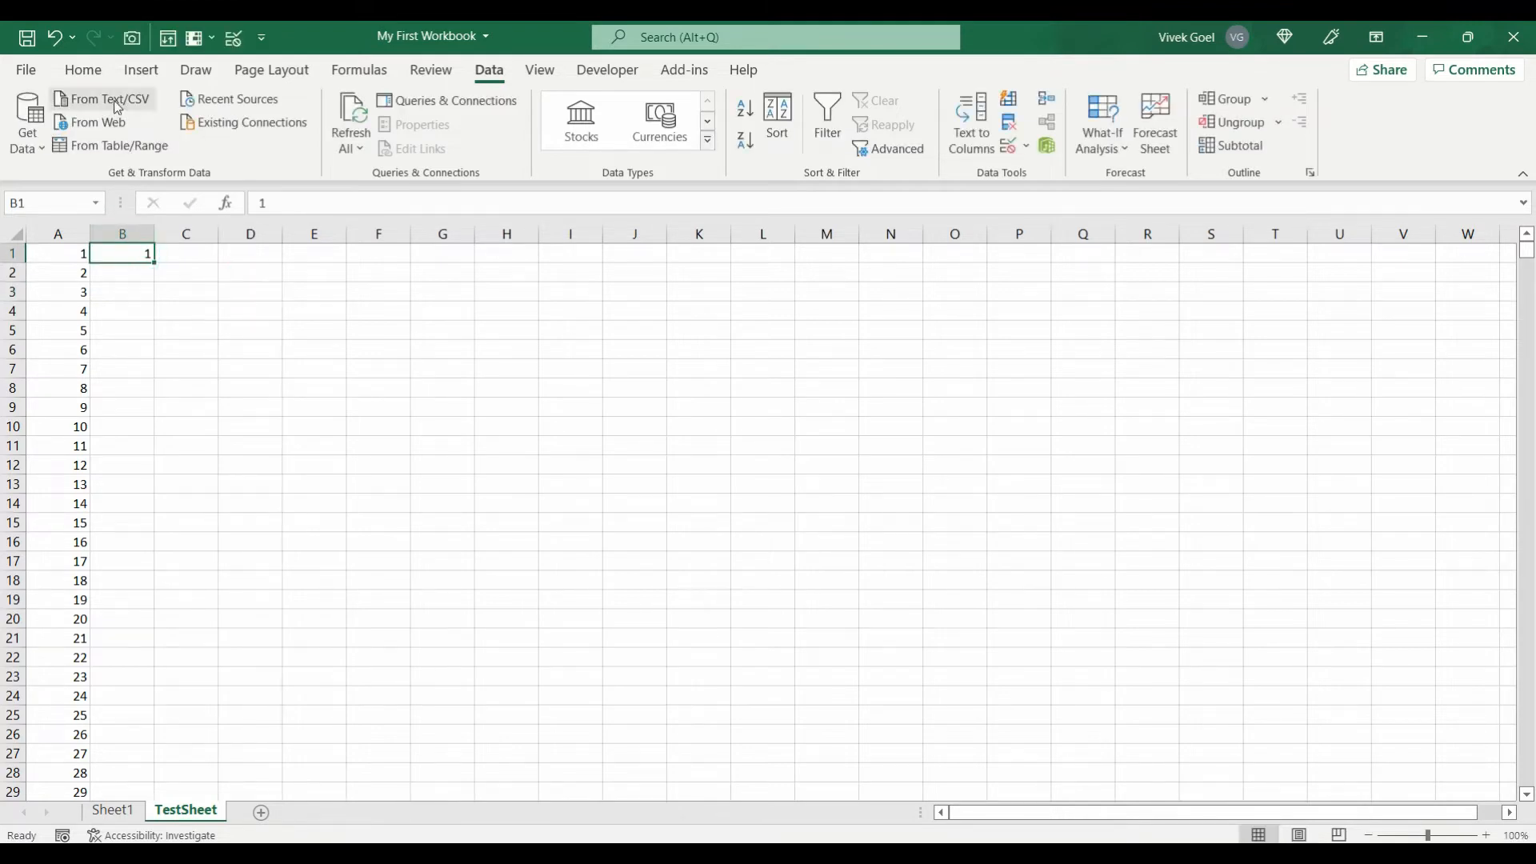
Step: Extend B1 down column B with Fill > Series as a linear column series with a stop value
{"action": "left_click", "coordinate": [98, 80]}
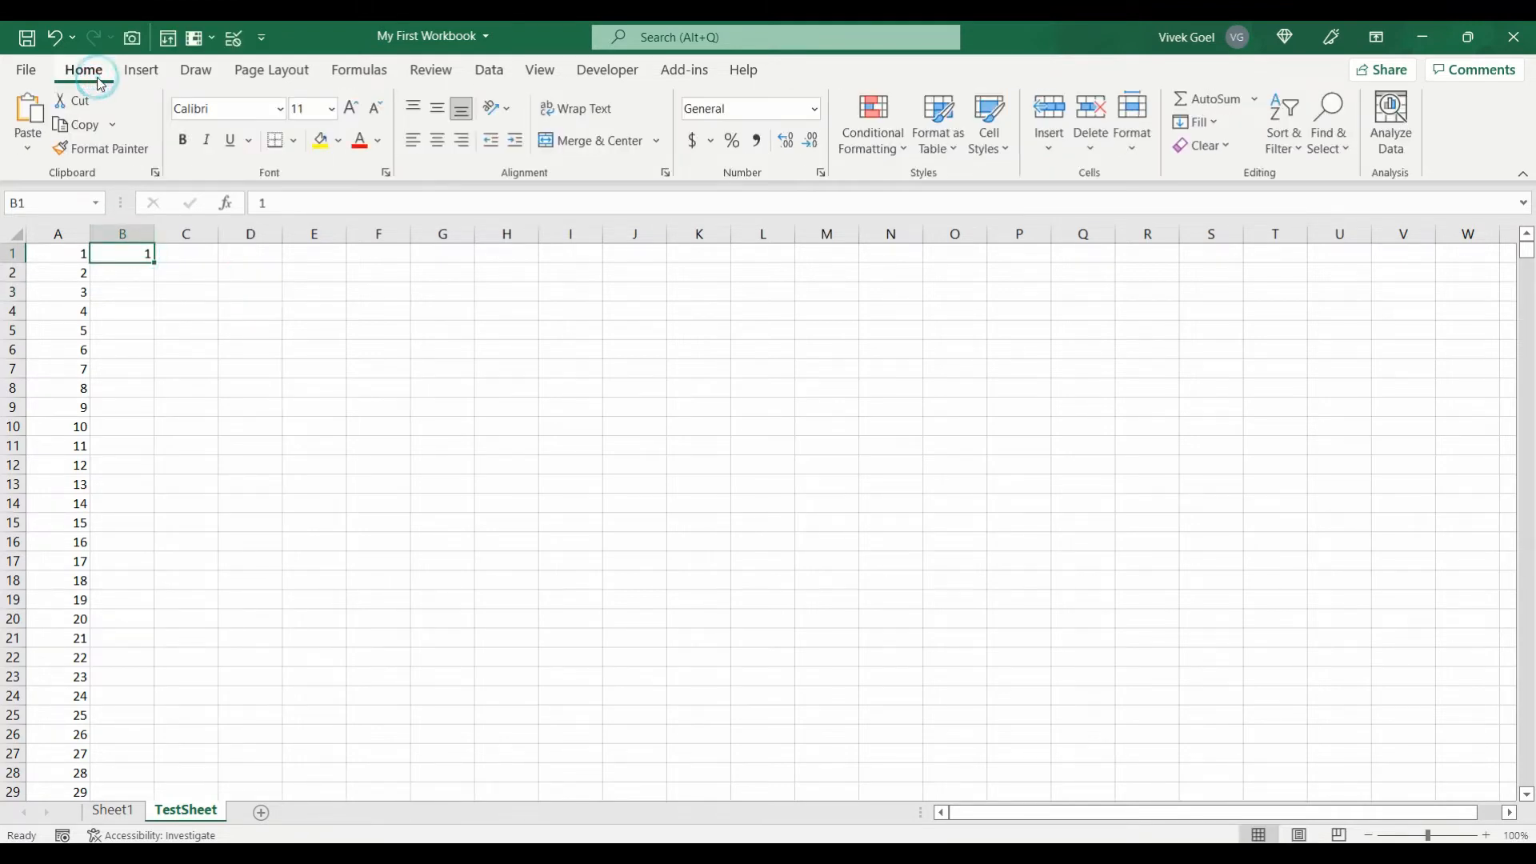
{"action": "left_click", "coordinate": [1200, 124]}
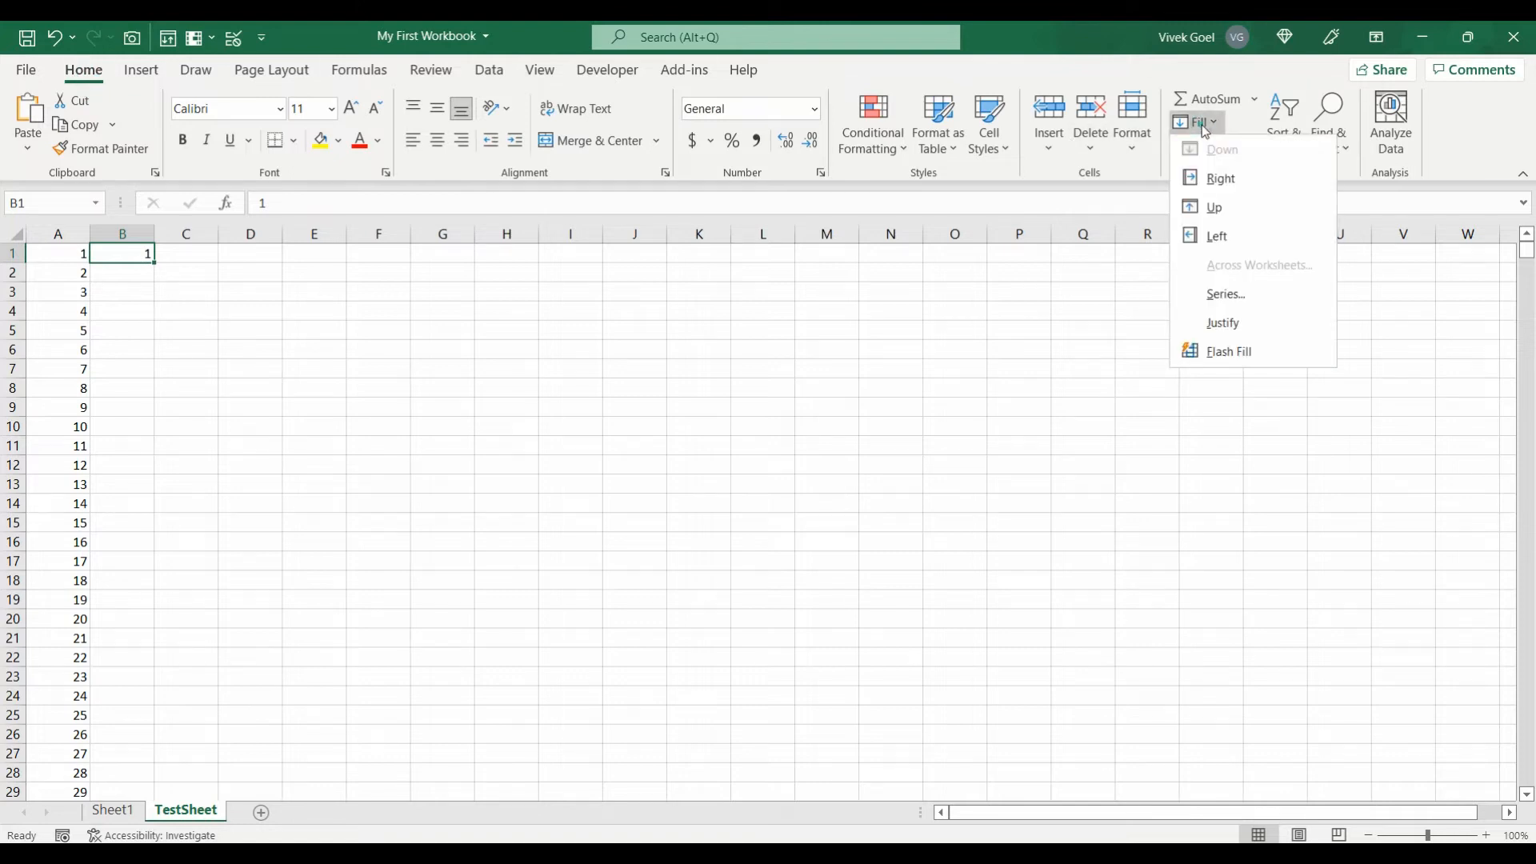
{"action": "left_click", "coordinate": [1217, 293]}
{"action": "left_click", "coordinate": [966, 438]}
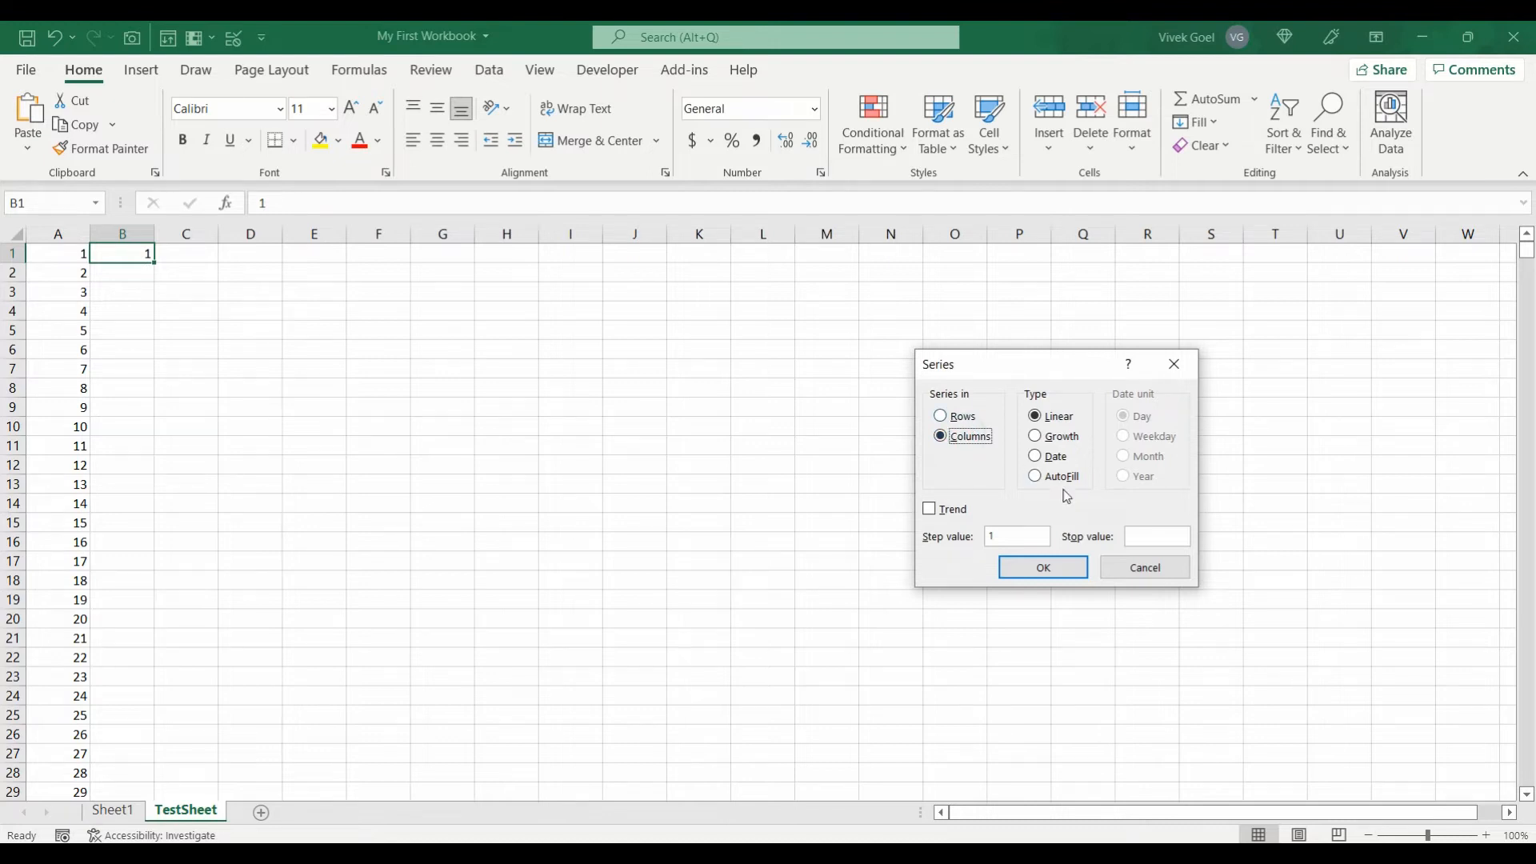
{"action": "left_click", "coordinate": [1138, 535]}
{"action": "type", "text": "1000"}
{"action": "left_click", "coordinate": [1071, 566]}
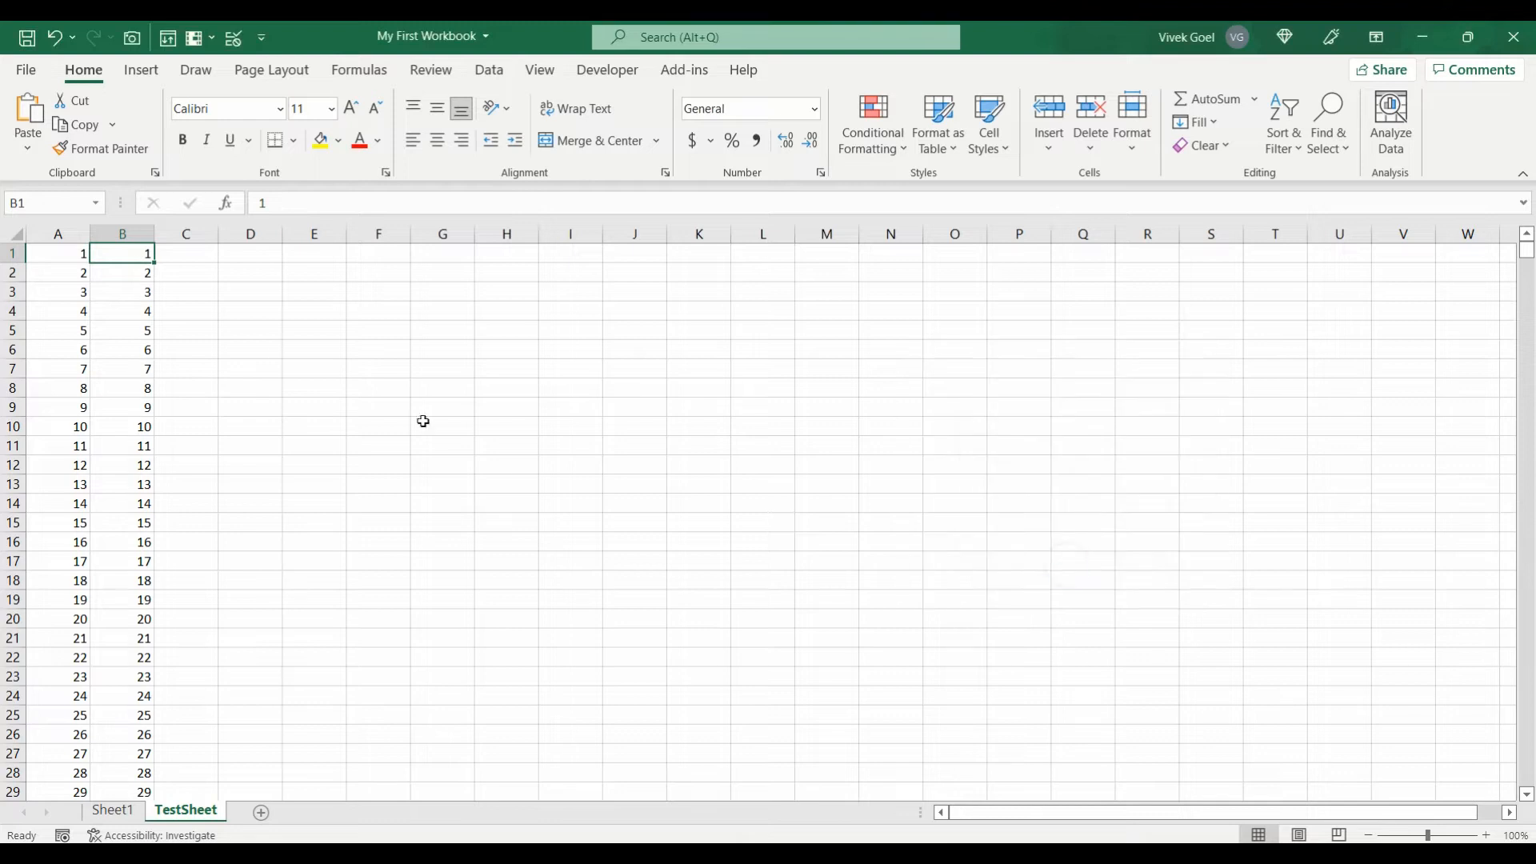
{"action": "left_click", "coordinate": [140, 255]}
{"action": "key", "text": "ctrl+shift+Down"}
{"action": "key", "text": "ctrl+shift+Up"}
Step: On a new Sheet4, merge and centre A1:J1 with the title 'My 1st Sheet'
{"action": "left_click", "coordinate": [261, 813]}
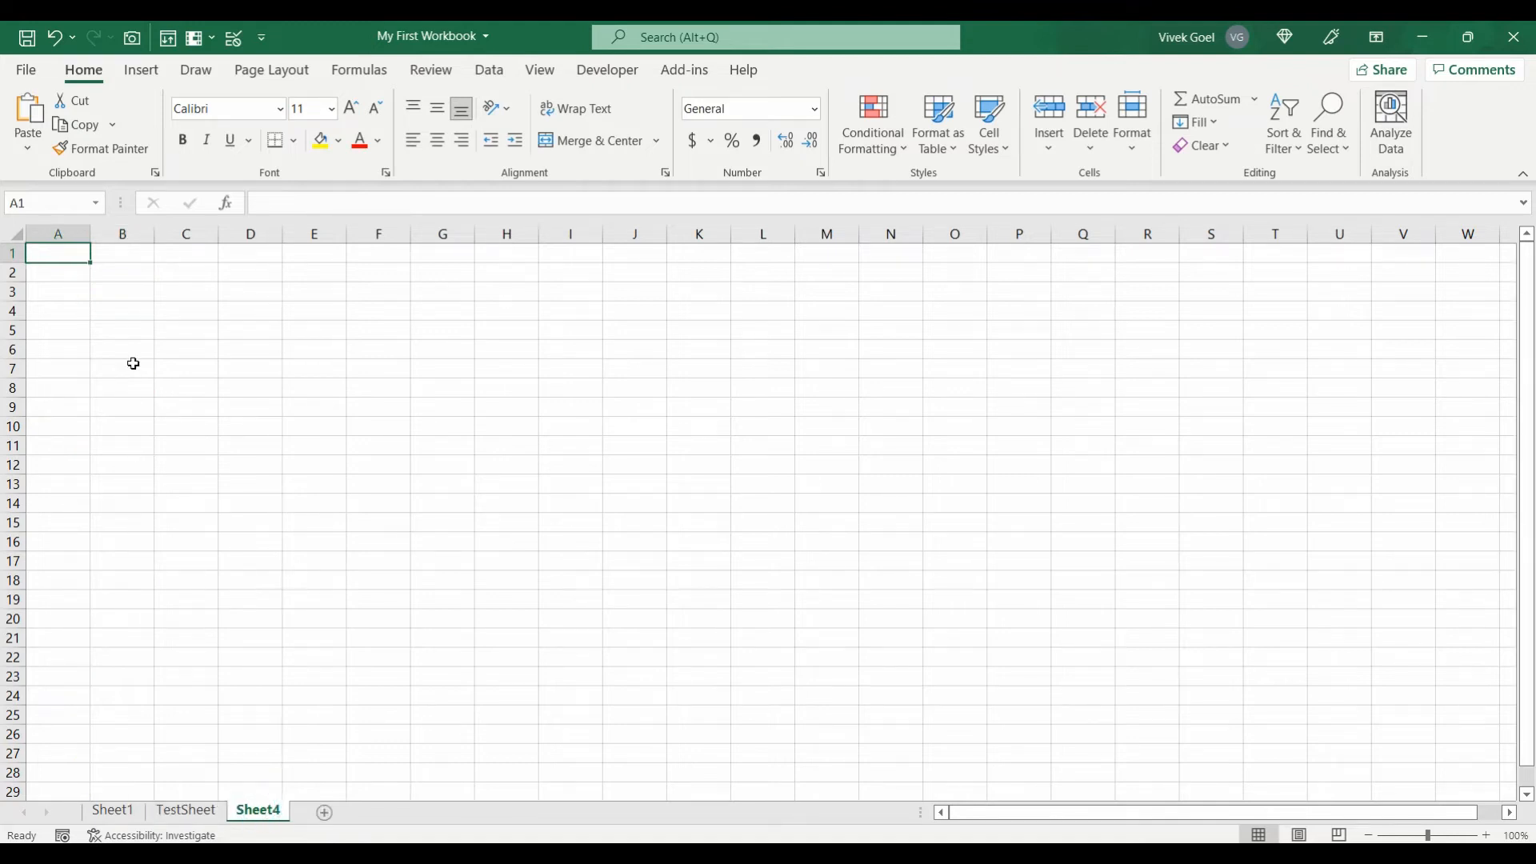
{"action": "key", "text": "shift+Right"}
{"action": "key", "text": "shift+Right"}
{"action": "key", "text": "shift+Right"}
{"action": "key", "text": "shift+Right"}
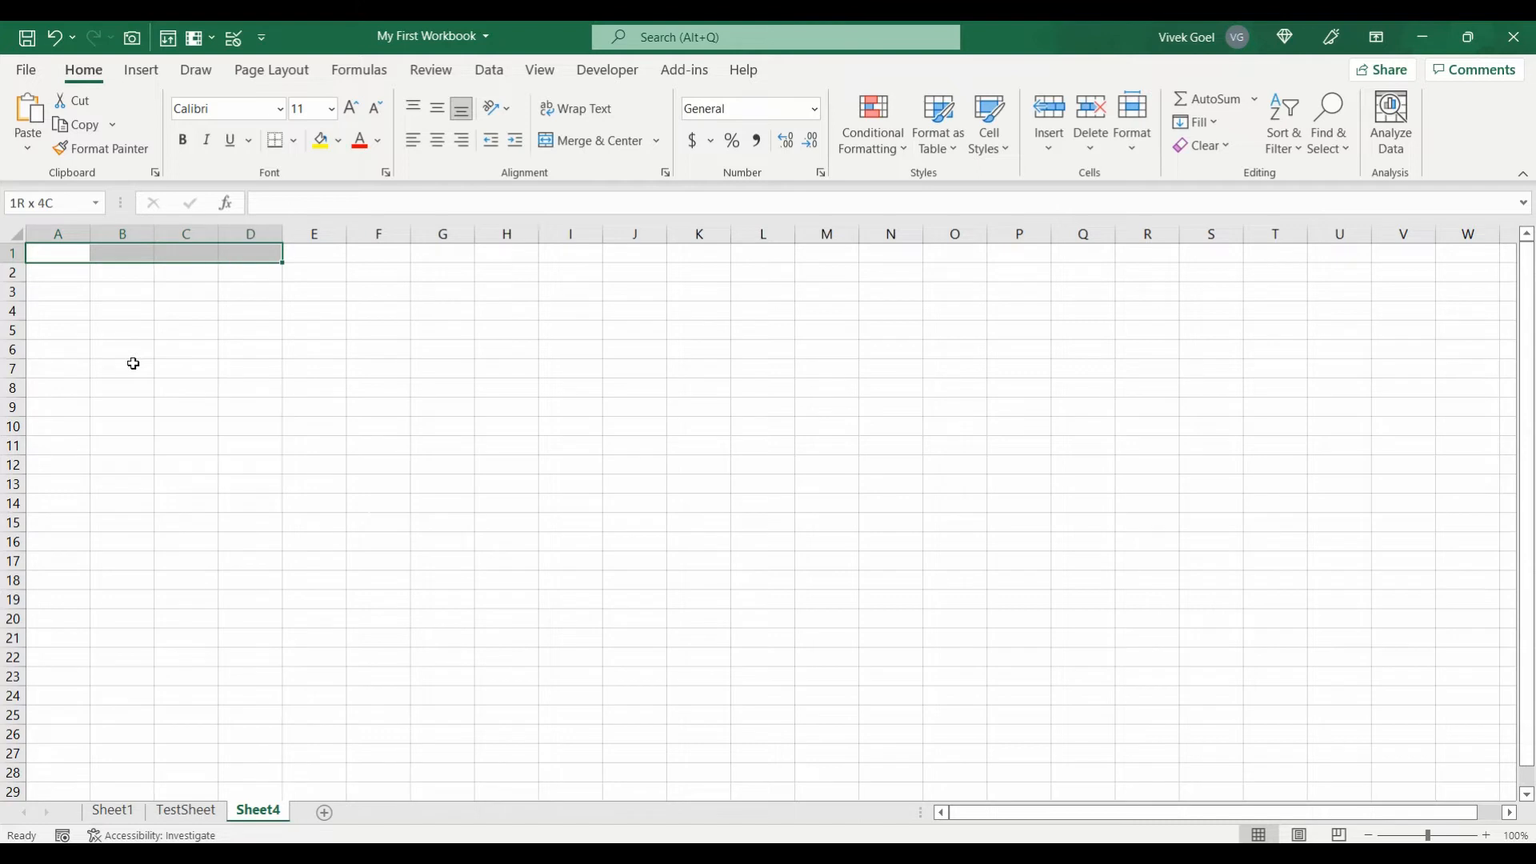
{"action": "key", "text": "shift+Right"}
{"action": "key", "text": "shift+Right"}
{"action": "key", "text": "shift+Right"}
{"action": "key", "text": "shift+Right"}
{"action": "key", "text": "shift+Right"}
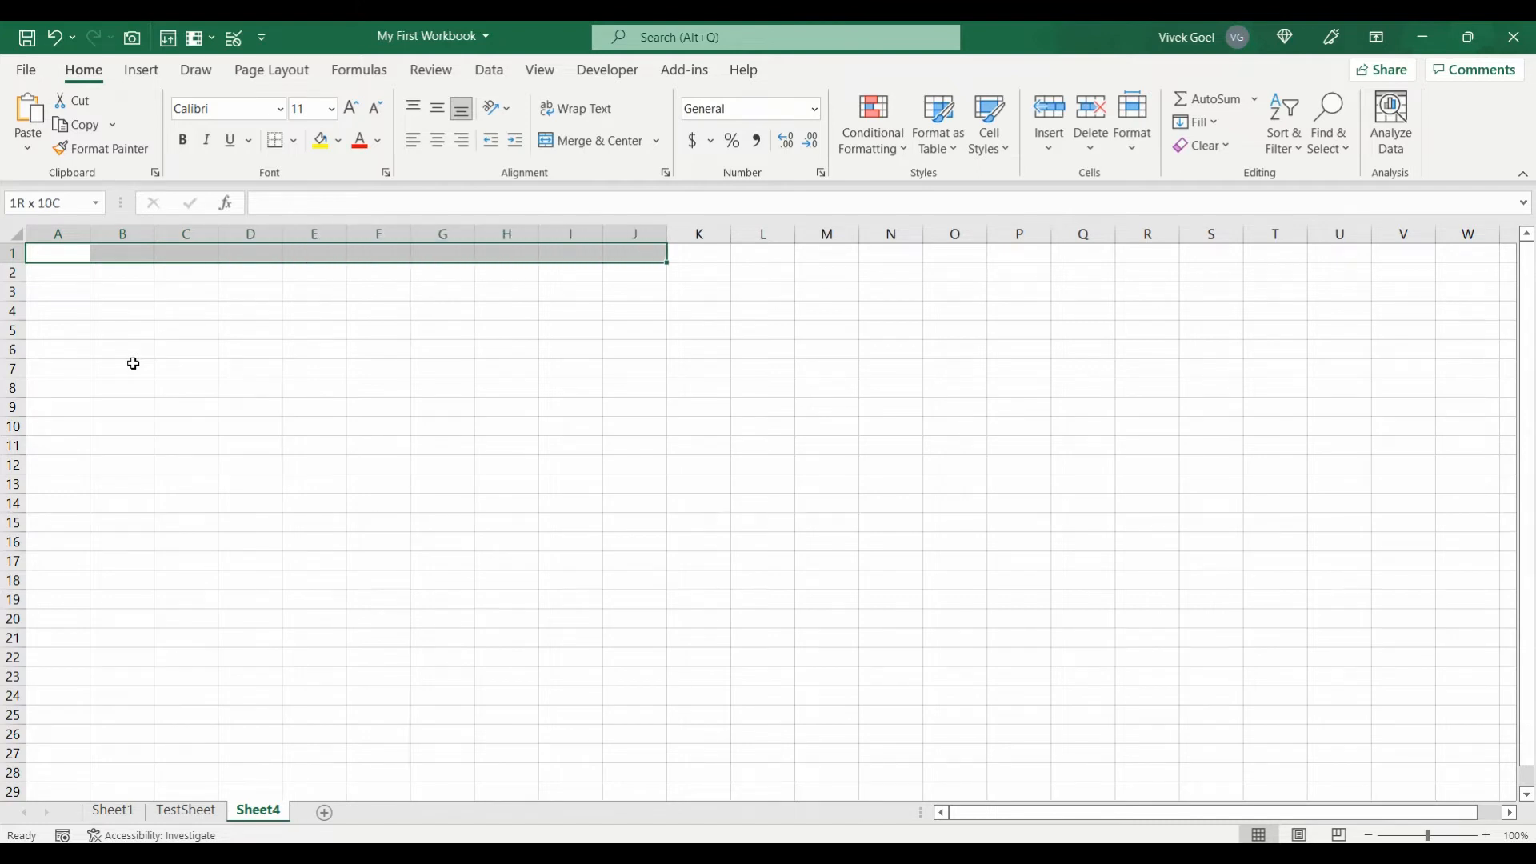
{"action": "left_click", "coordinate": [554, 137]}
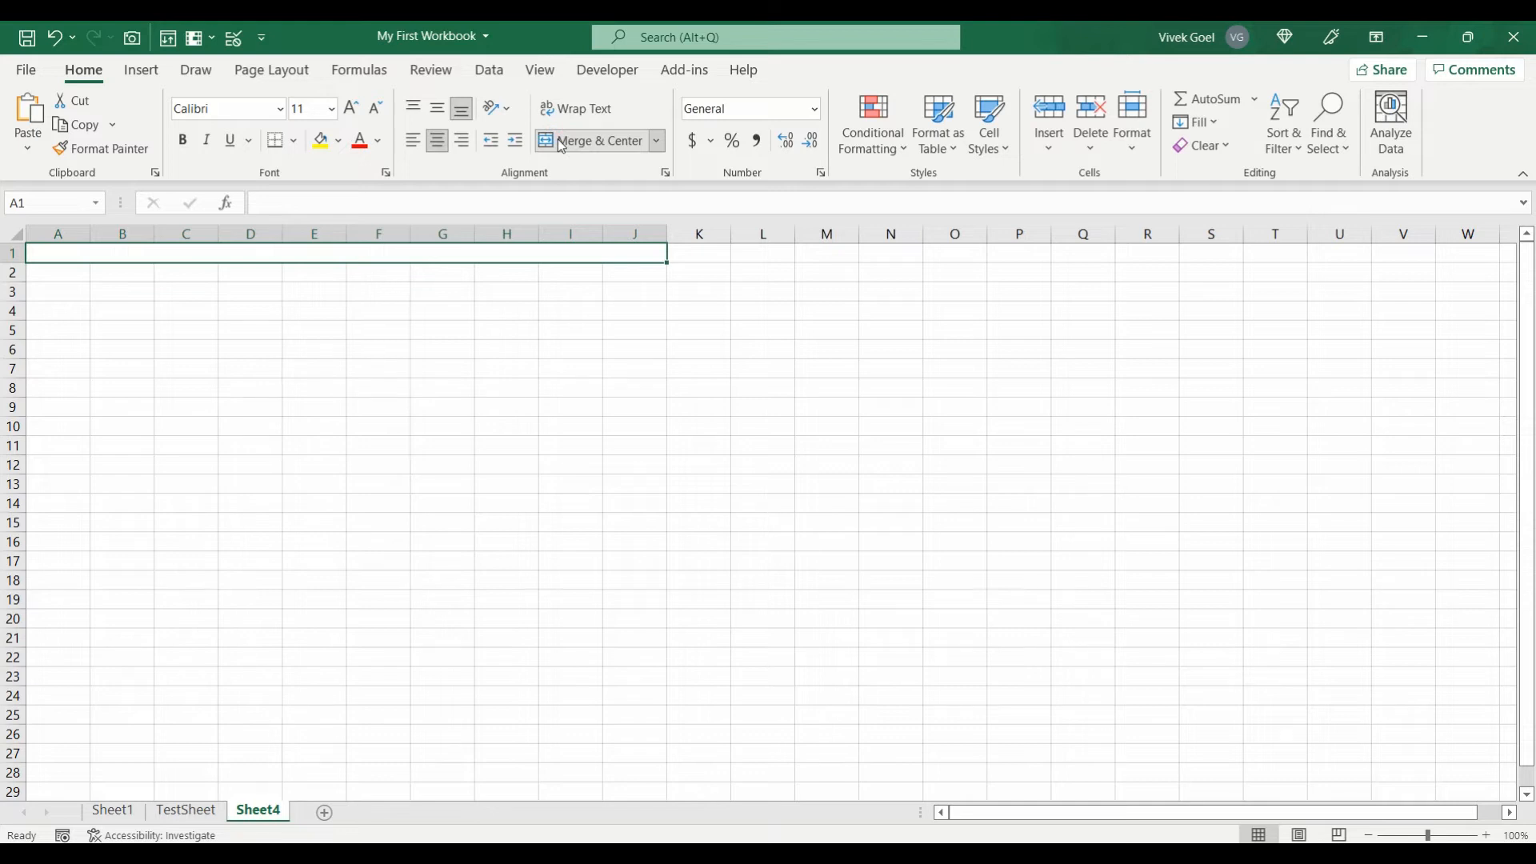
{"action": "type", "text": "My 1st"}
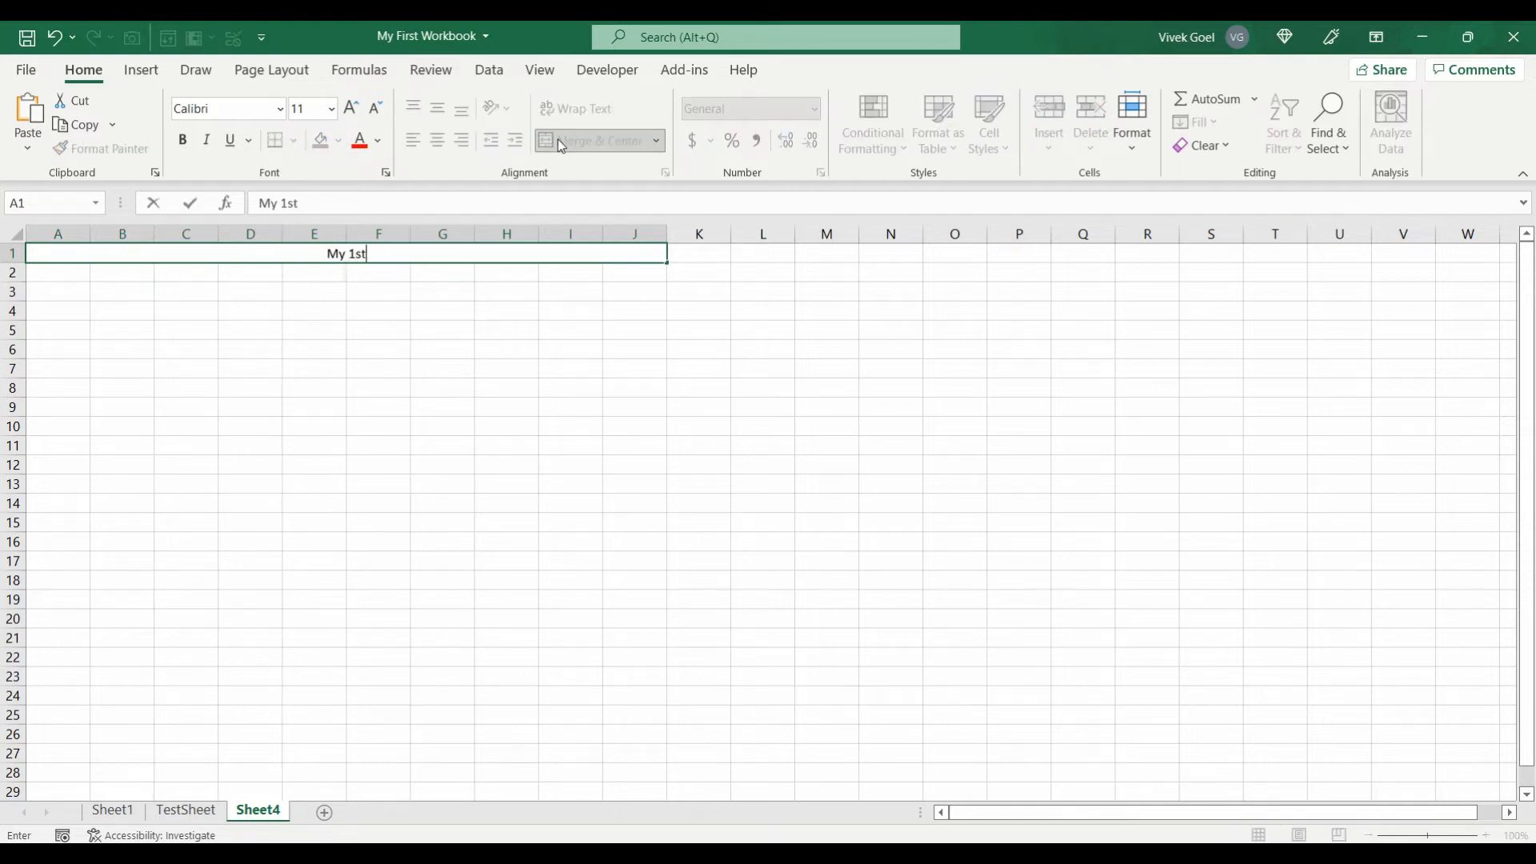
{"action": "type", "text": " Sheet"}
Step: Add another blank worksheet, Sheet5
{"action": "left_click", "coordinate": [324, 812]}
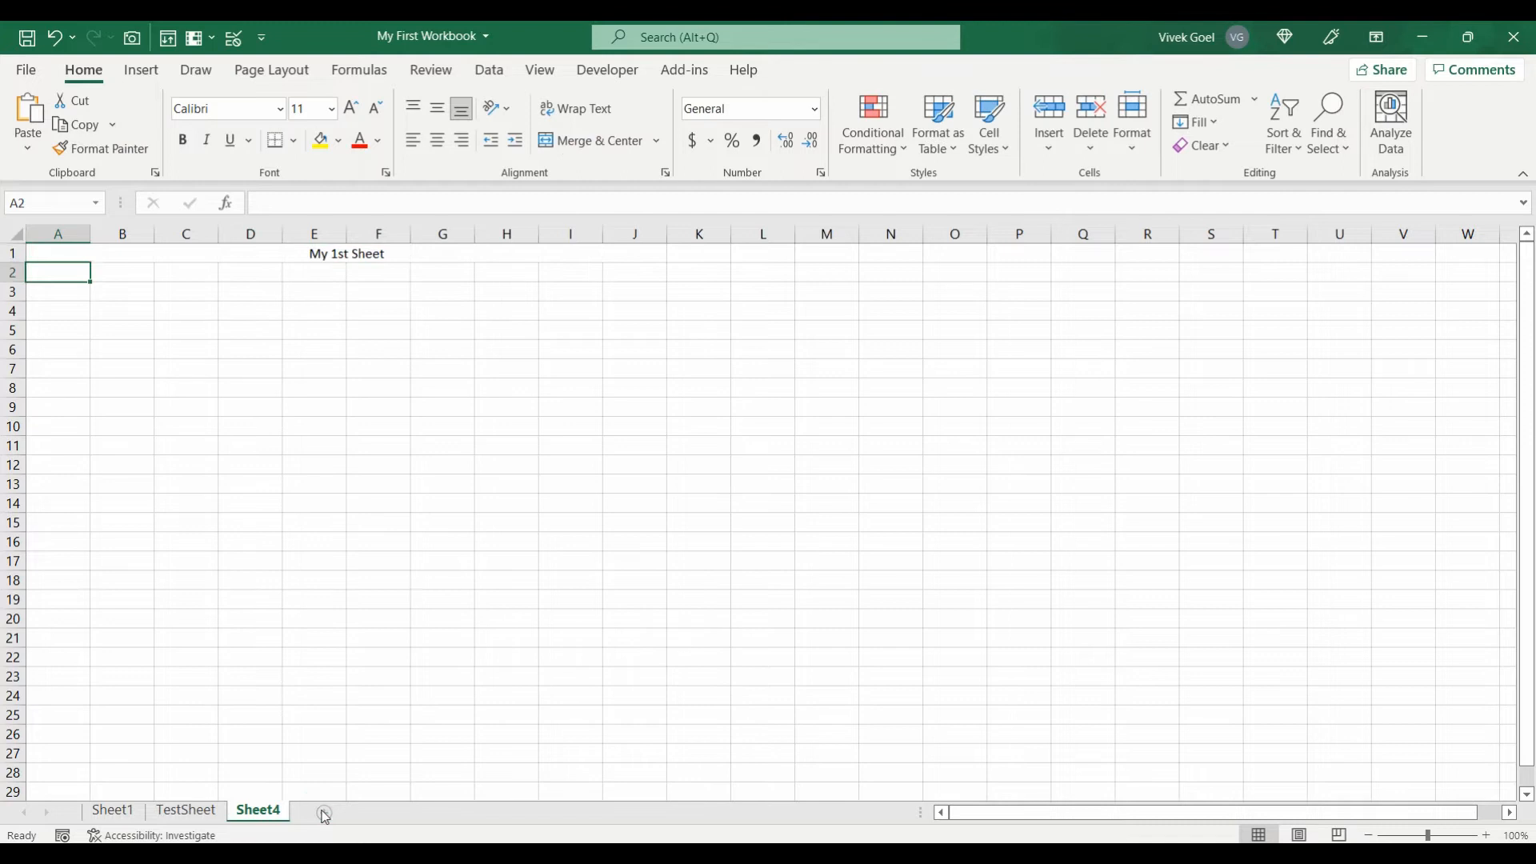
{"action": "key", "text": "Down"}
{"action": "key", "text": "Up"}
{"action": "key", "text": "Down"}
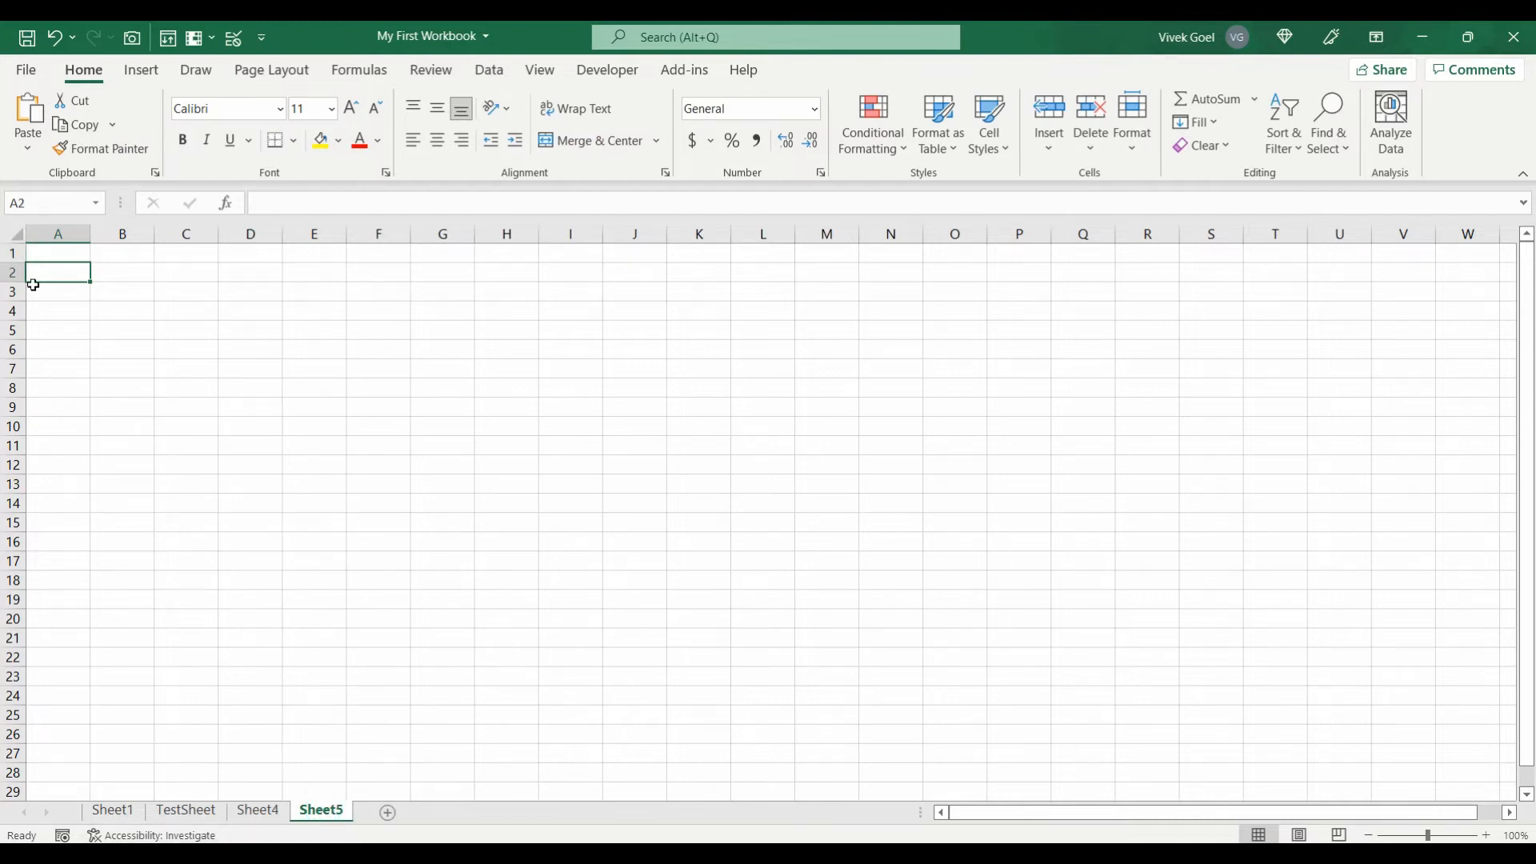
Step: Enter 'Tech Coach' in cell A2
{"action": "type", "text": "Tech Coach"}
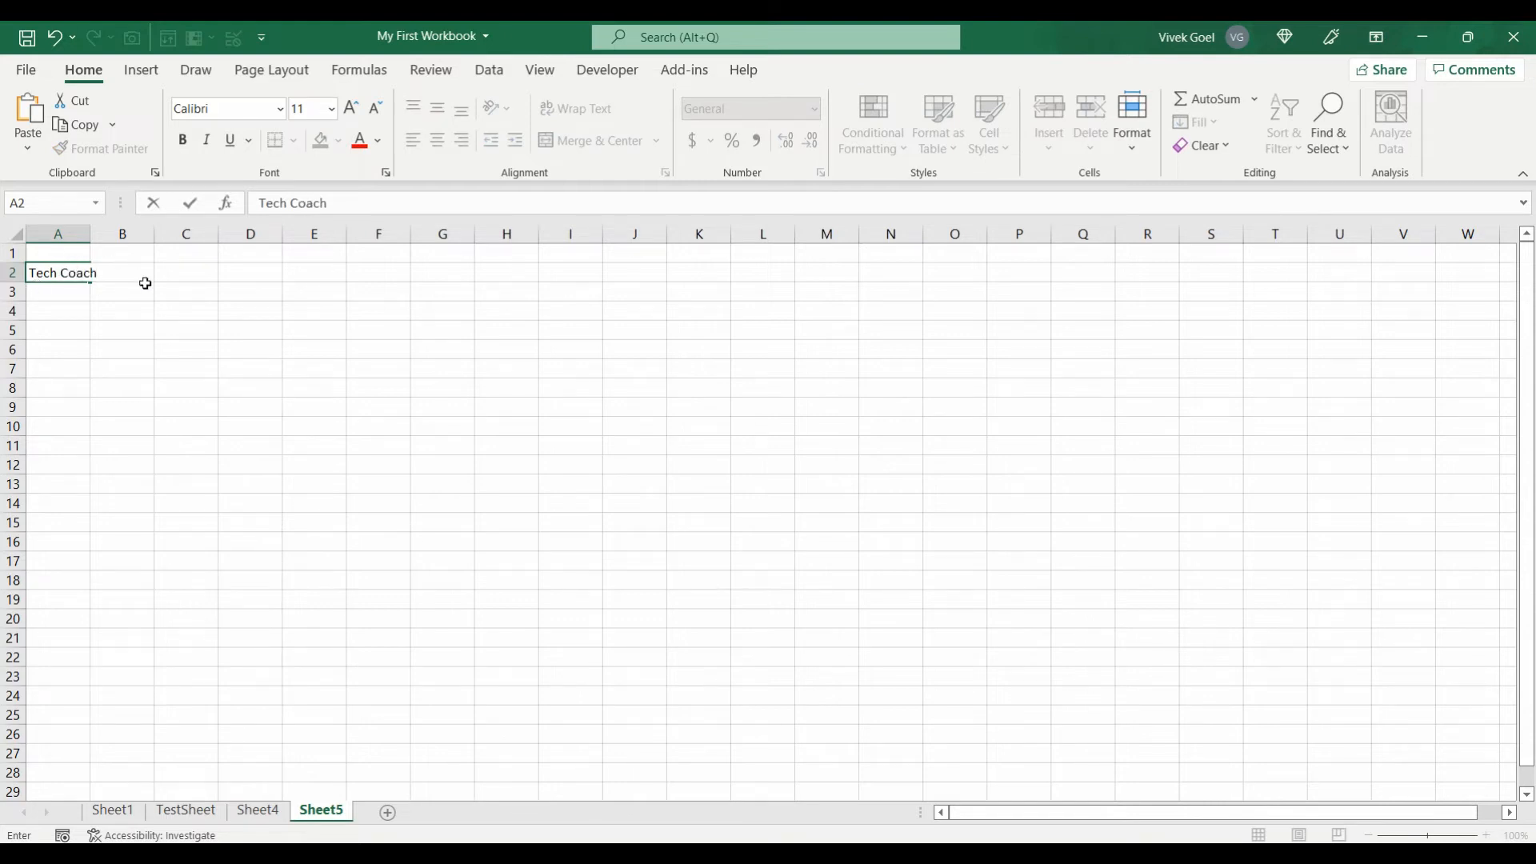
{"action": "left_click", "coordinate": [145, 283]}
{"action": "left_click", "coordinate": [83, 276]}
Step: Make A2 bold, italic and underlined with yellow fill, and autofit column A
{"action": "left_click", "coordinate": [183, 142]}
{"action": "left_click", "coordinate": [206, 142]}
{"action": "left_click", "coordinate": [228, 144]}
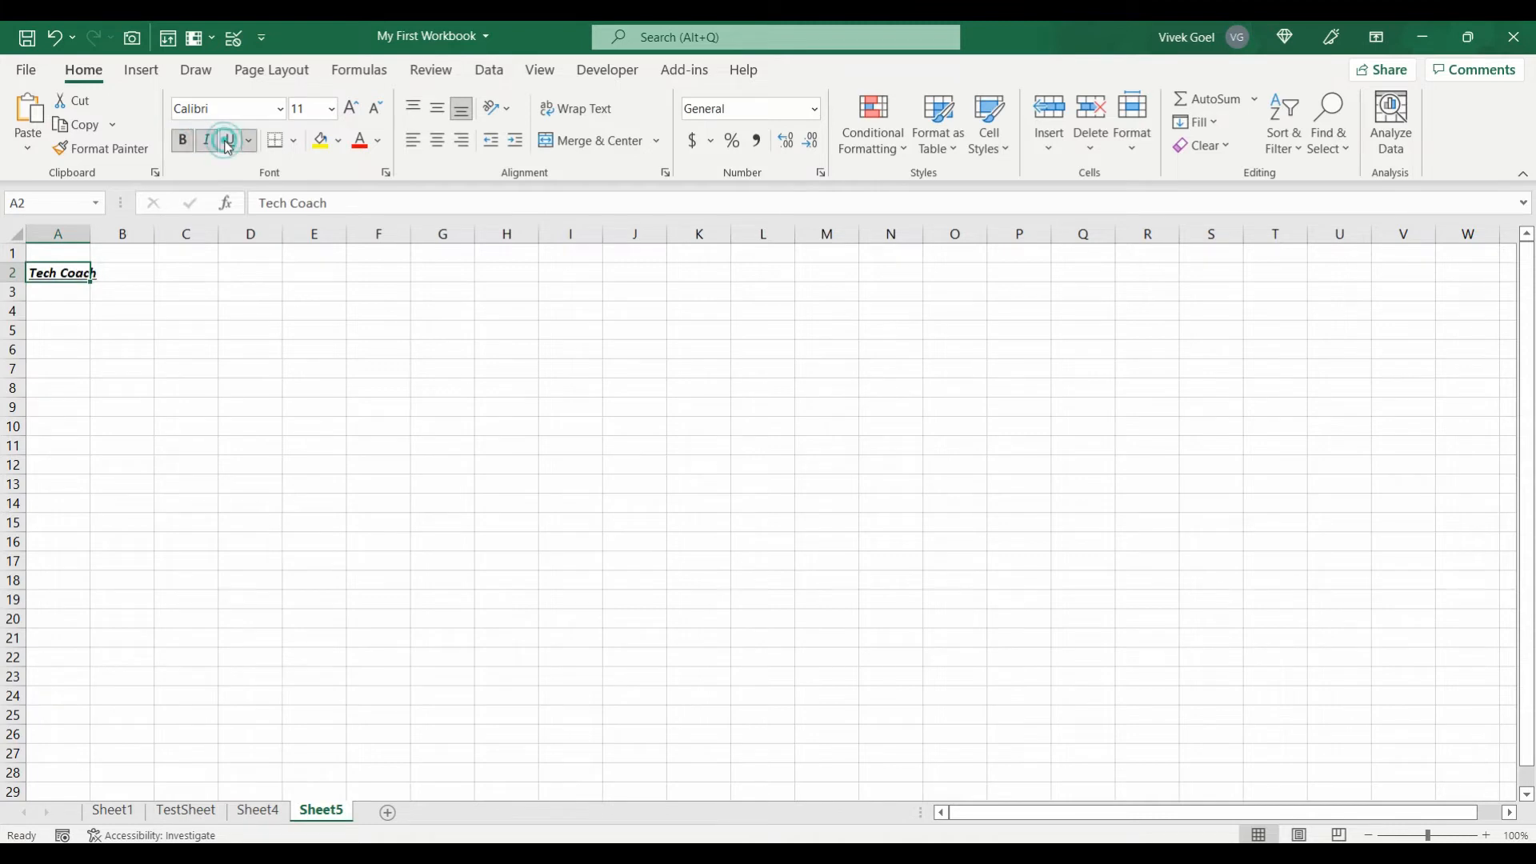
{"action": "key", "text": "ctrl+b"}
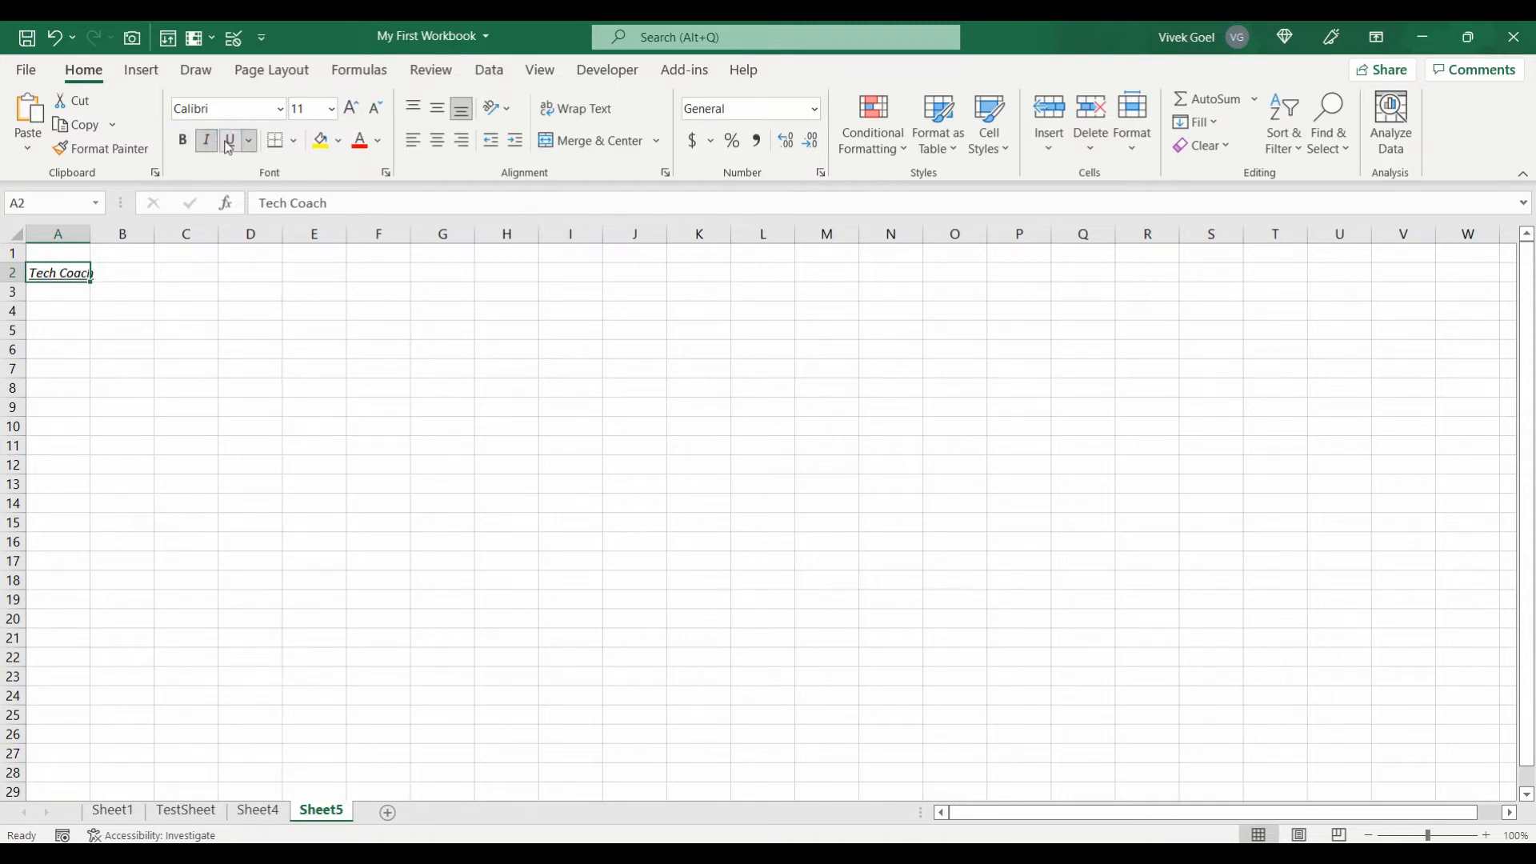
{"action": "key", "text": "ctrl+b"}
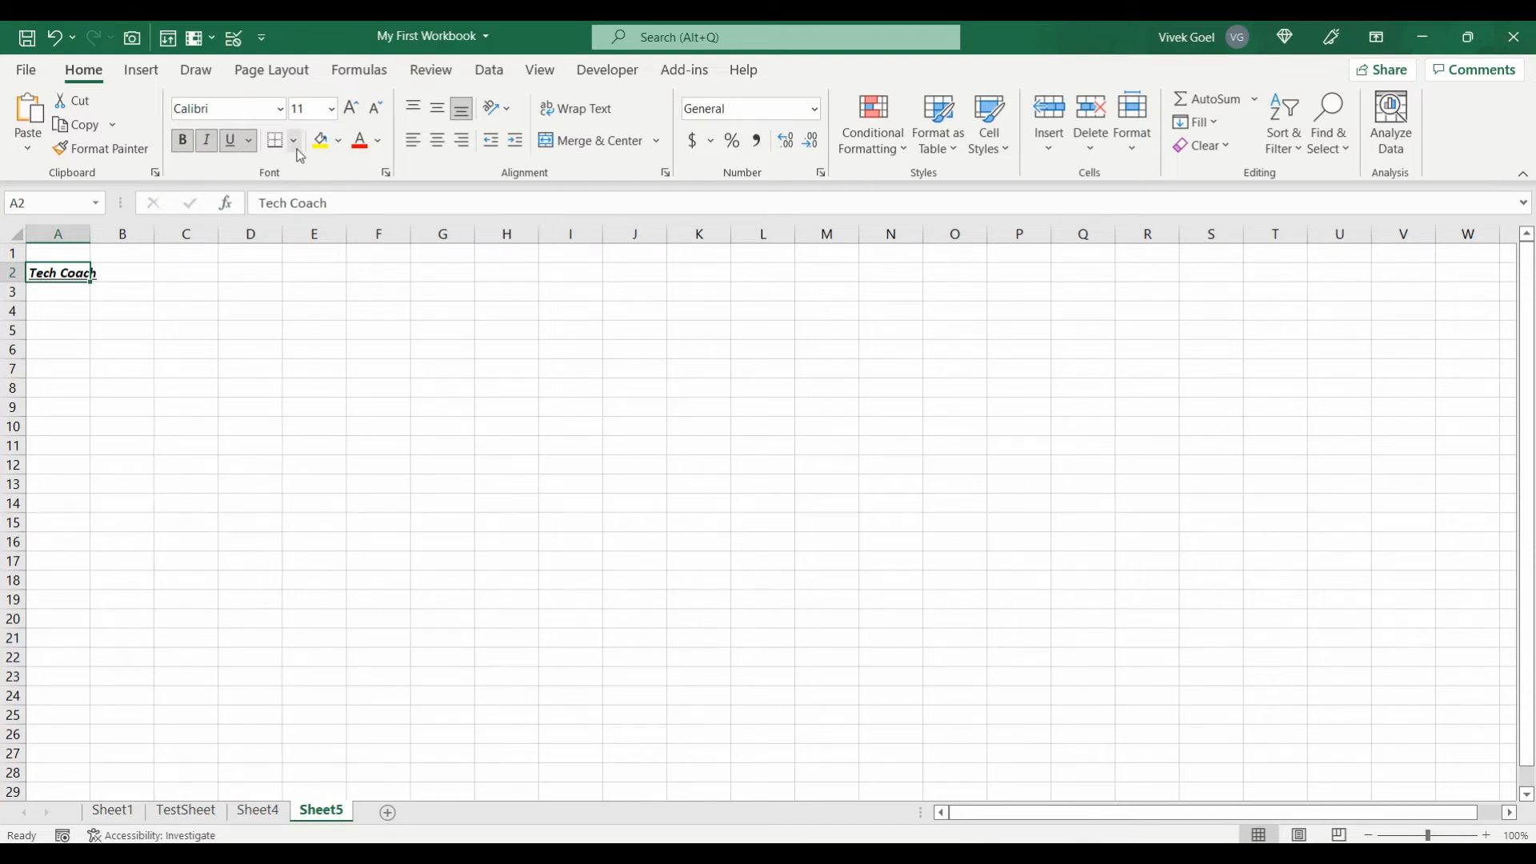
{"action": "left_click", "coordinate": [321, 140]}
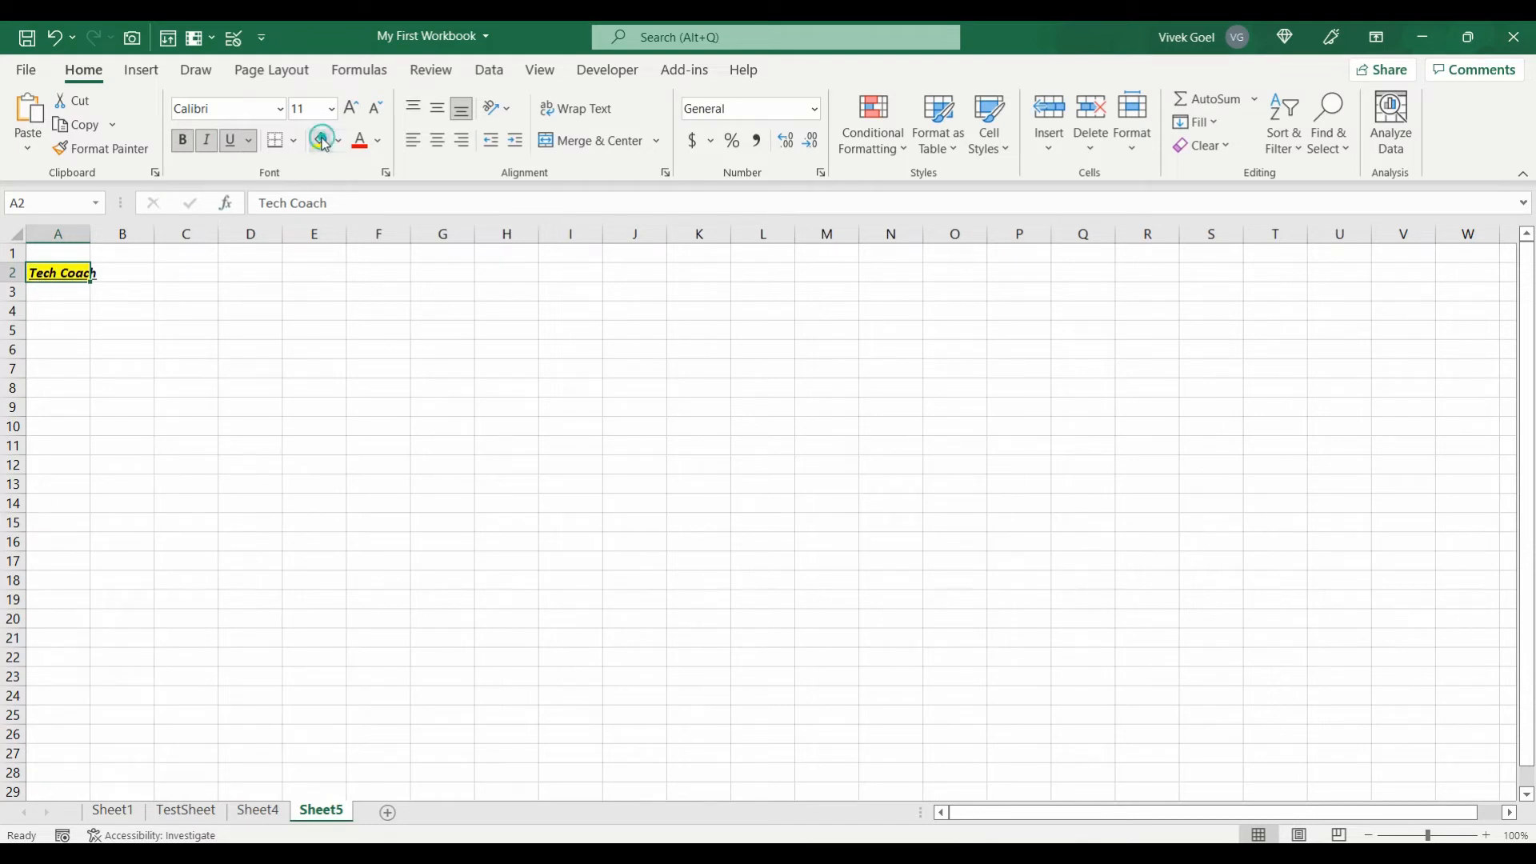
{"action": "double_click", "coordinate": [89, 233]}
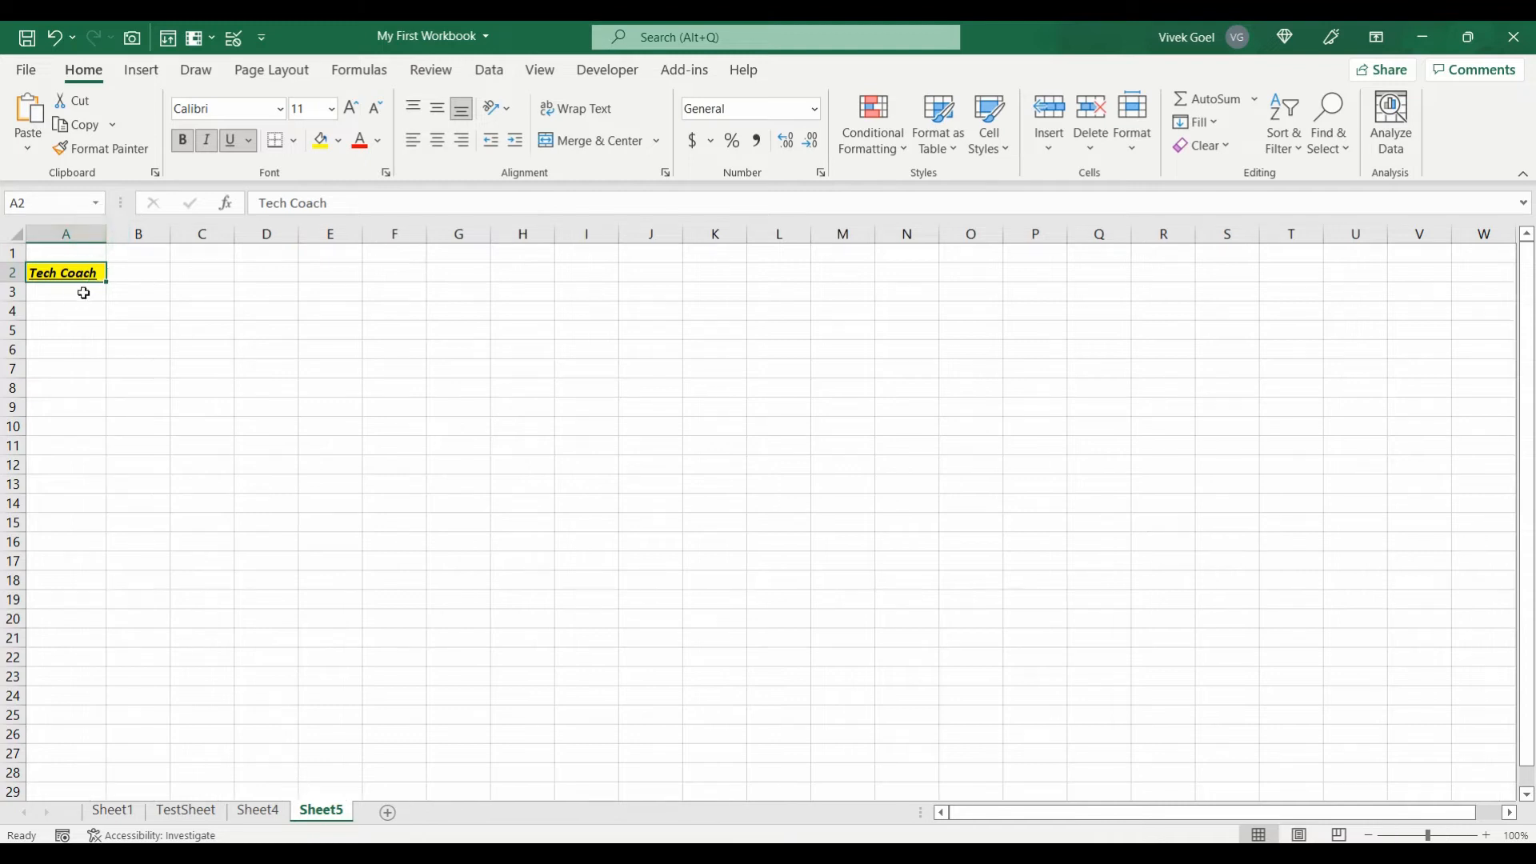
Step: Enter 'CDE' in cell E2
{"action": "left_click", "coordinate": [335, 271]}
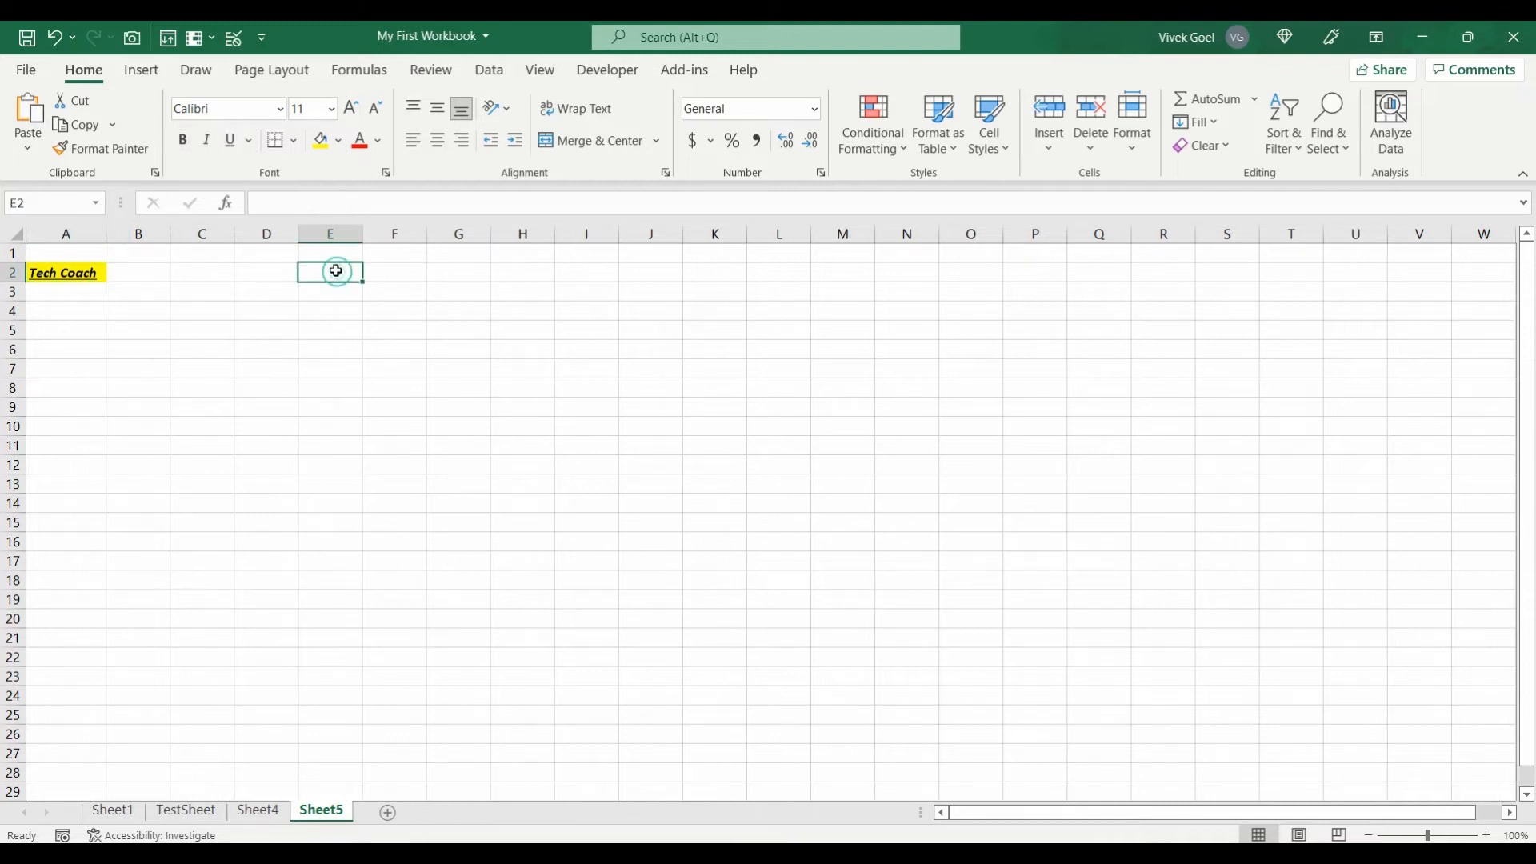
{"action": "key", "text": "Up"}
{"action": "left_click", "coordinate": [335, 272]}
{"action": "type", "text": "CDE"}
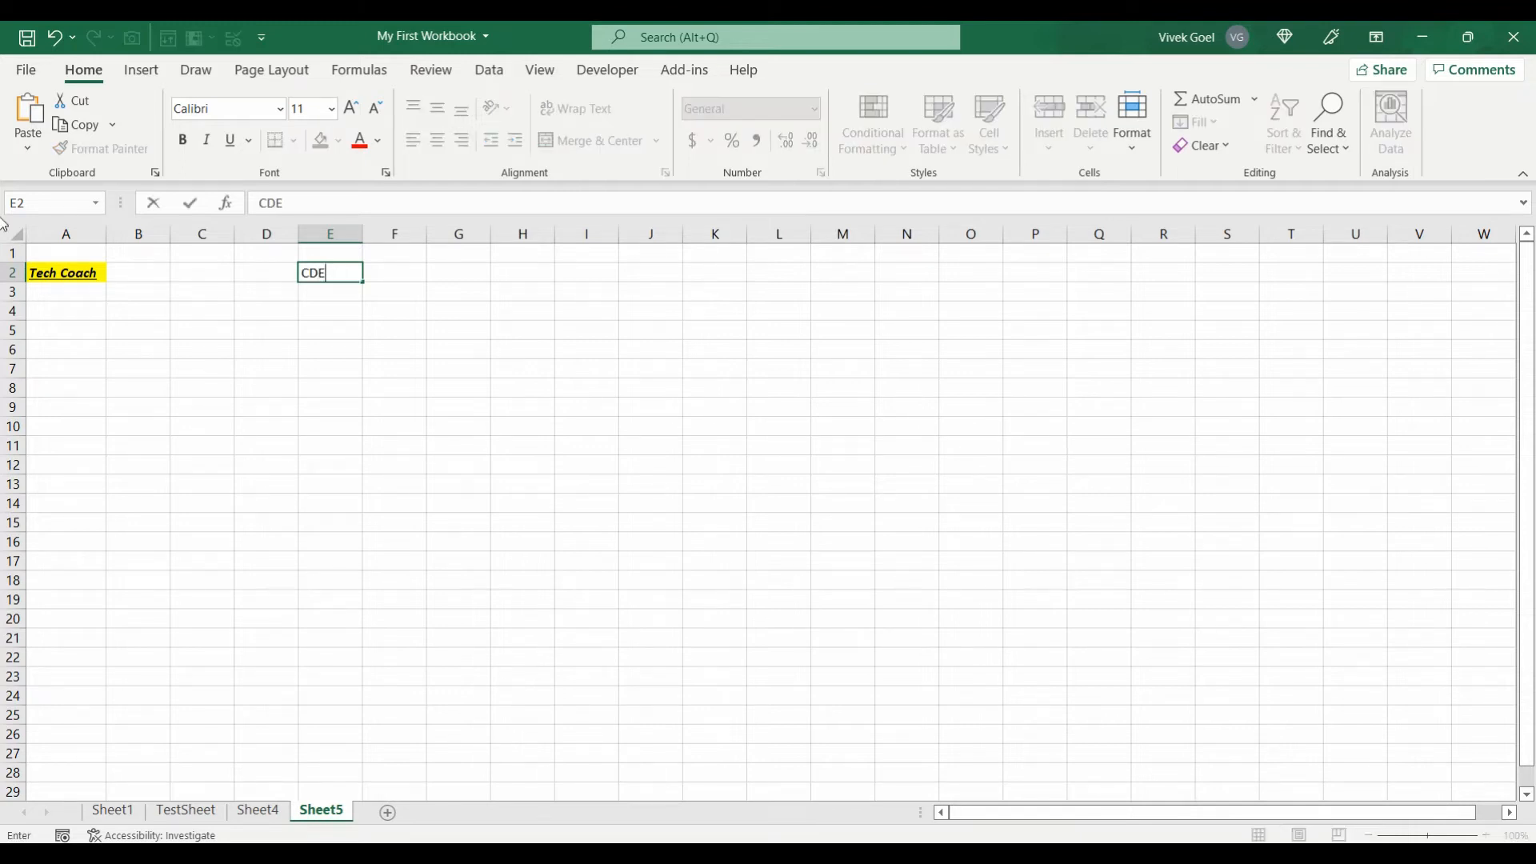
{"action": "left_click", "coordinate": [101, 292]}
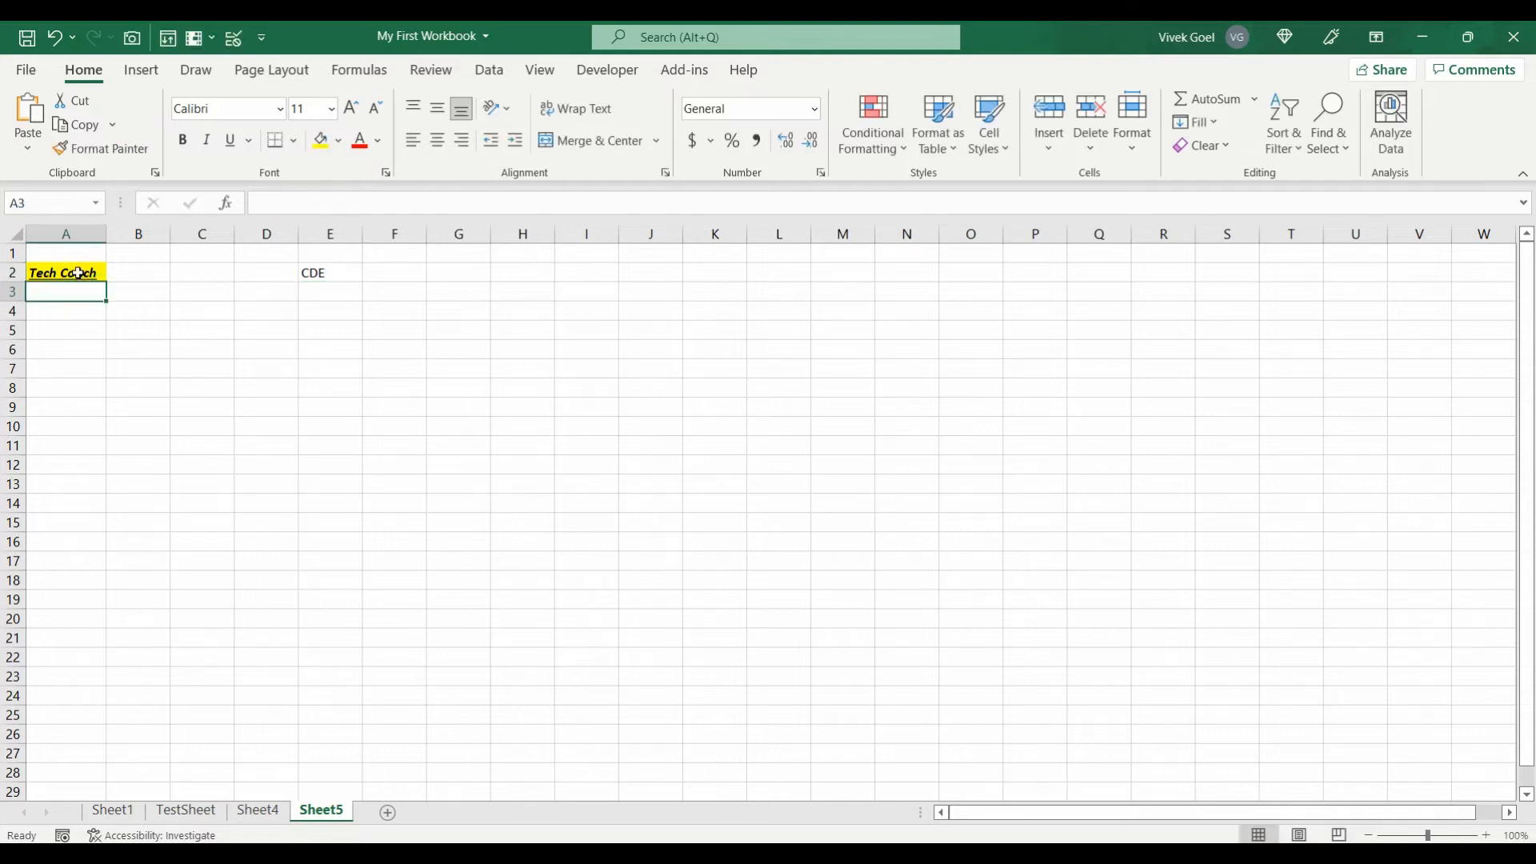
Step: Copy A2's formatting onto E2 with the Format Painter
{"action": "left_click", "coordinate": [78, 272]}
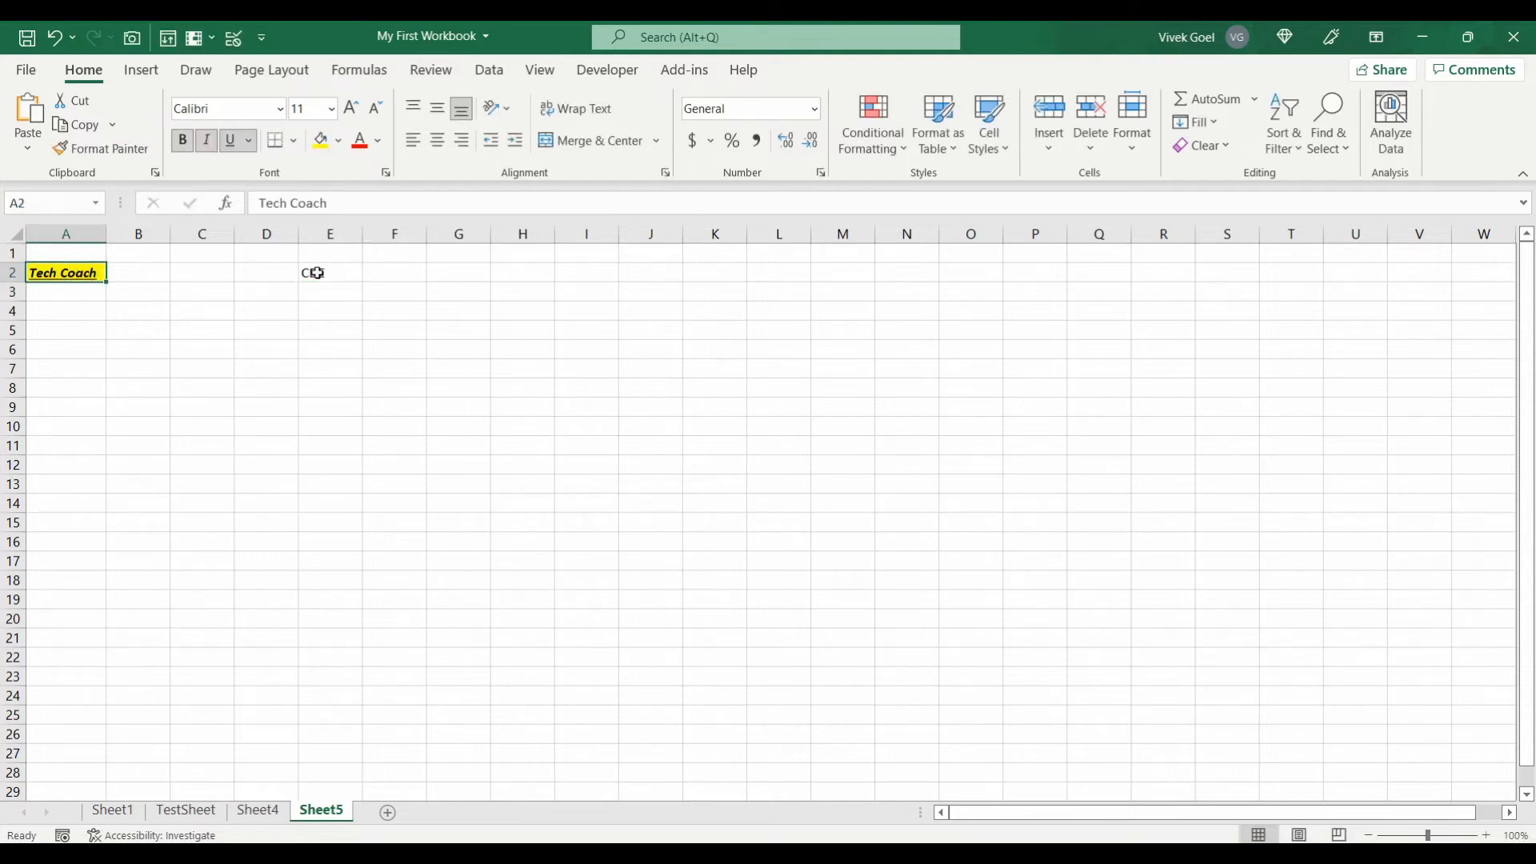
{"action": "left_click", "coordinate": [103, 148]}
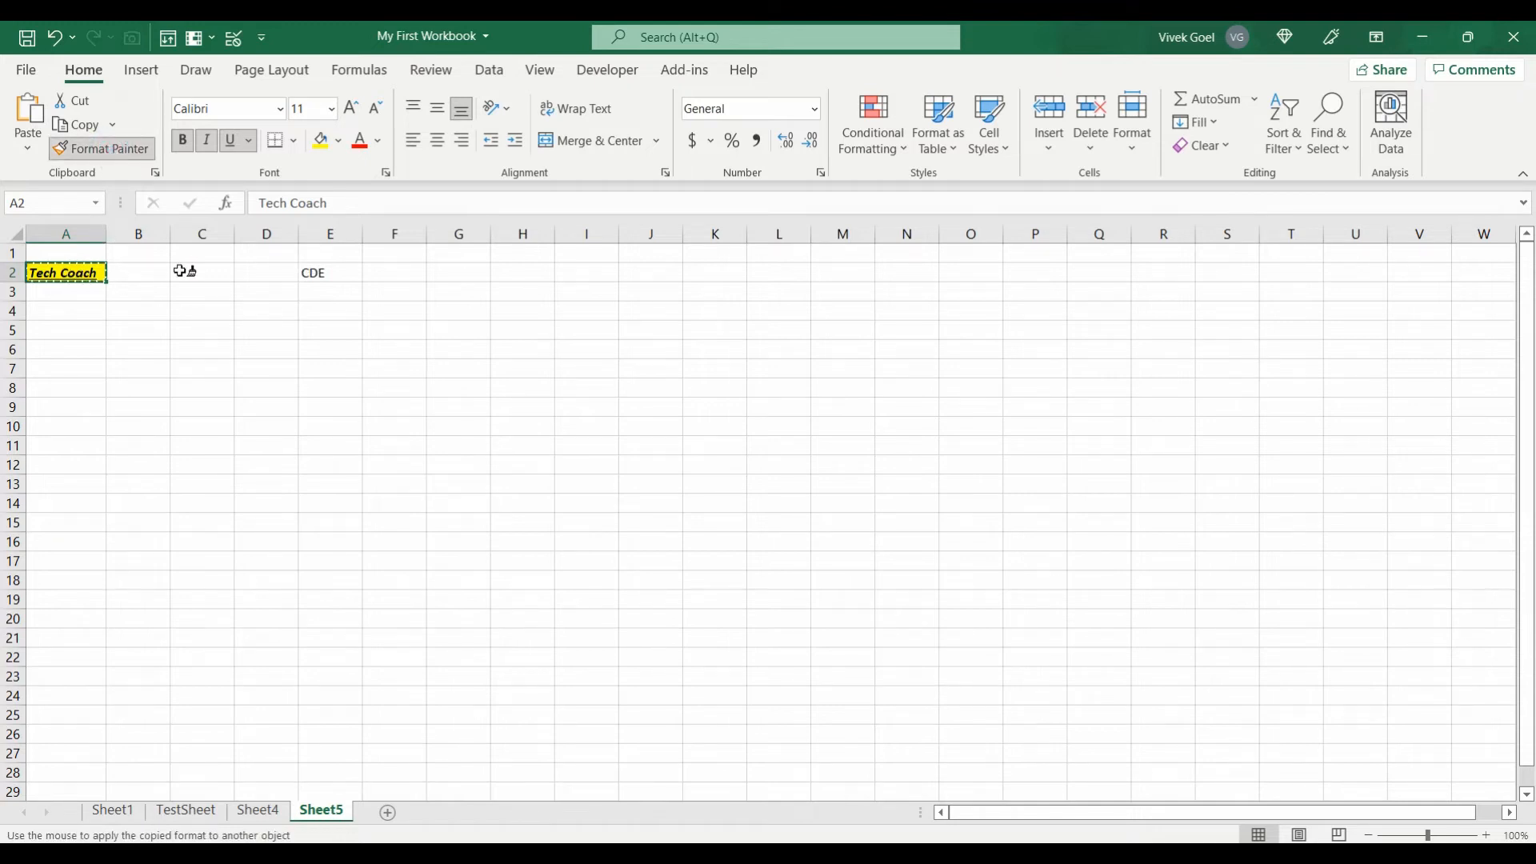
{"action": "left_click", "coordinate": [312, 271]}
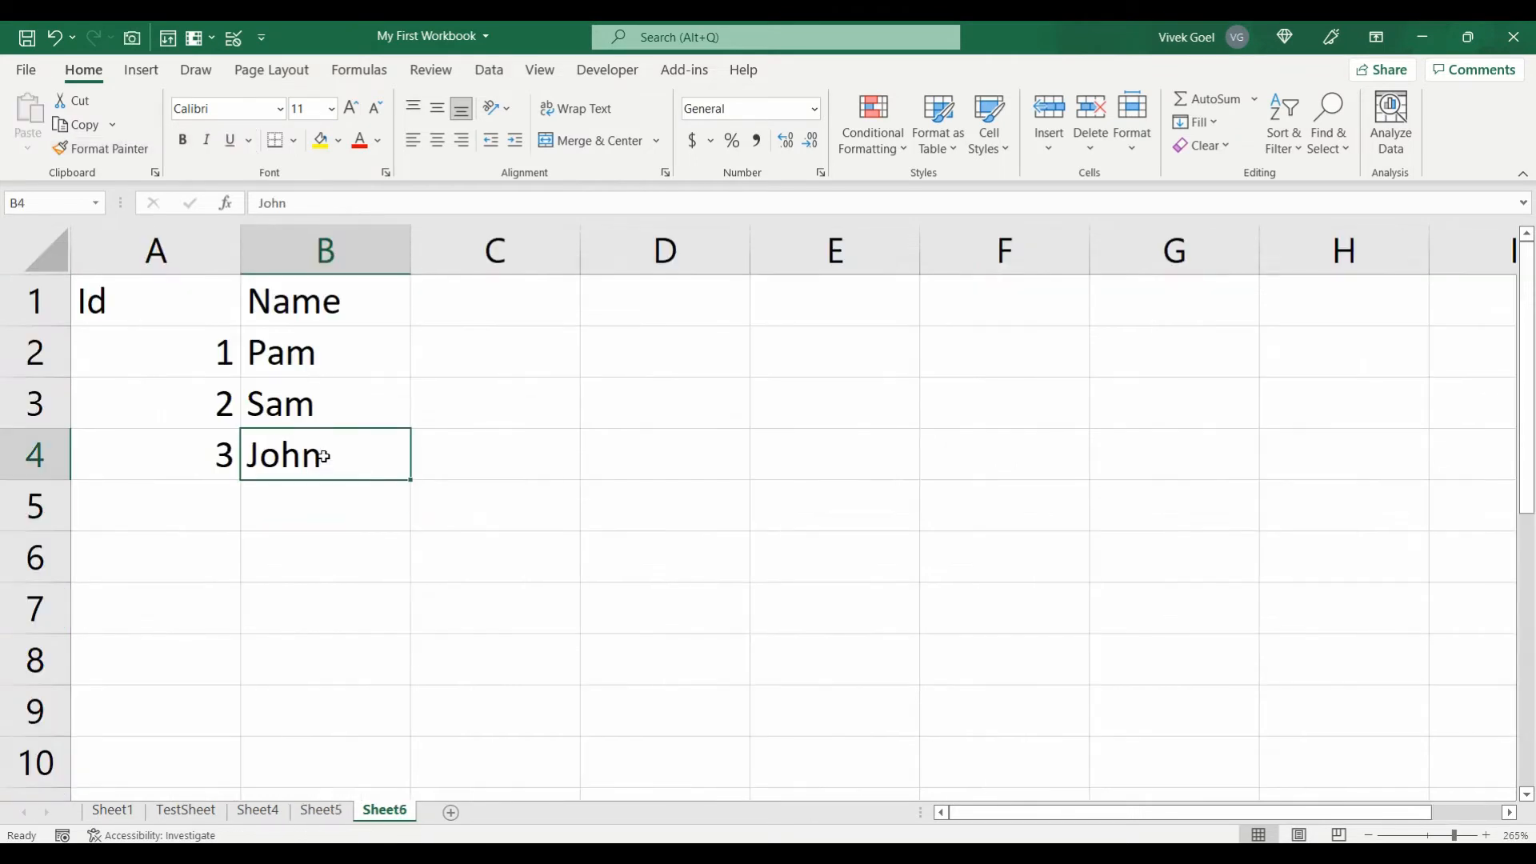
{"action": "left_click_drag", "start_coordinate": [326, 453], "coordinate": [171, 287]}
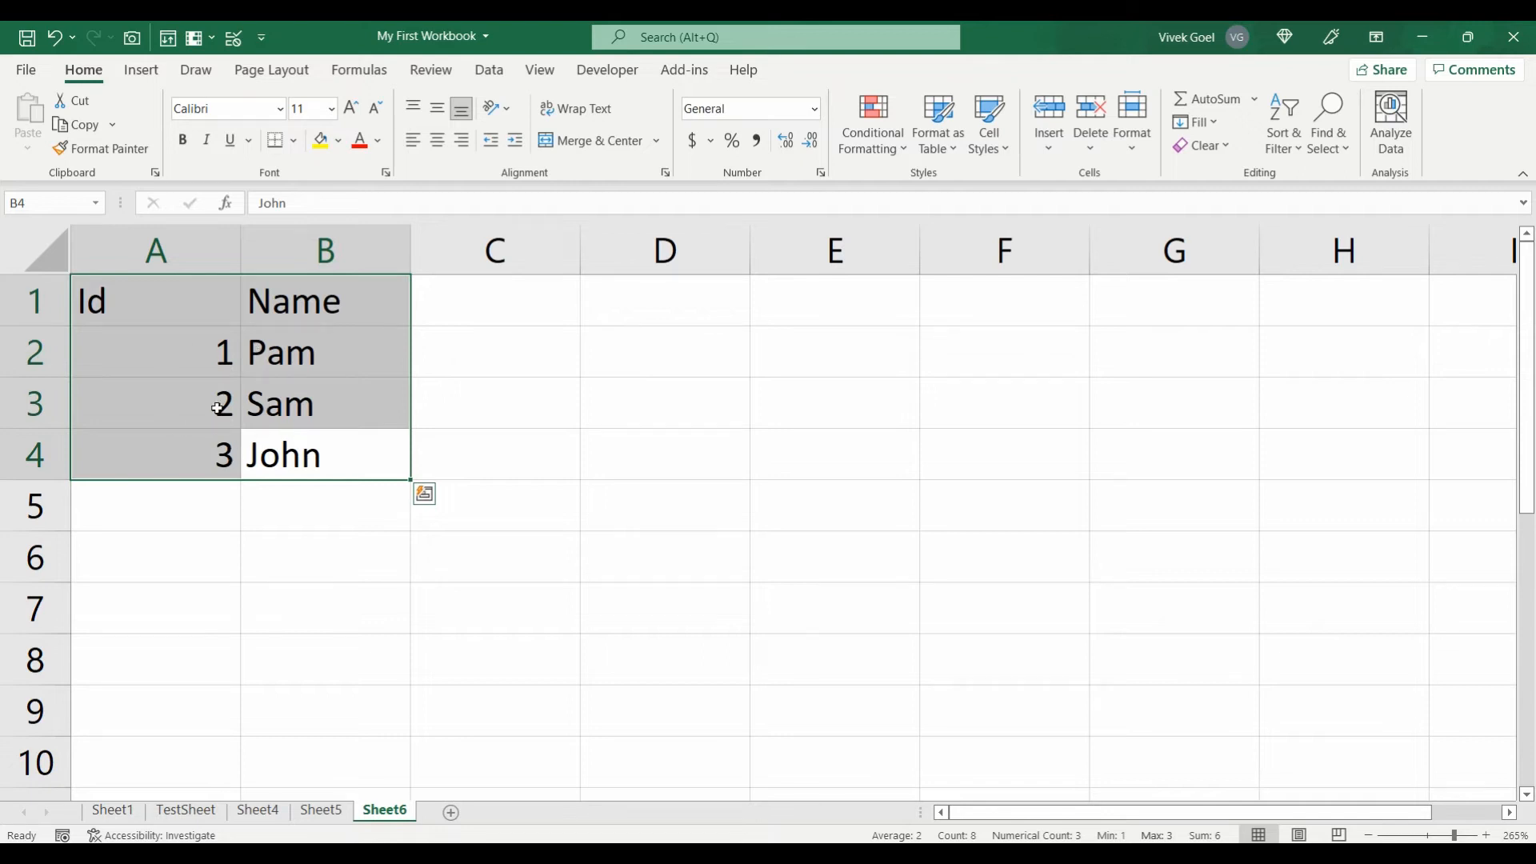
Step: Convert the Id and Name range A1:B4 into a header-row table with an orange style
{"action": "left_click", "coordinate": [323, 507]}
{"action": "left_click_drag", "start_coordinate": [308, 453], "coordinate": [192, 295]}
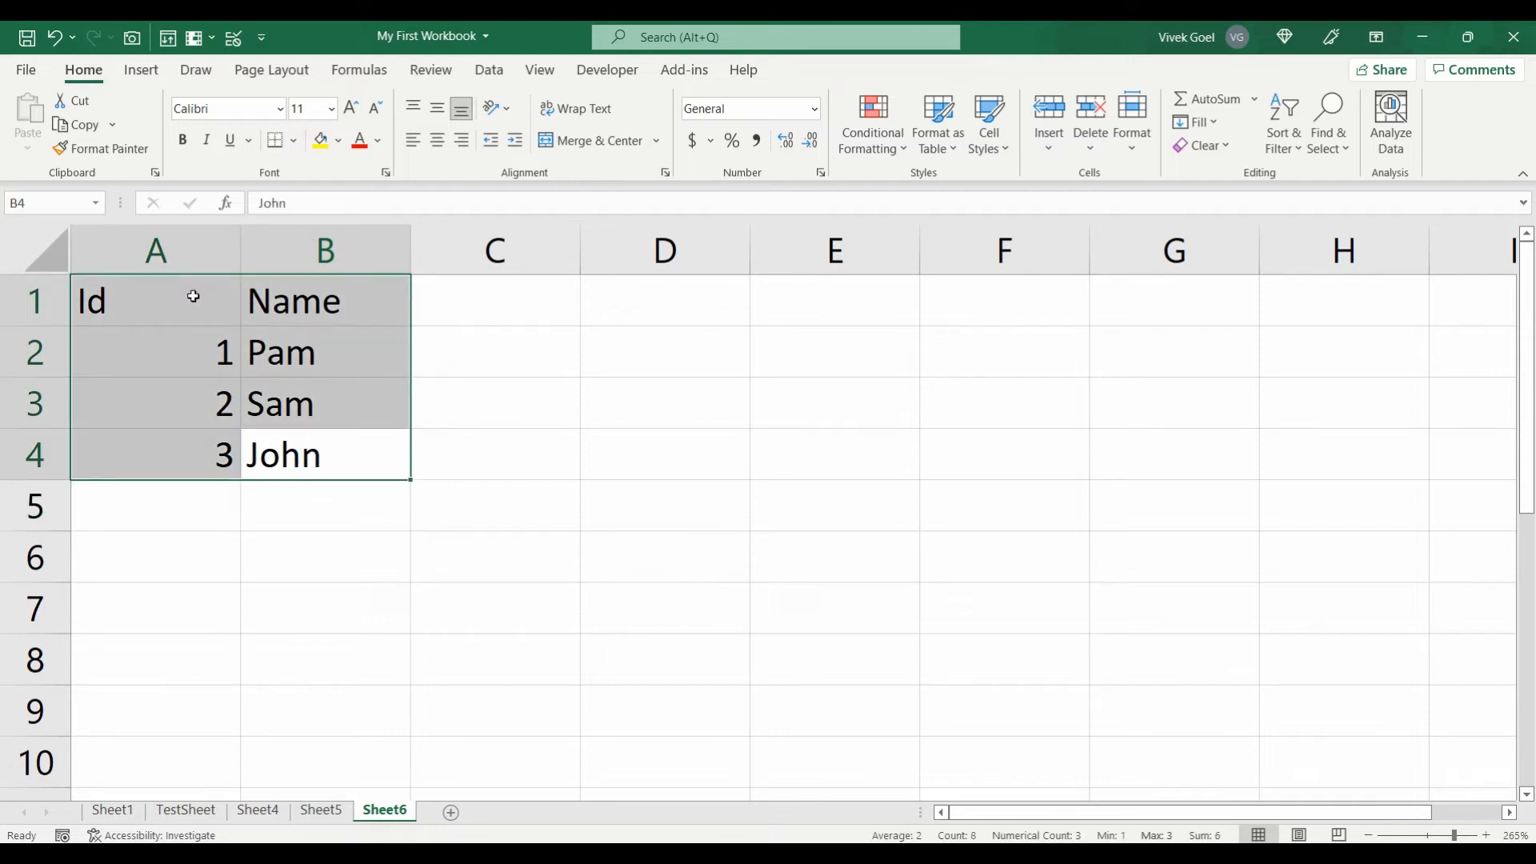
{"action": "left_click", "coordinate": [961, 152]}
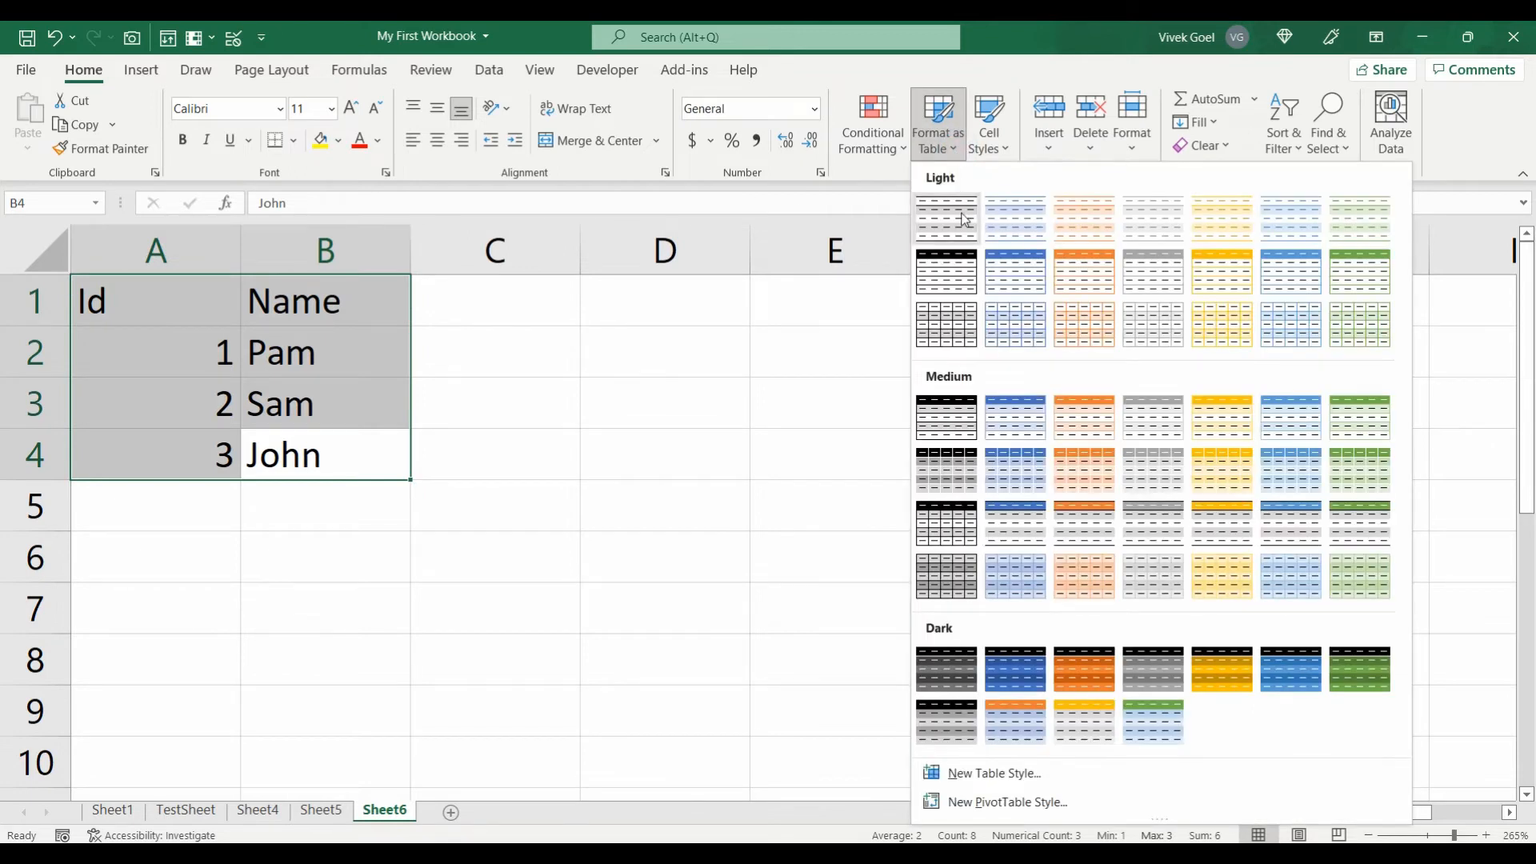
{"action": "left_click", "coordinate": [686, 321]}
{"action": "key", "text": "ctrl+t"}
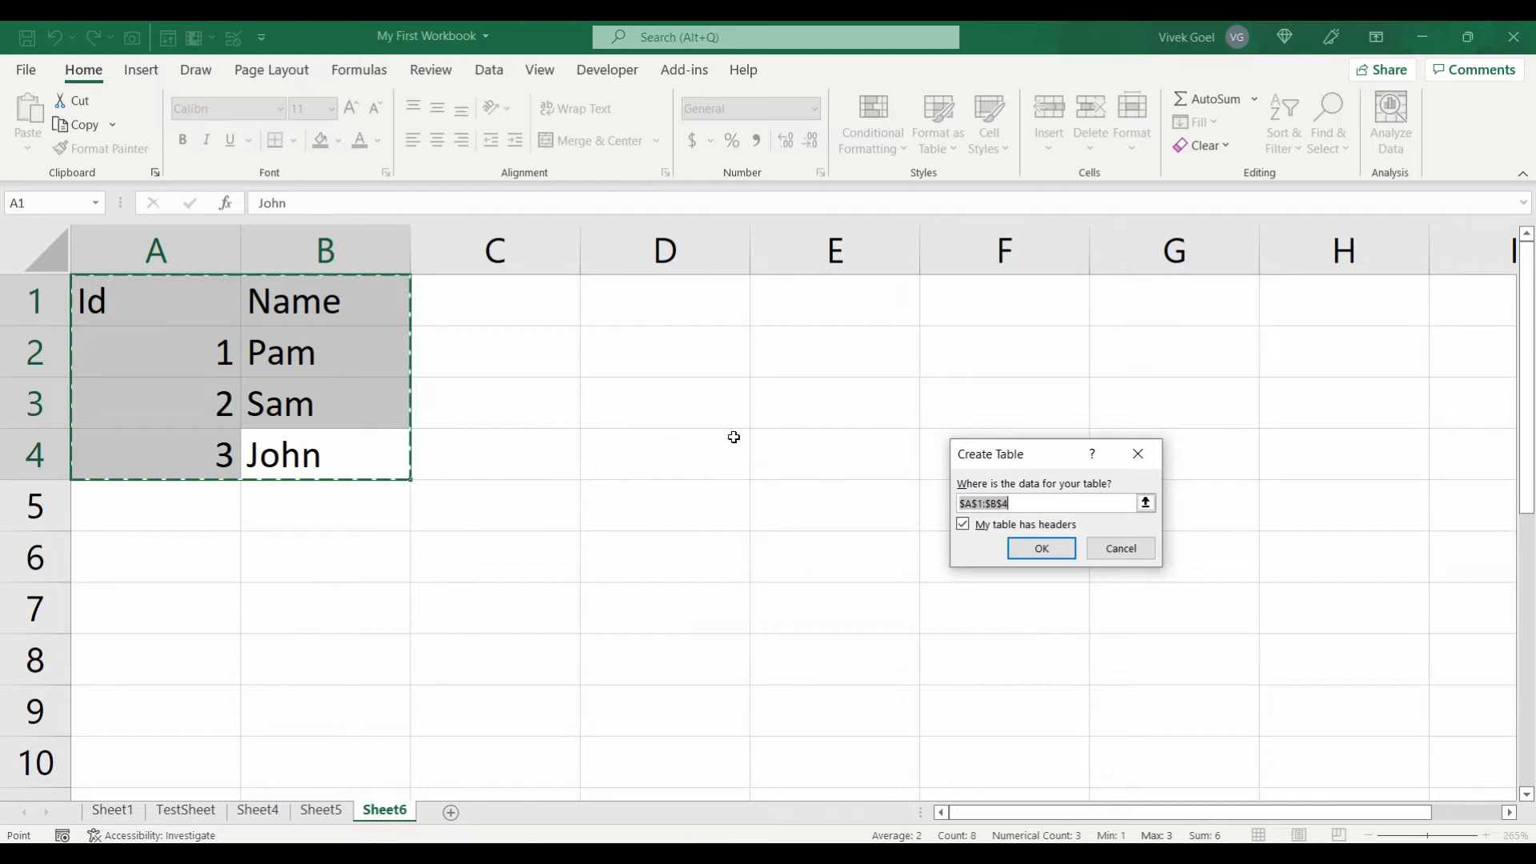
{"action": "left_click", "coordinate": [1035, 549]}
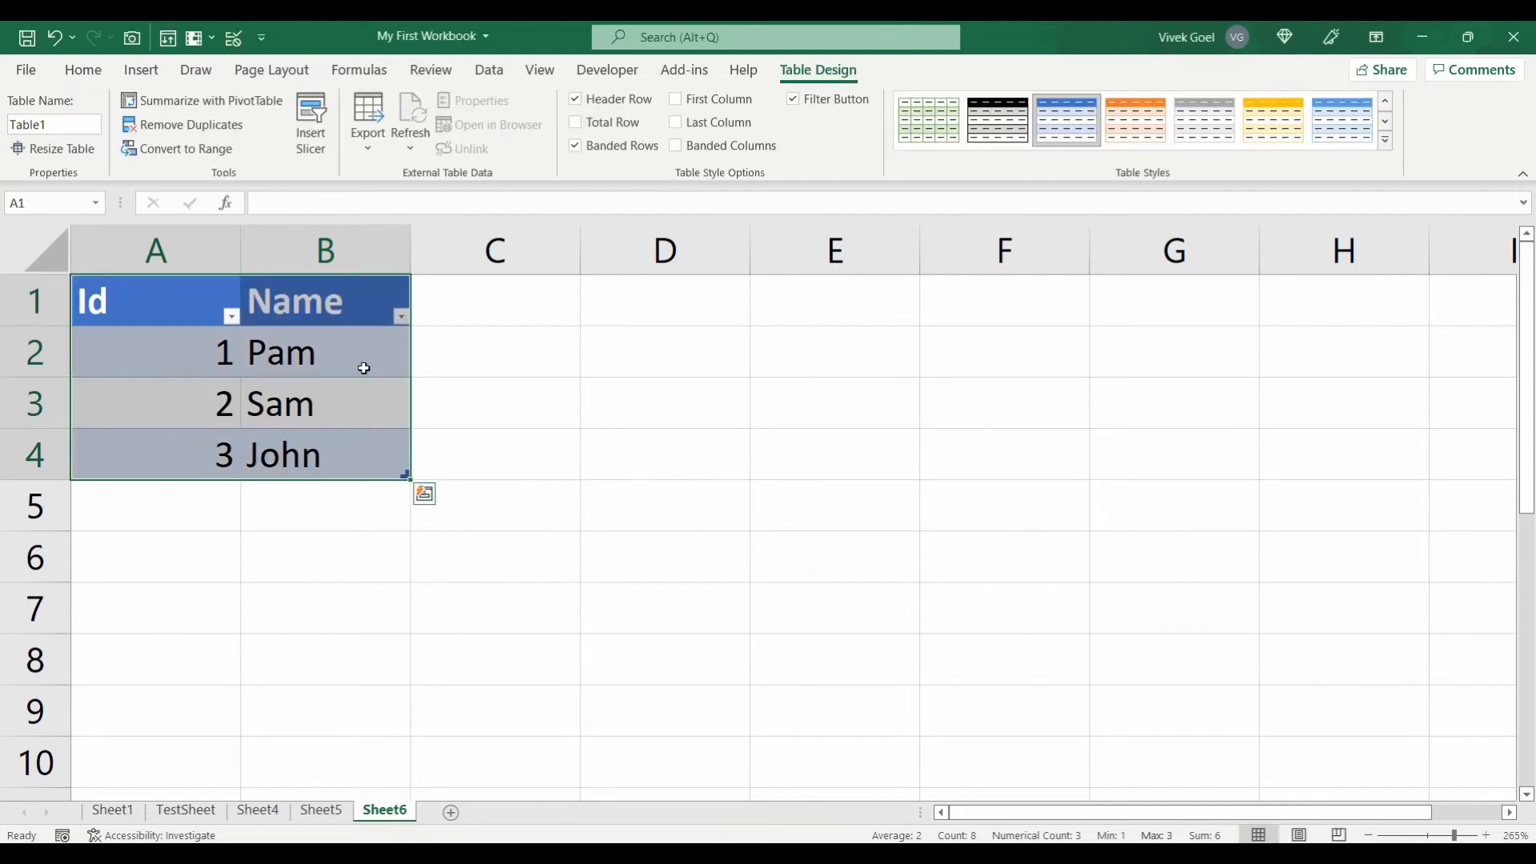
{"action": "left_click", "coordinate": [1109, 125]}
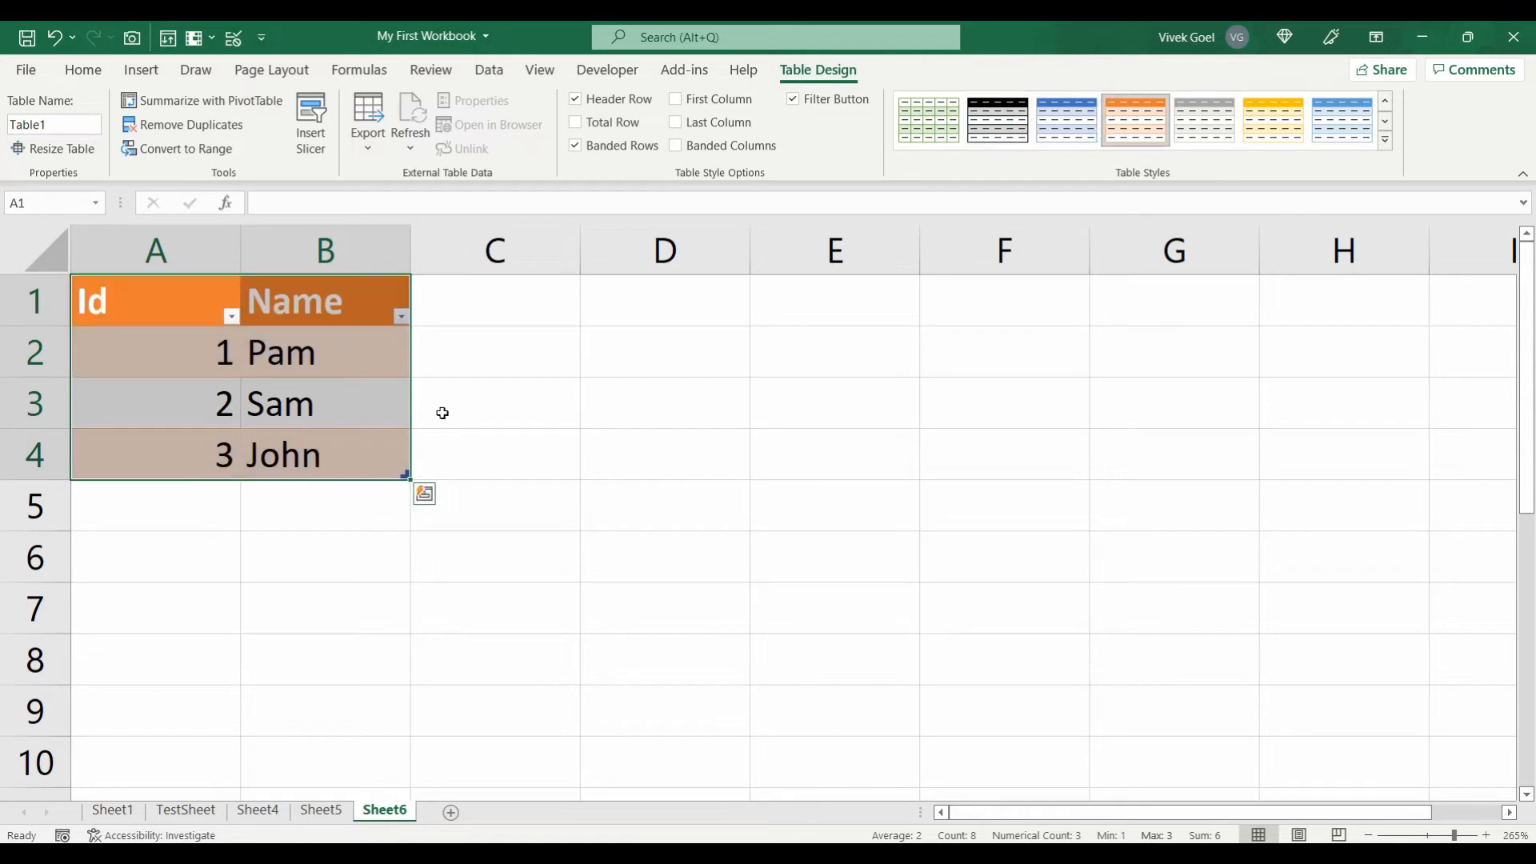
{"action": "left_click", "coordinate": [483, 412]}
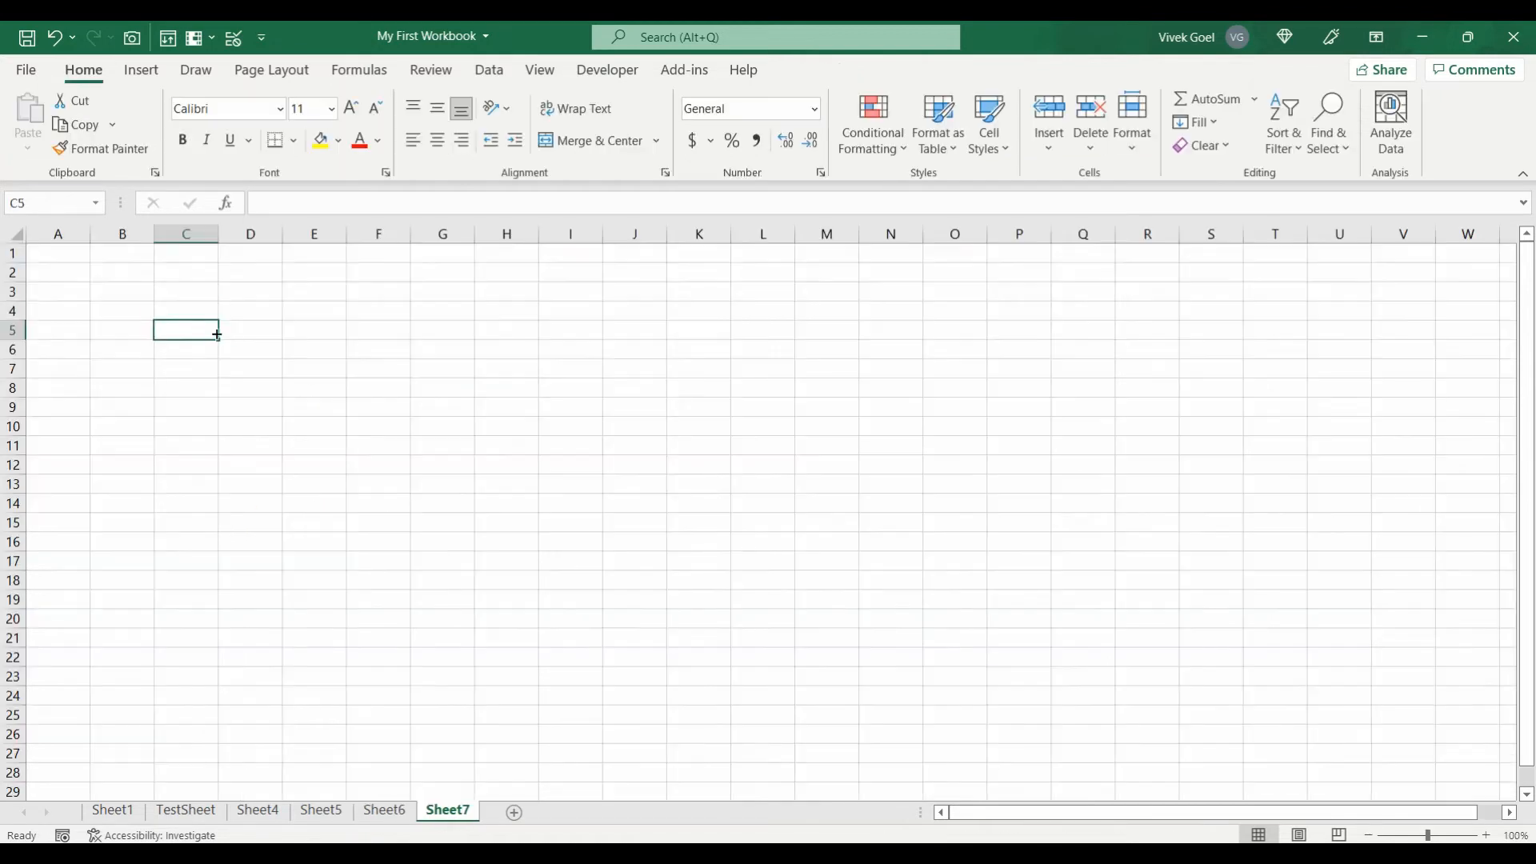
{"action": "scroll", "coordinate": [217, 334], "scroll_direction": "up", "scroll_amount": 6}
{"action": "left_click", "coordinate": [272, 352]}
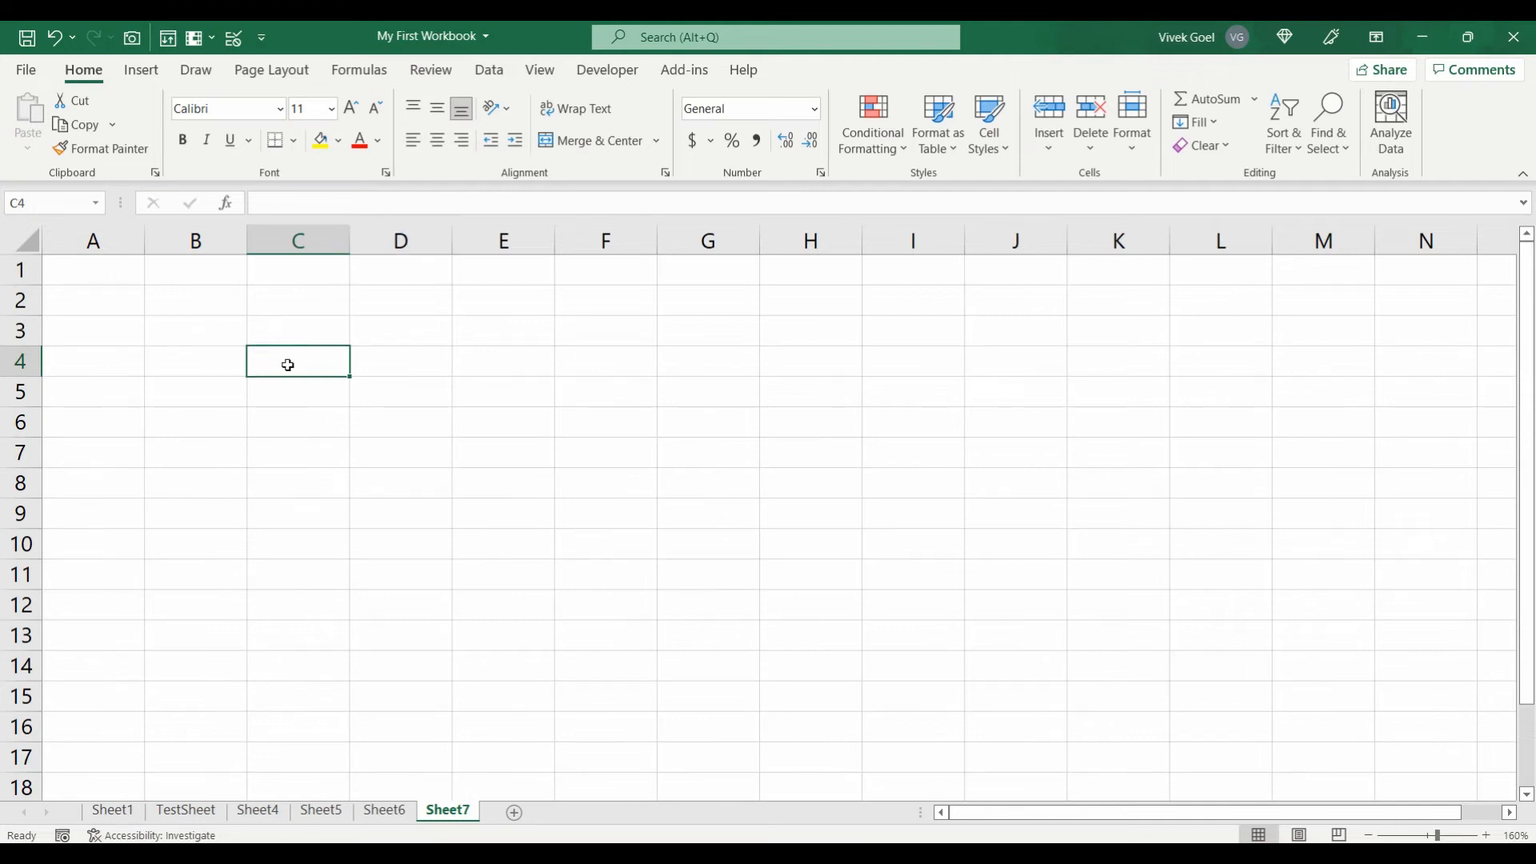
{"action": "left_click", "coordinate": [432, 70]}
{"action": "left_click", "coordinate": [448, 120]}
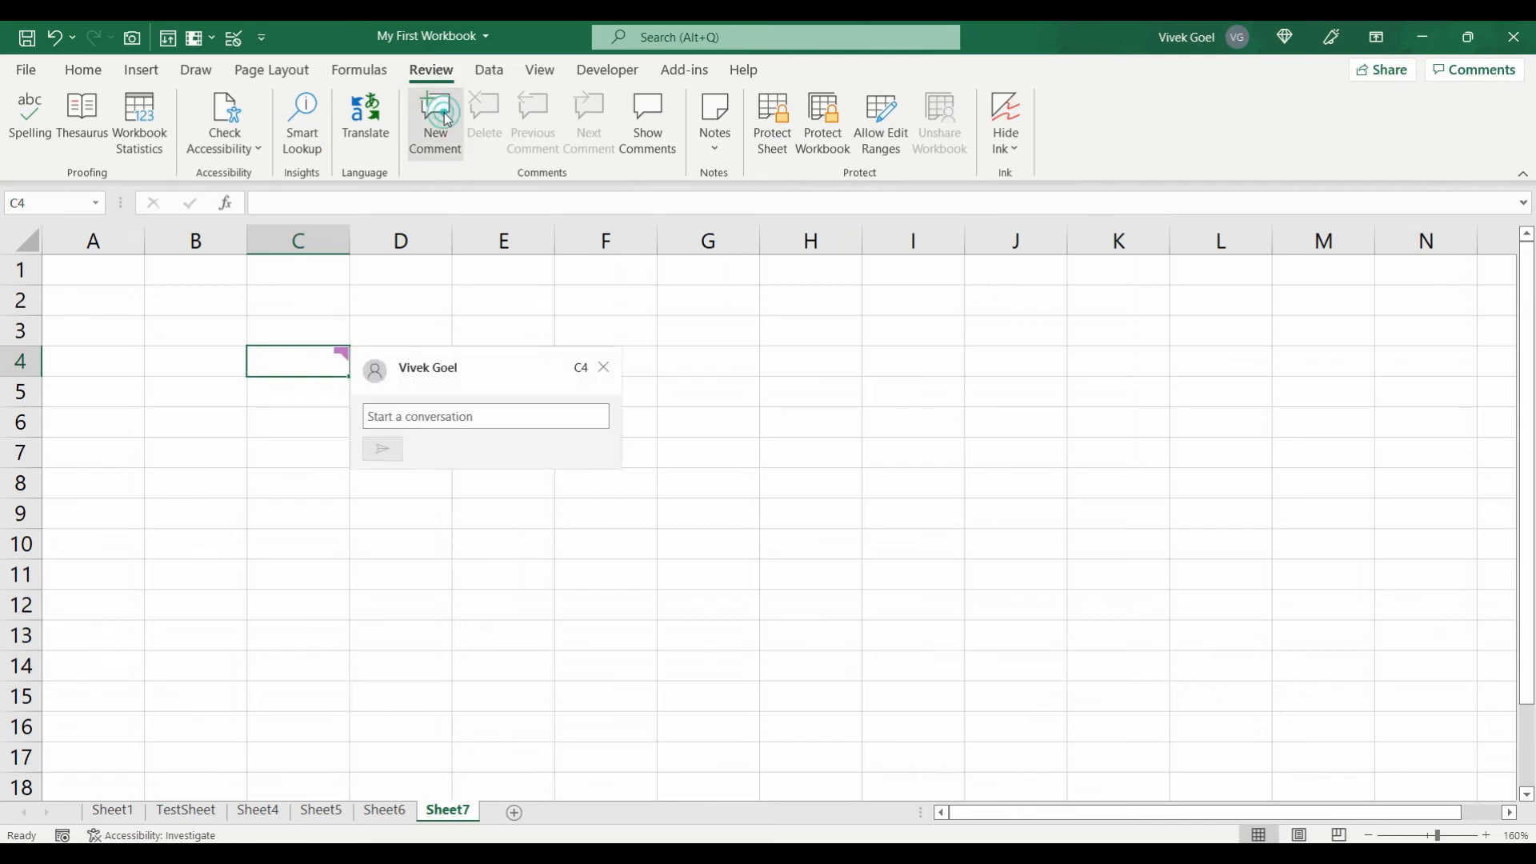
{"action": "type", "text": "My 1"}
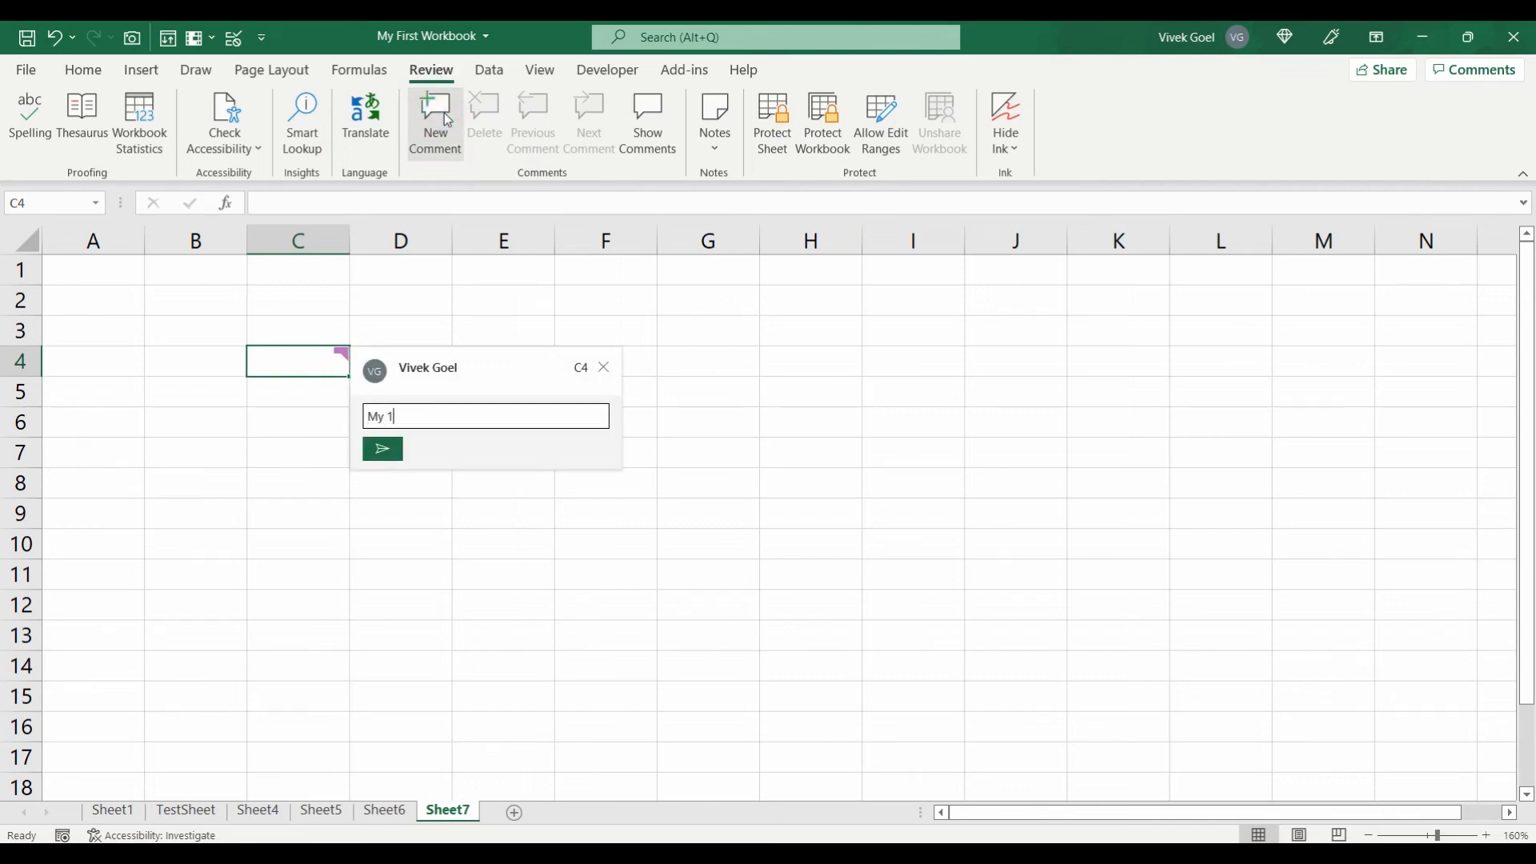
{"action": "type", "text": "st Comment"}
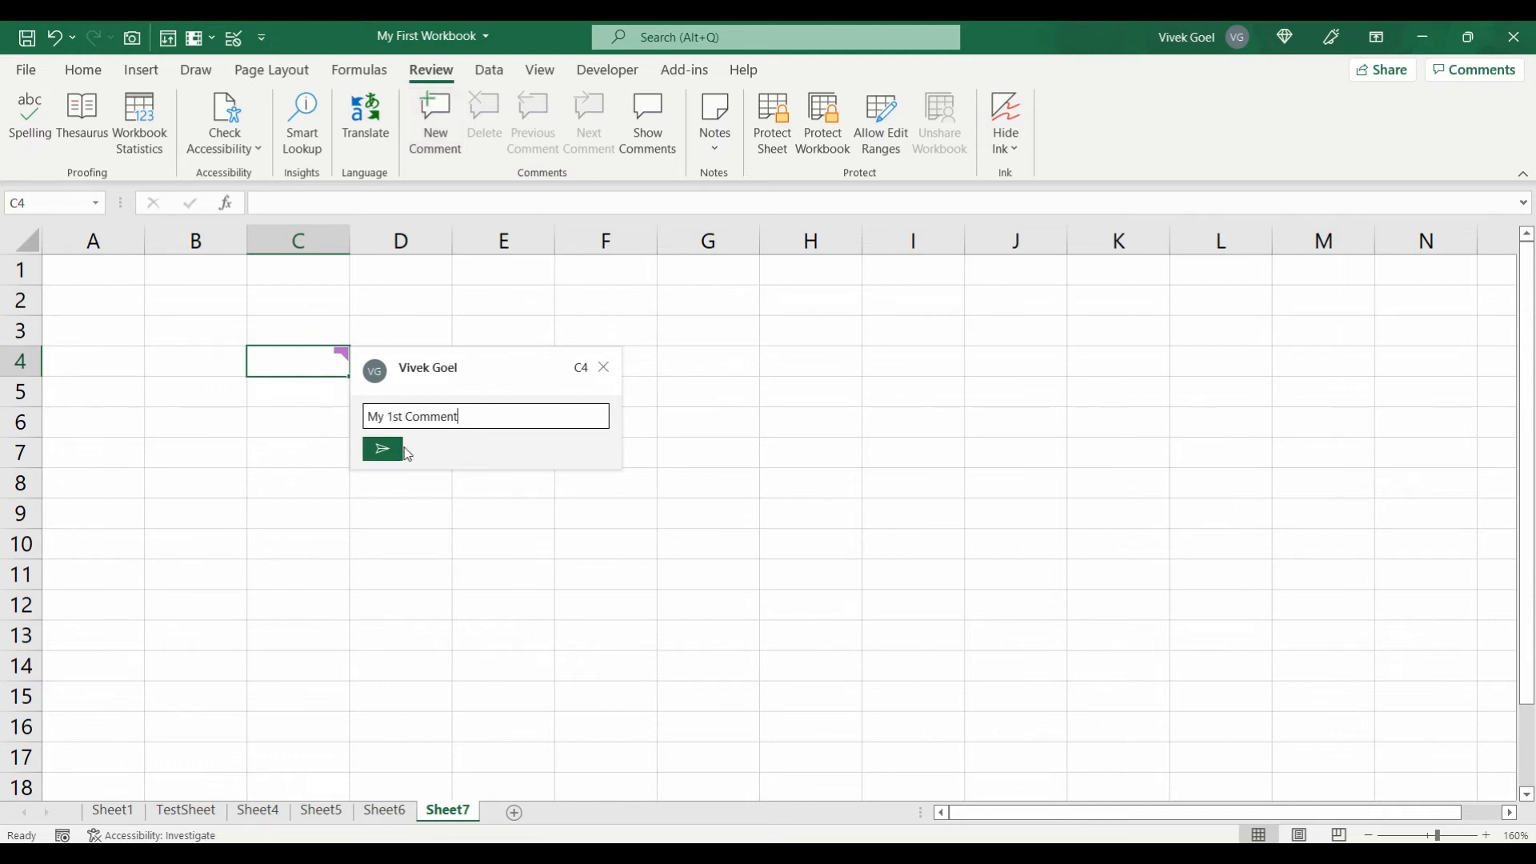
{"action": "left_click", "coordinate": [604, 368]}
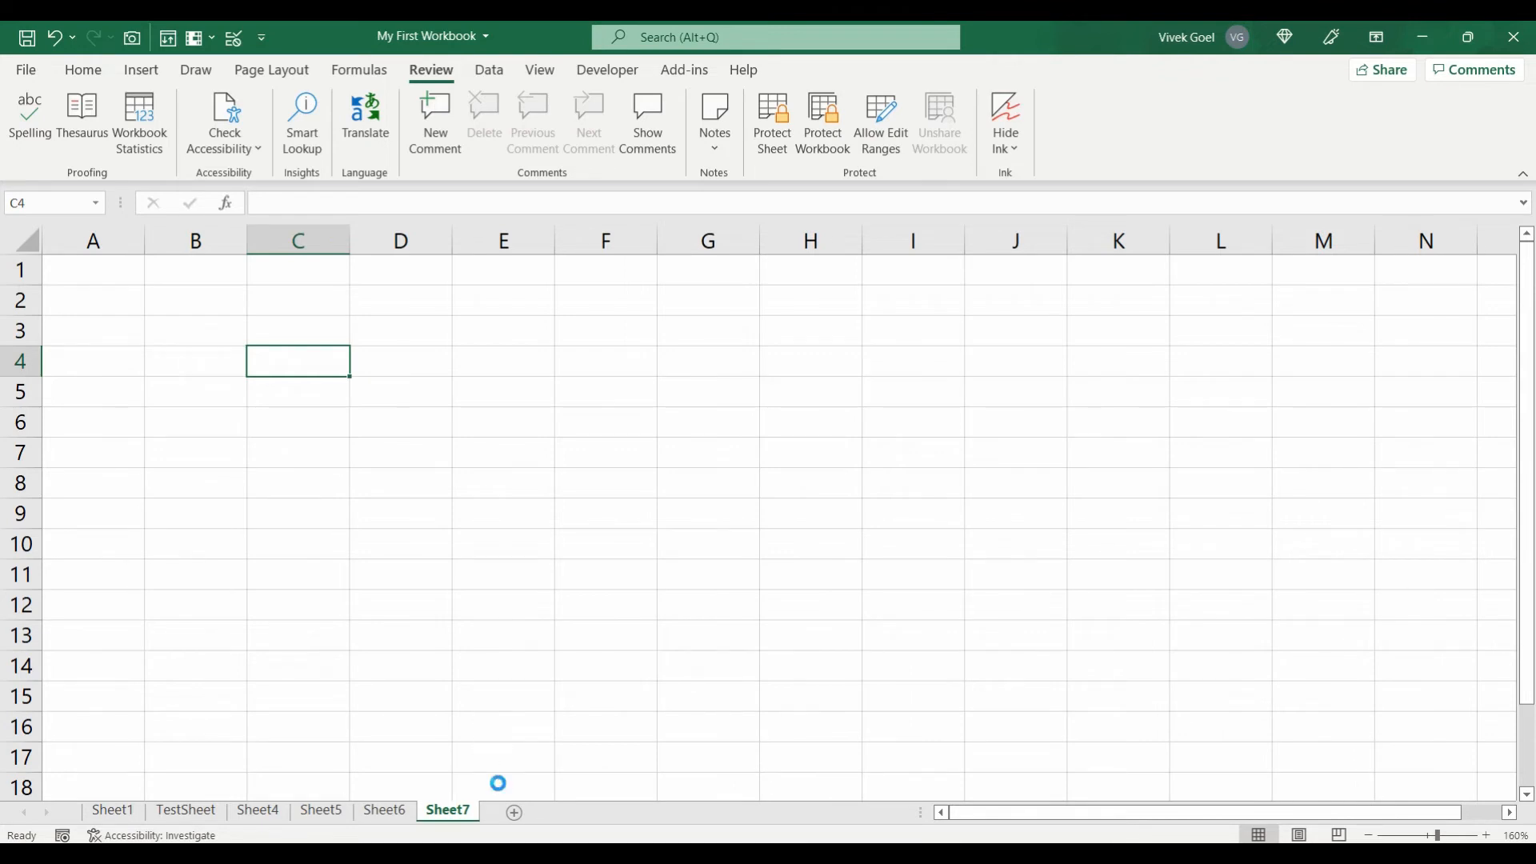
{"action": "key", "text": "ctrl+p"}
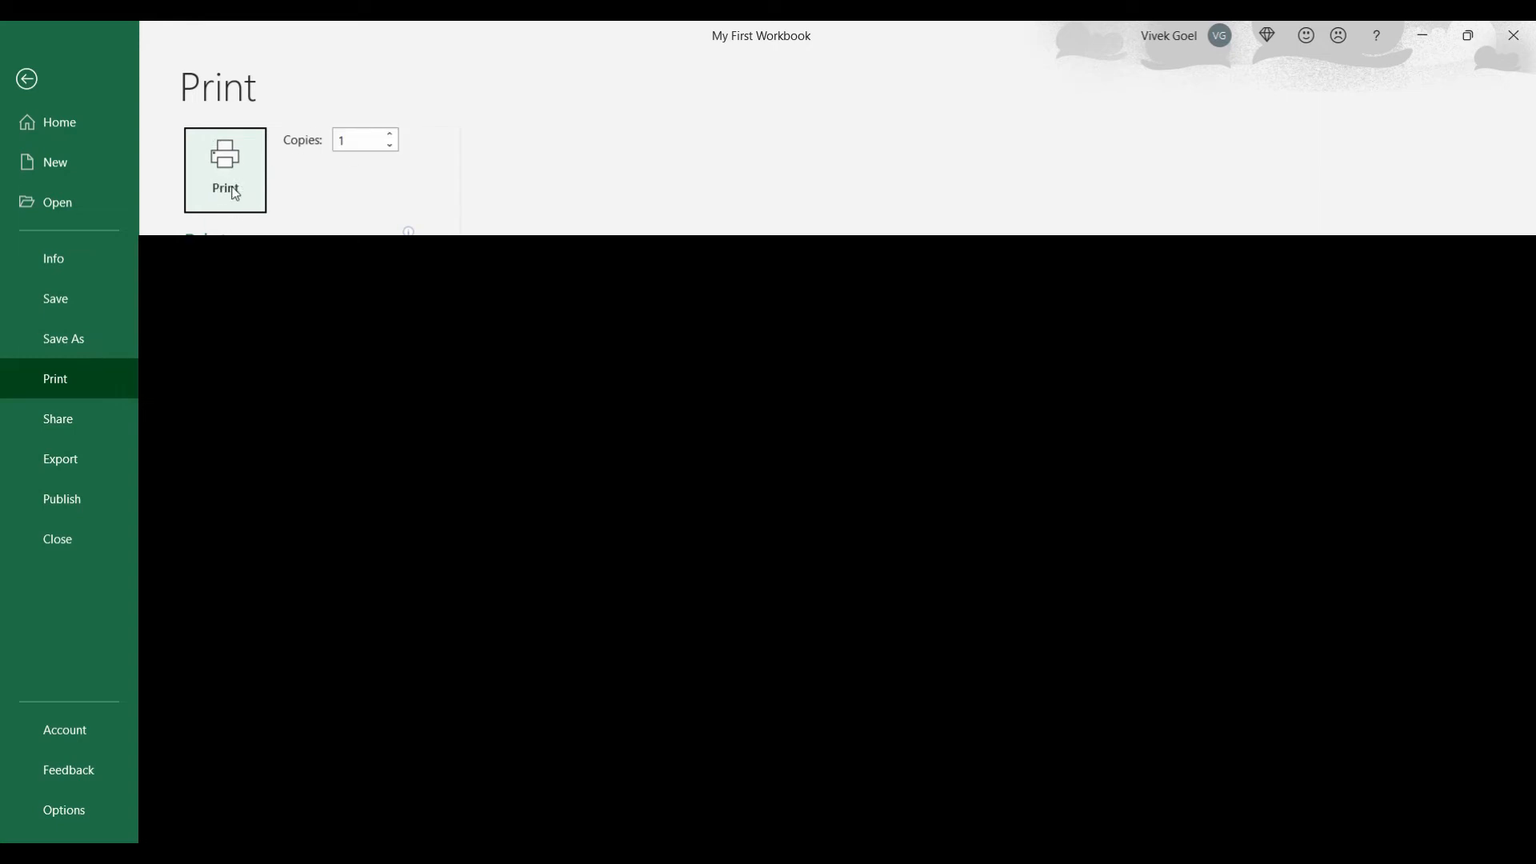
{"action": "left_click", "coordinate": [237, 186]}
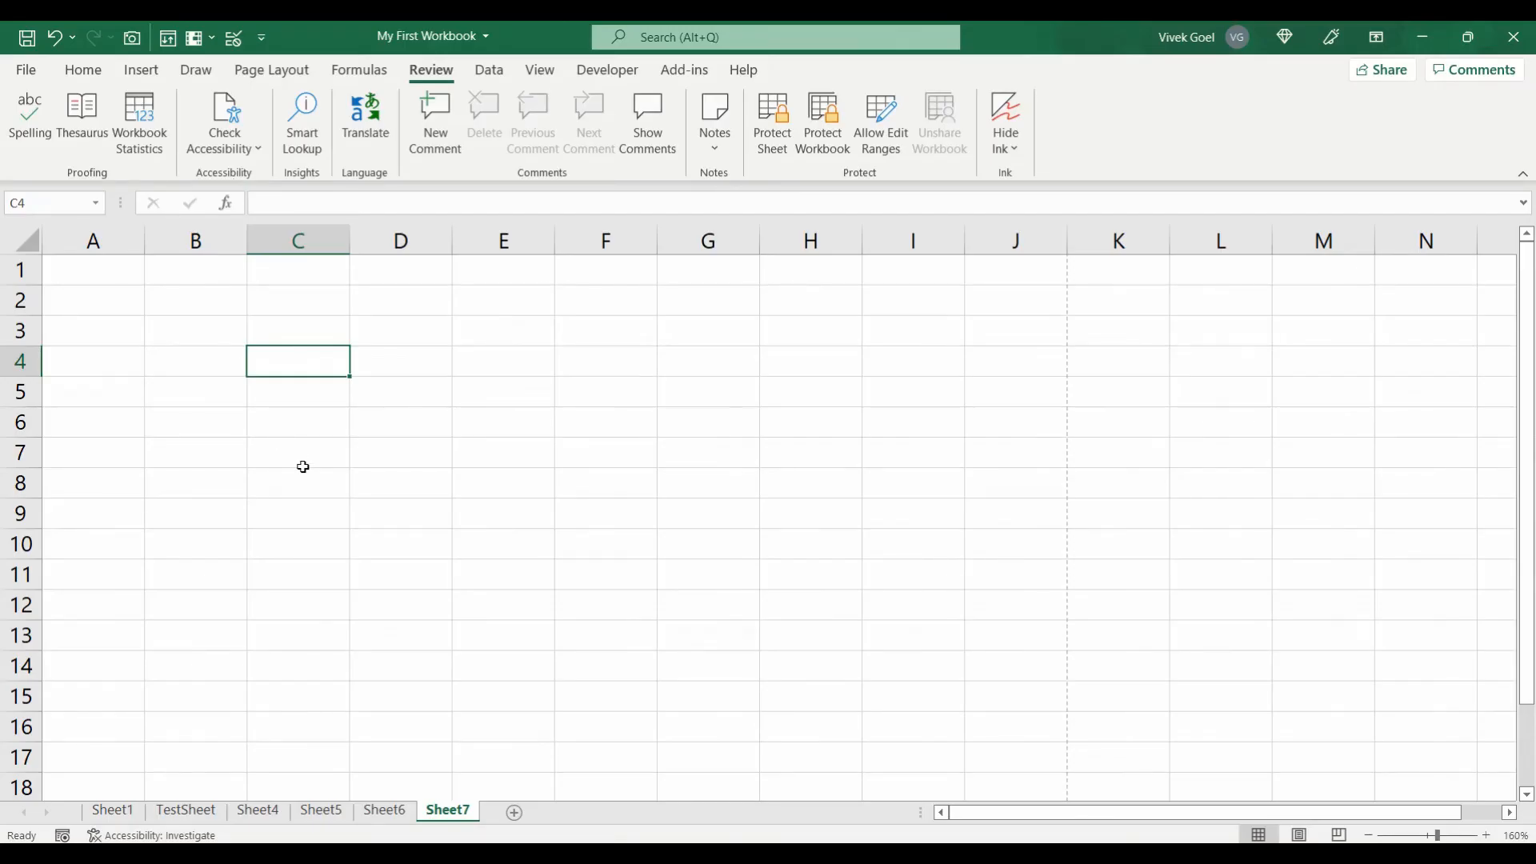
Step: Turn off gridlines on Sheet7
{"action": "left_click", "coordinate": [533, 75]}
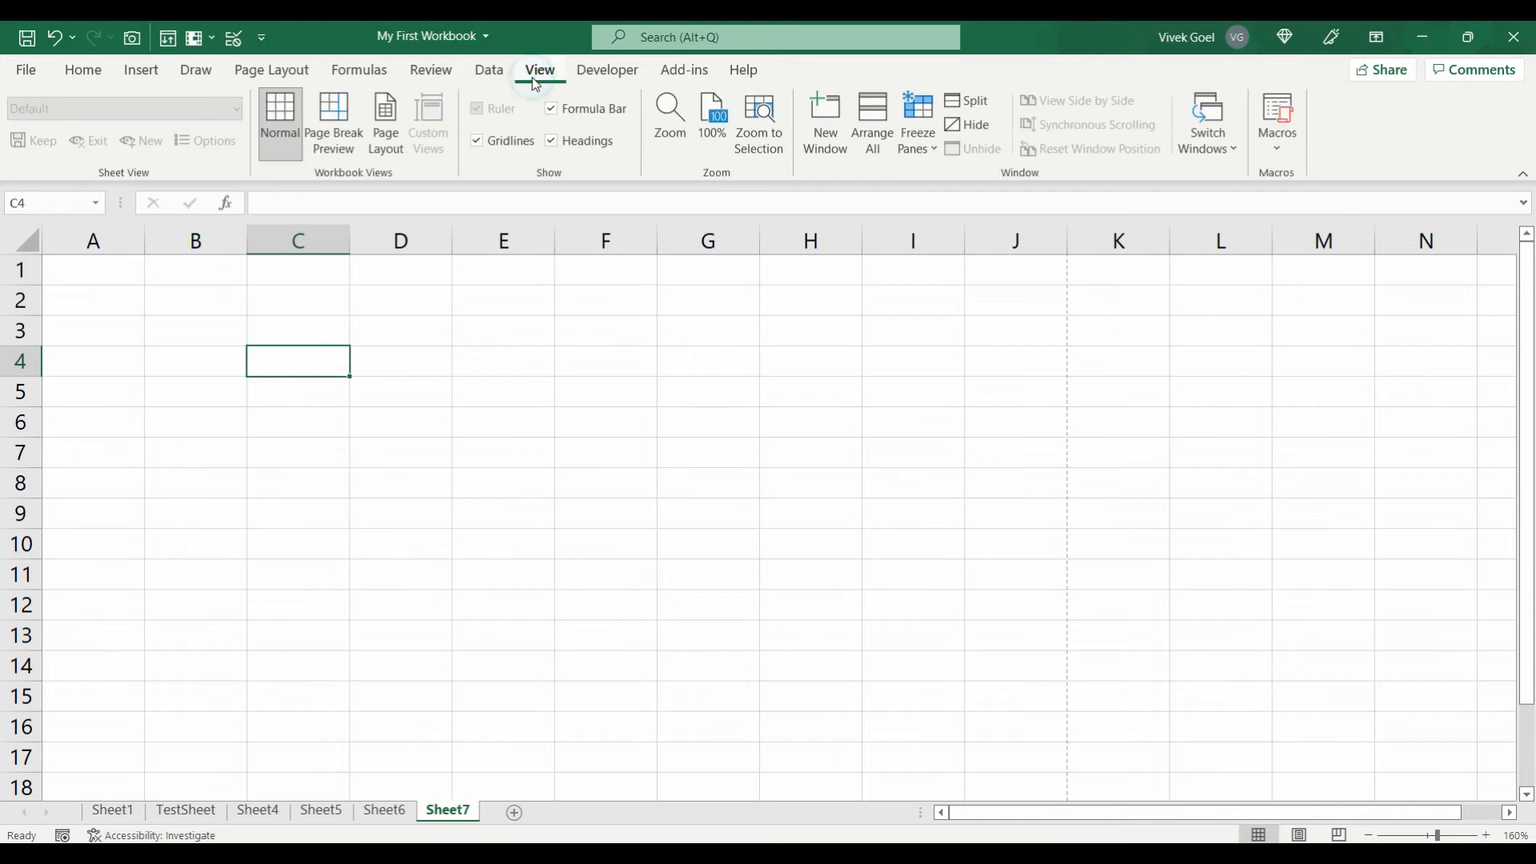
{"action": "left_click", "coordinate": [480, 142]}
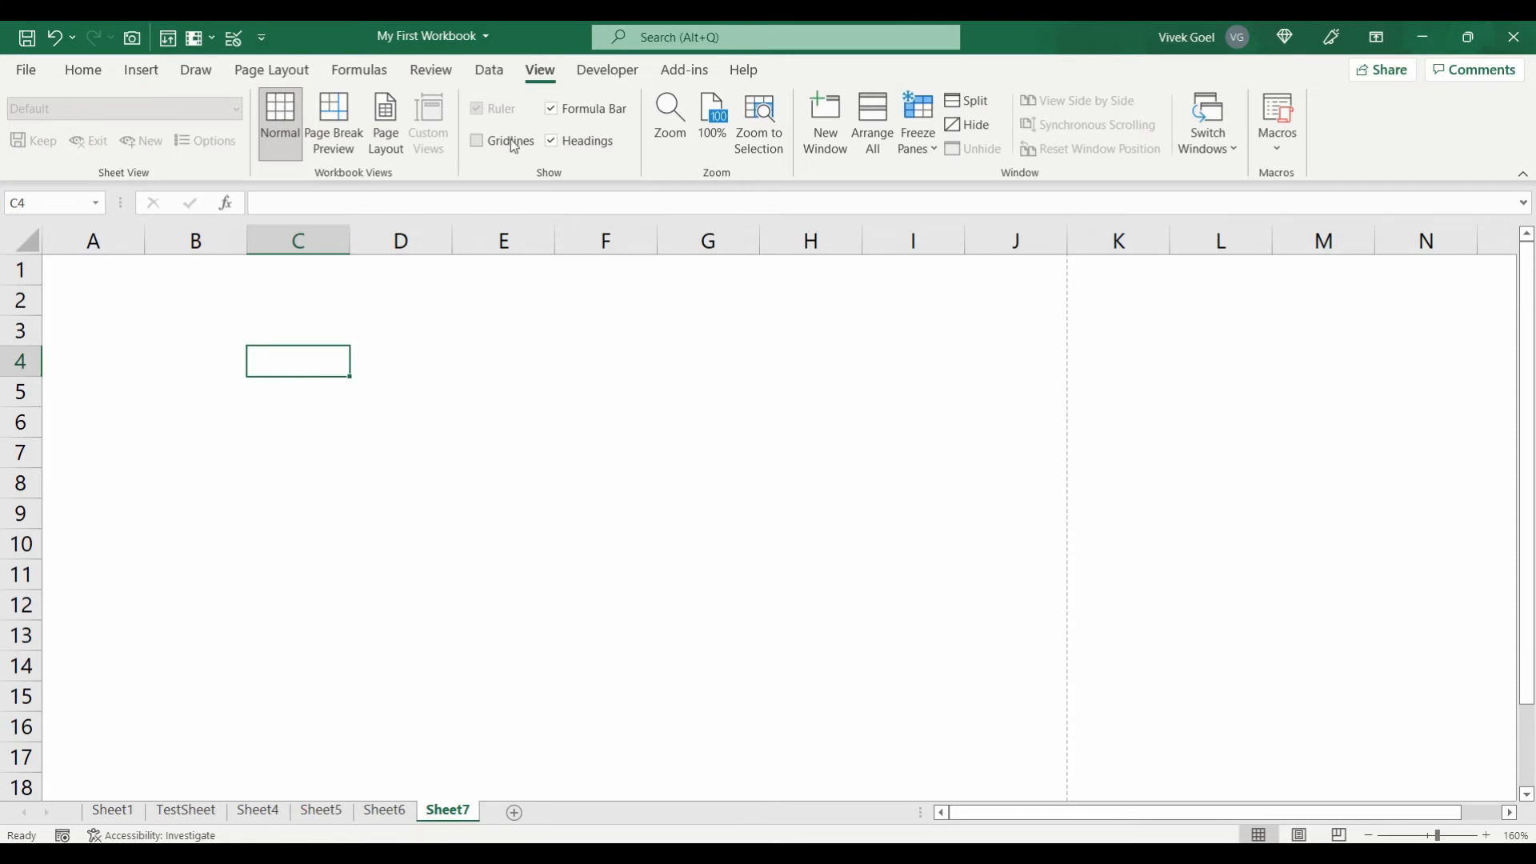
{"action": "left_click", "coordinate": [274, 72]}
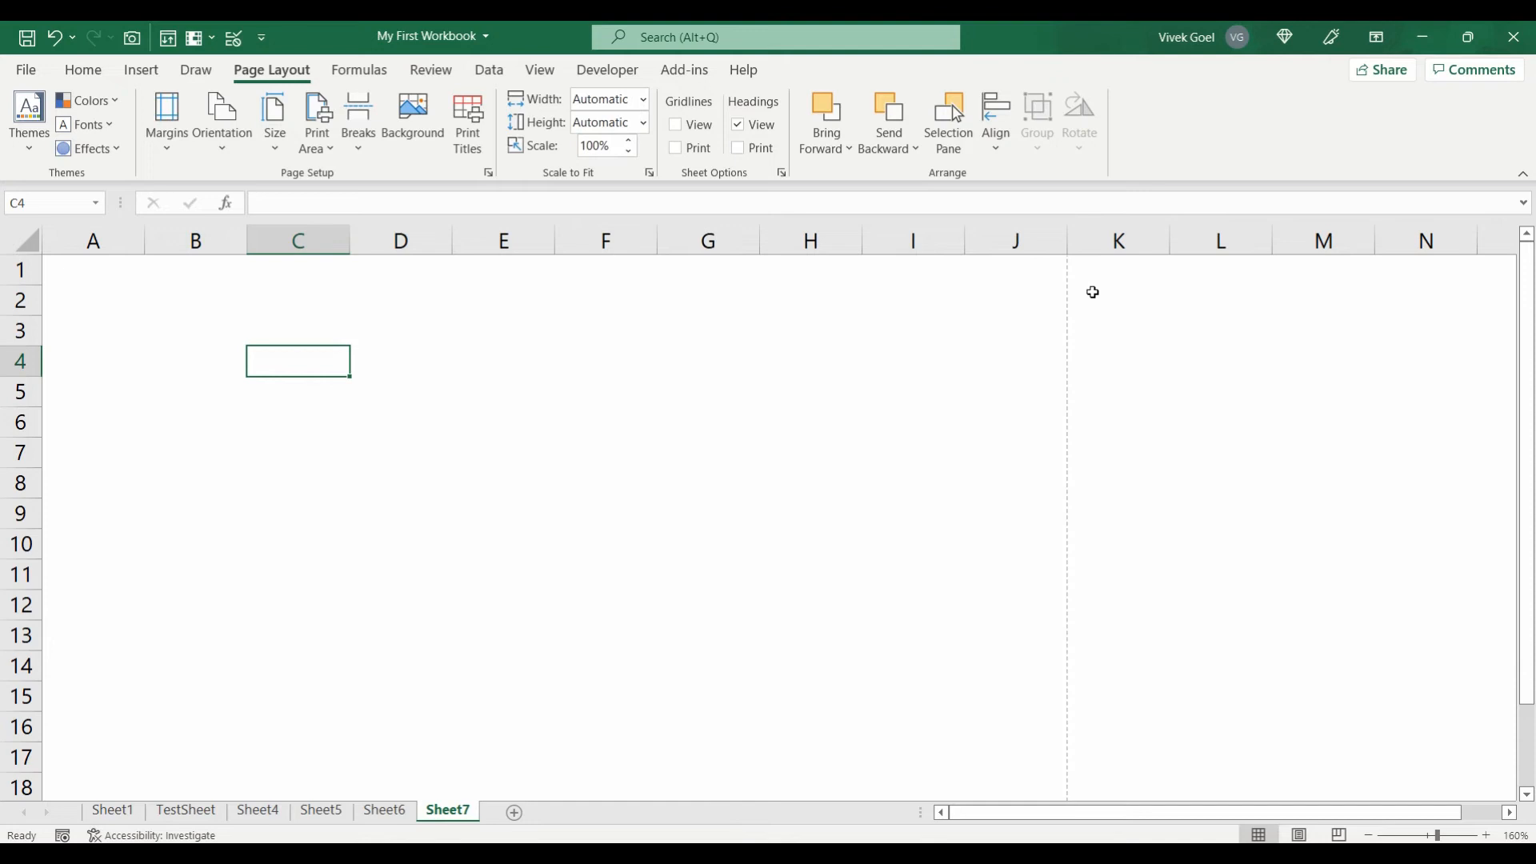
Step: Enter ABC in K1, check it in Page Layout view, then return to Normal view
{"action": "left_click", "coordinate": [1114, 274]}
{"action": "type", "text": "ABC"}
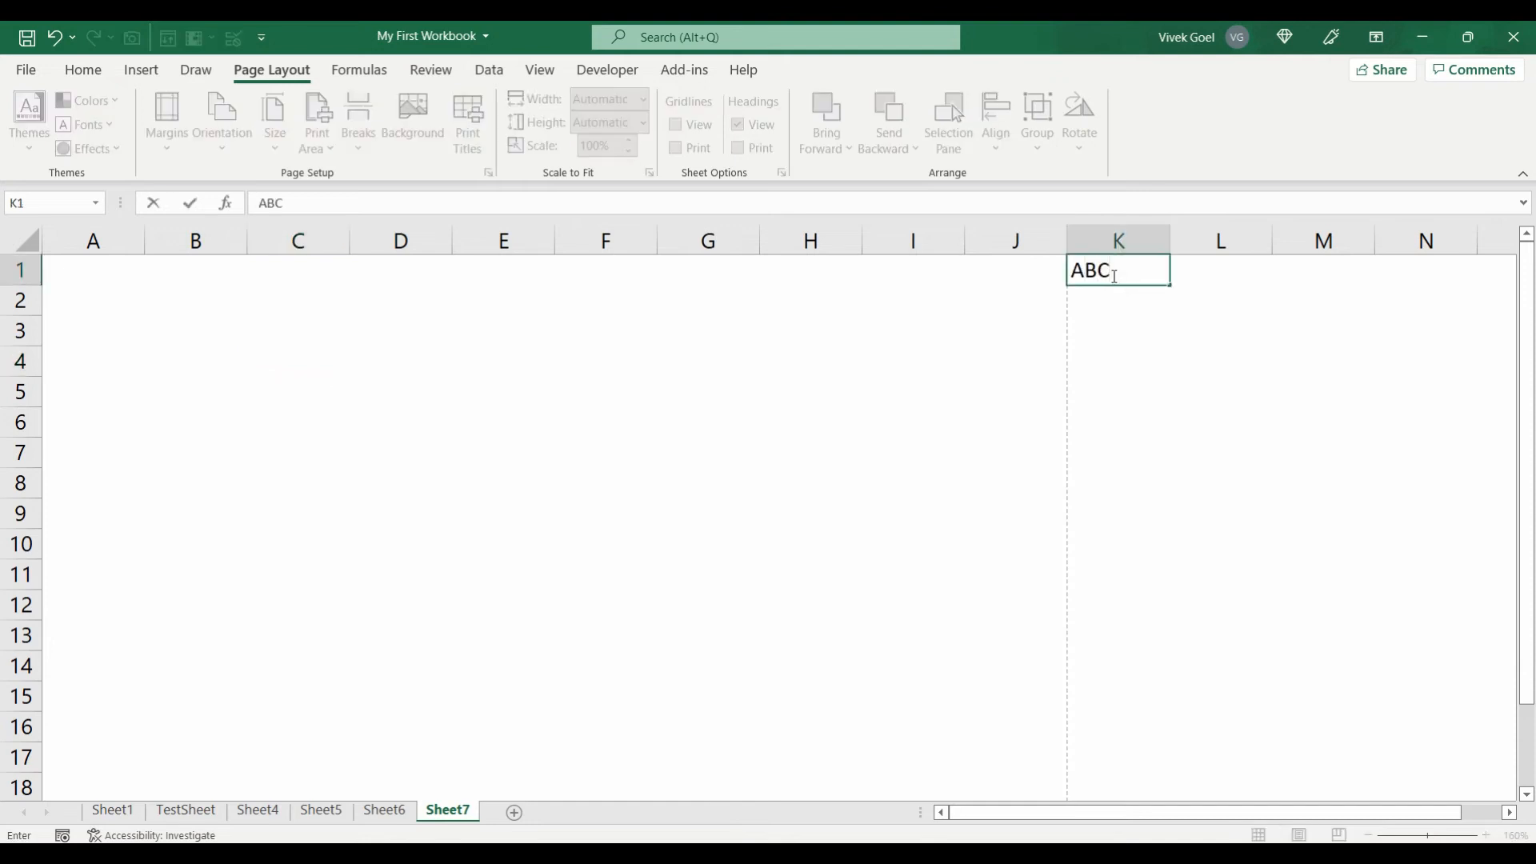
{"action": "key", "text": "Return"}
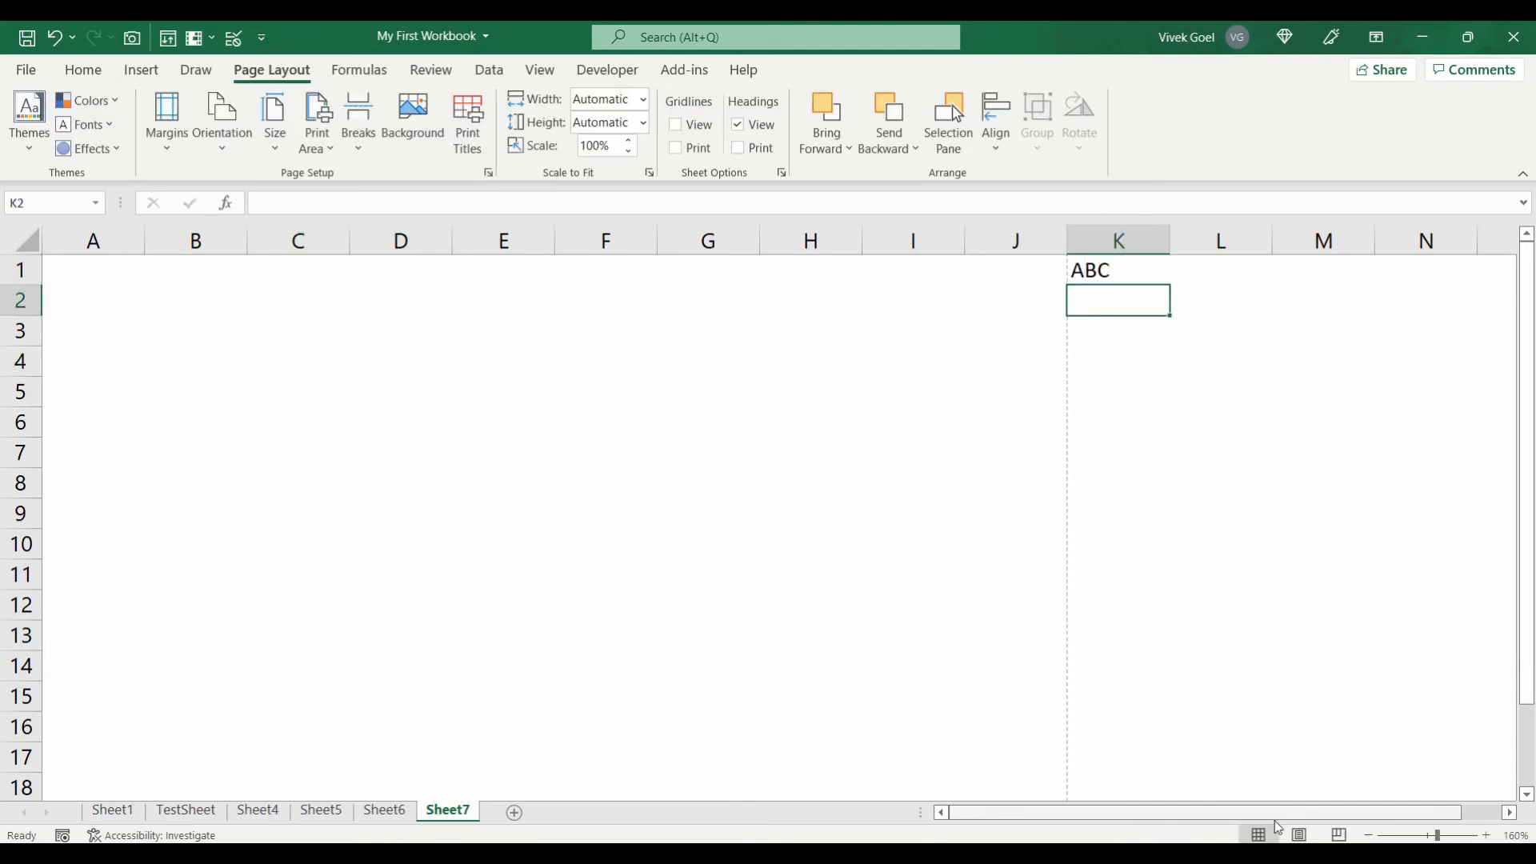
{"action": "left_click", "coordinate": [1297, 834]}
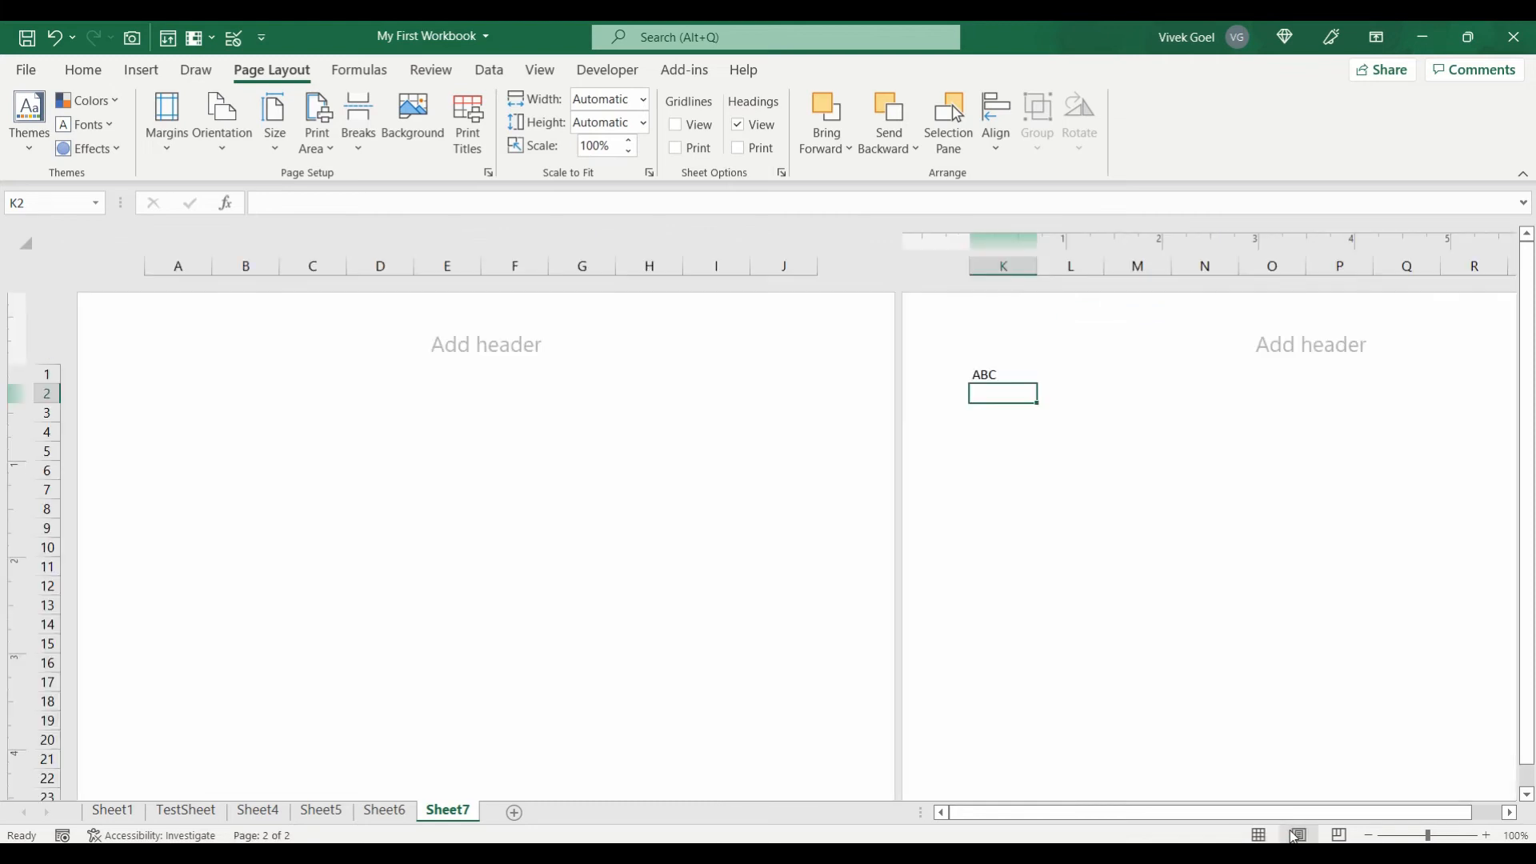
{"action": "left_click", "coordinate": [1258, 834]}
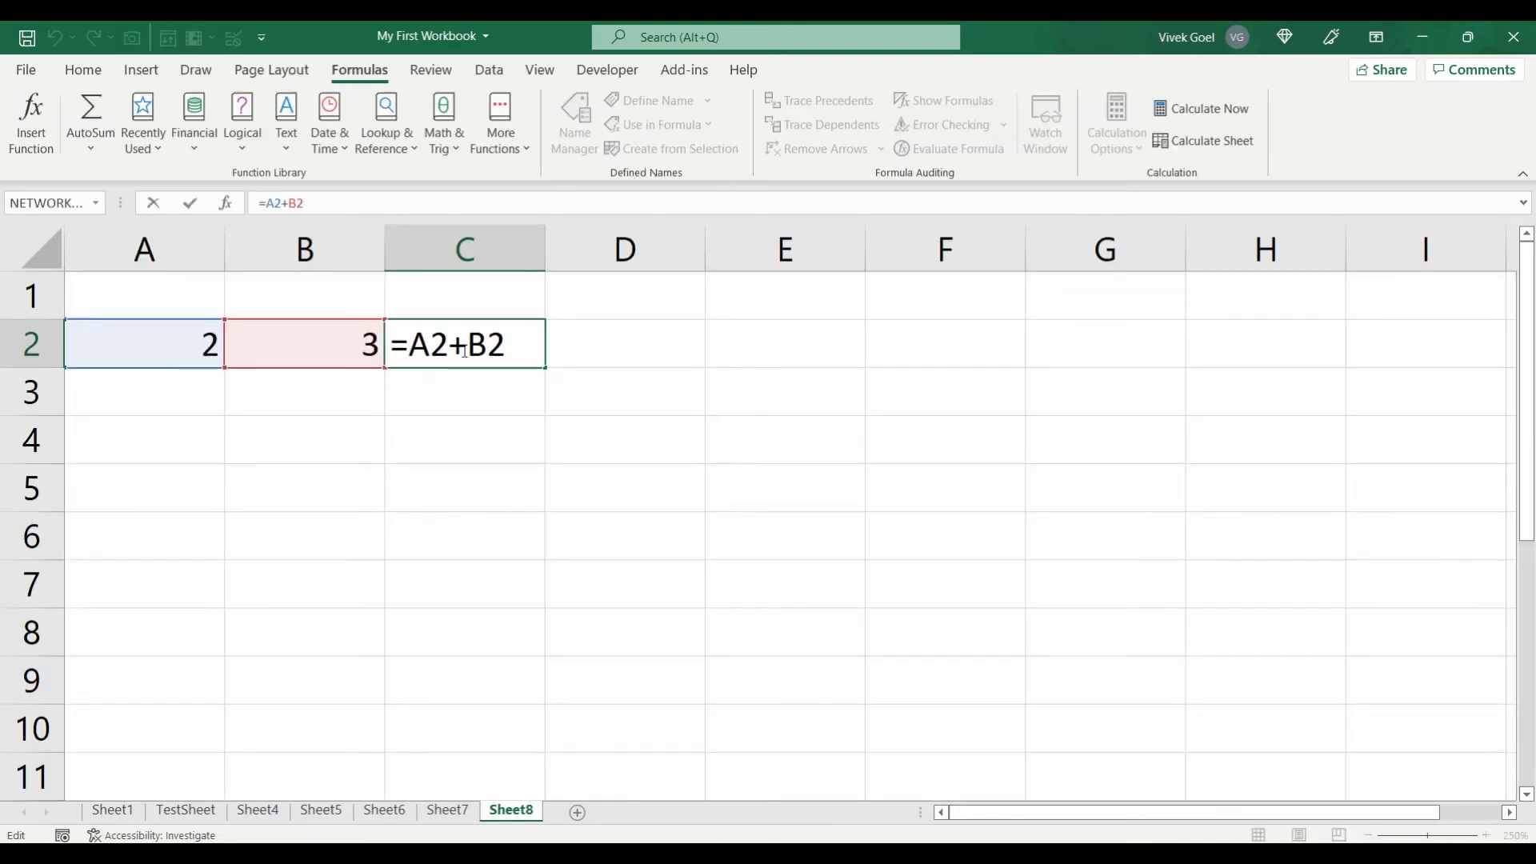
Step: Commit C2's =A2+B2 formula (giving 5), trace its precedents, then remove the arrows
{"action": "key", "text": "ctrl+Return"}
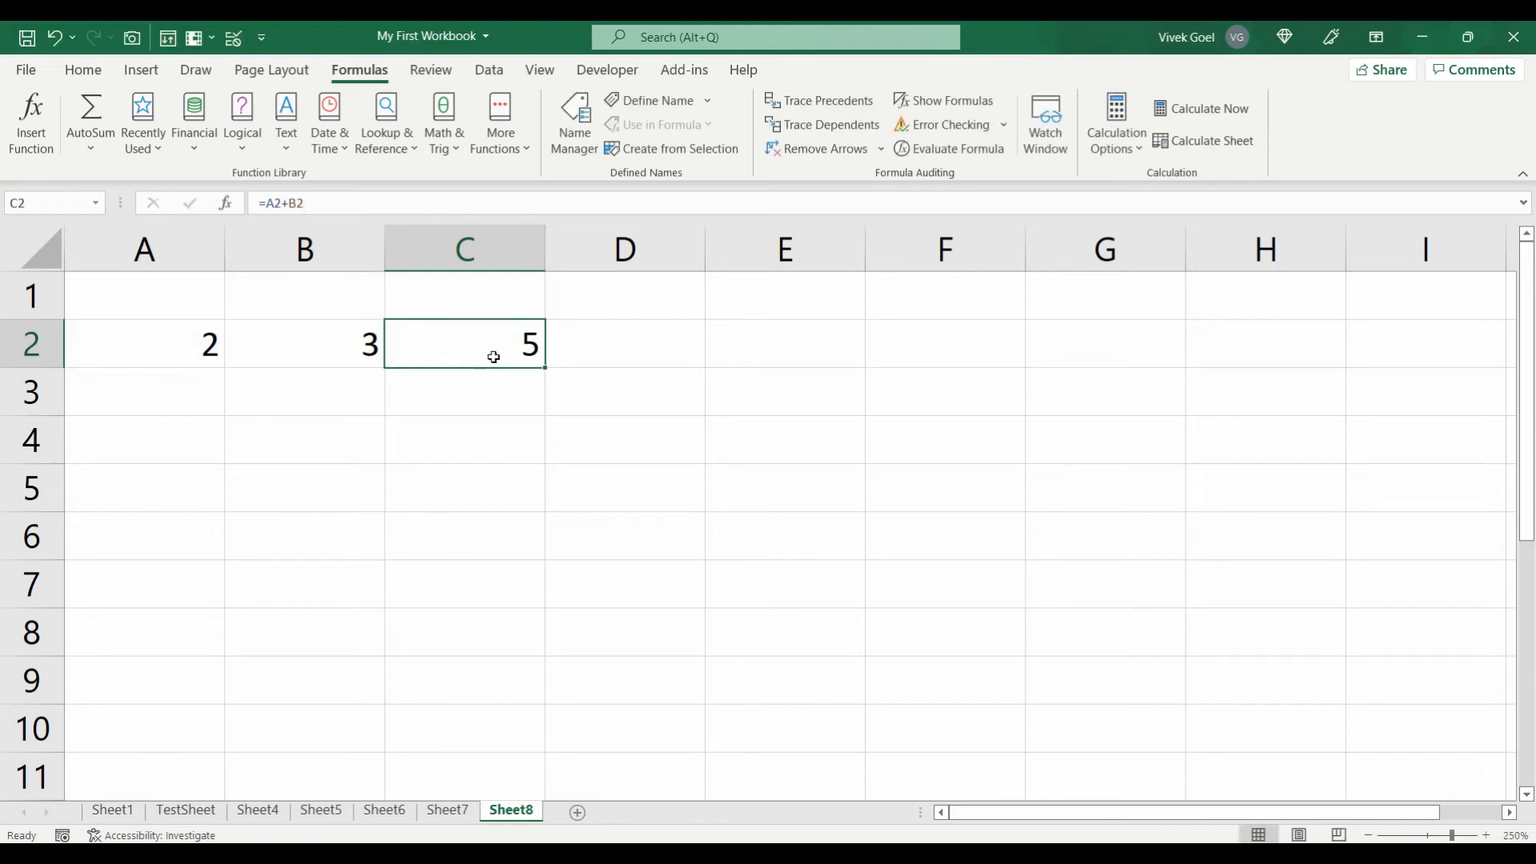
{"action": "left_click", "coordinate": [822, 102]}
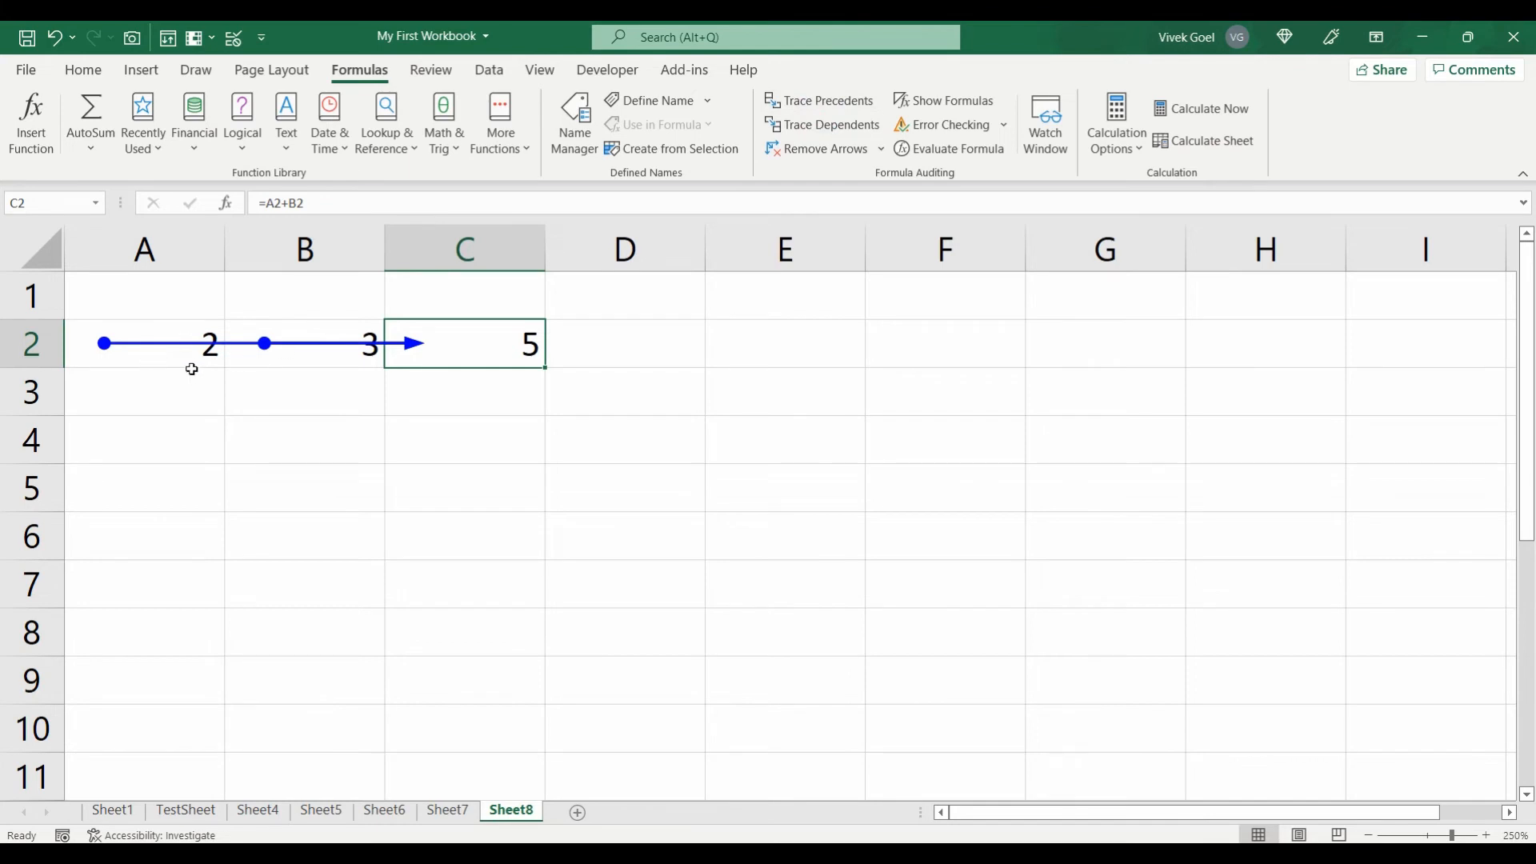
{"action": "left_click", "coordinate": [813, 148]}
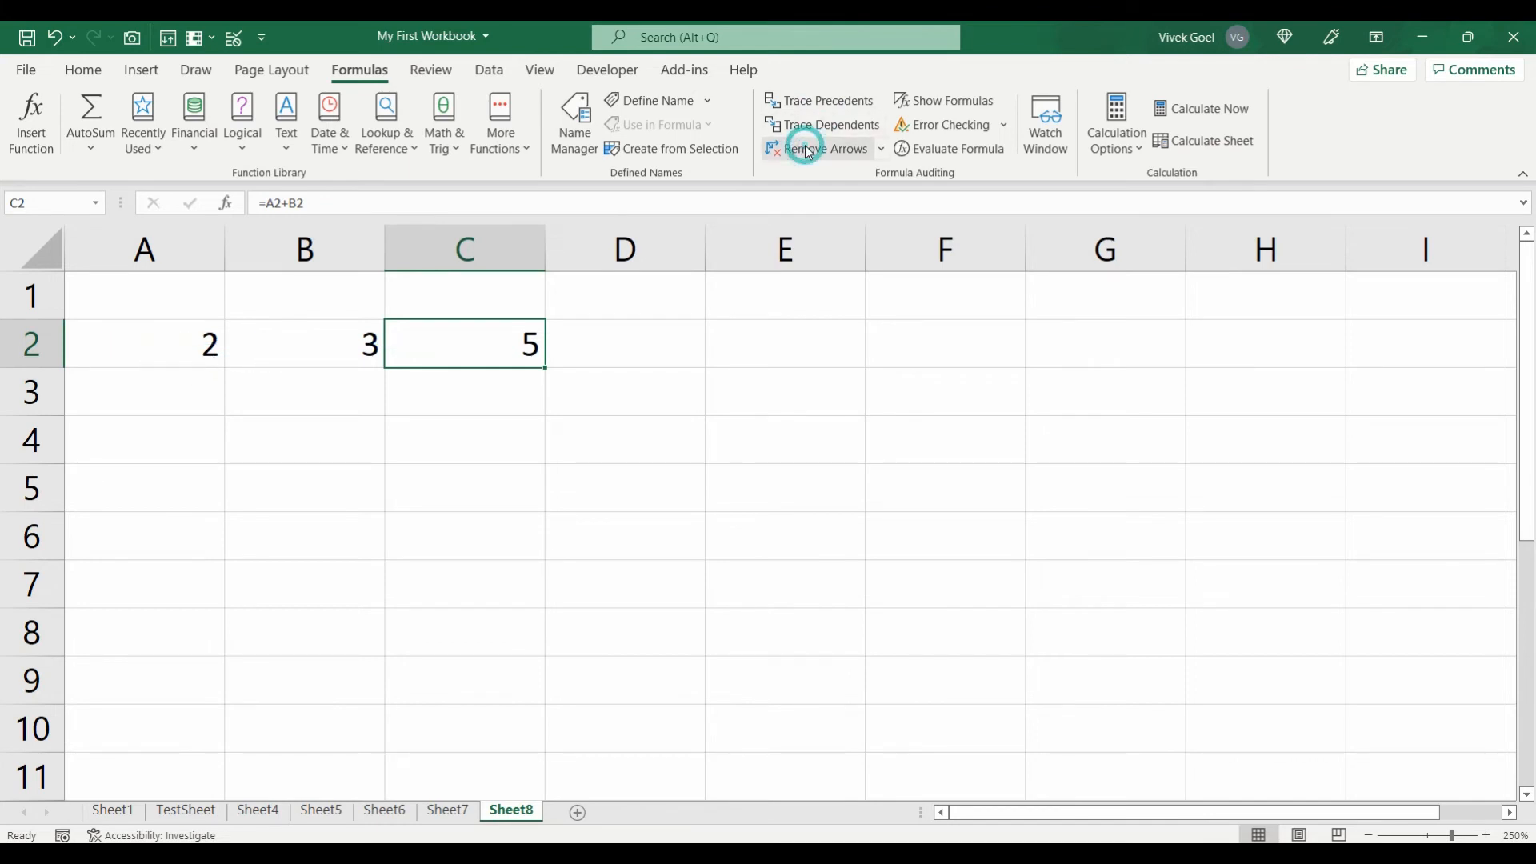
Step: Trace A2's dependents to C2 and add a new blank Sheet9
{"action": "left_click", "coordinate": [193, 347]}
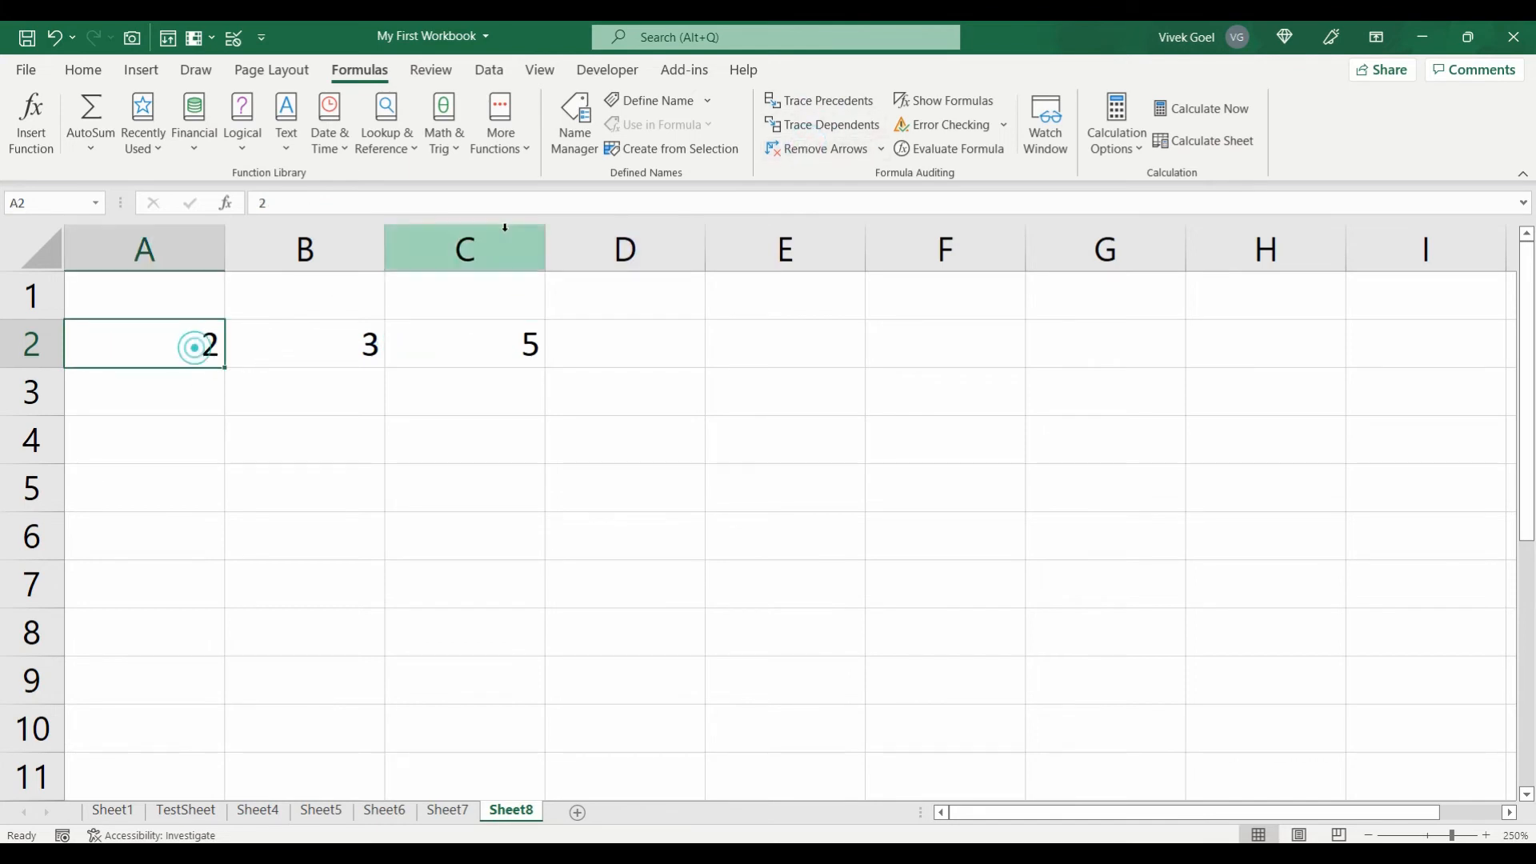
{"action": "left_click", "coordinate": [802, 125]}
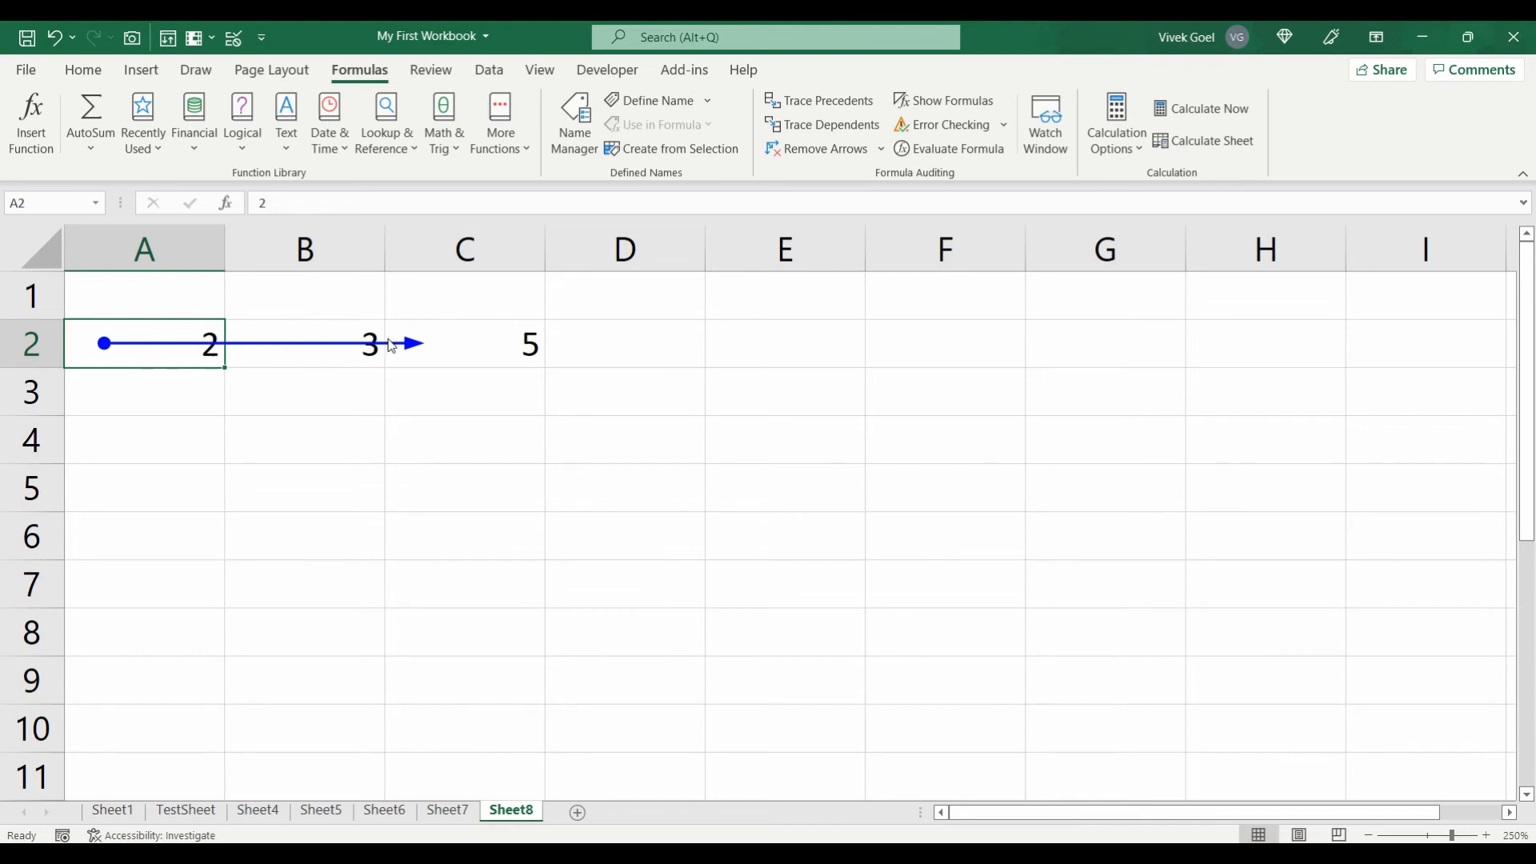
{"action": "left_click", "coordinate": [577, 812]}
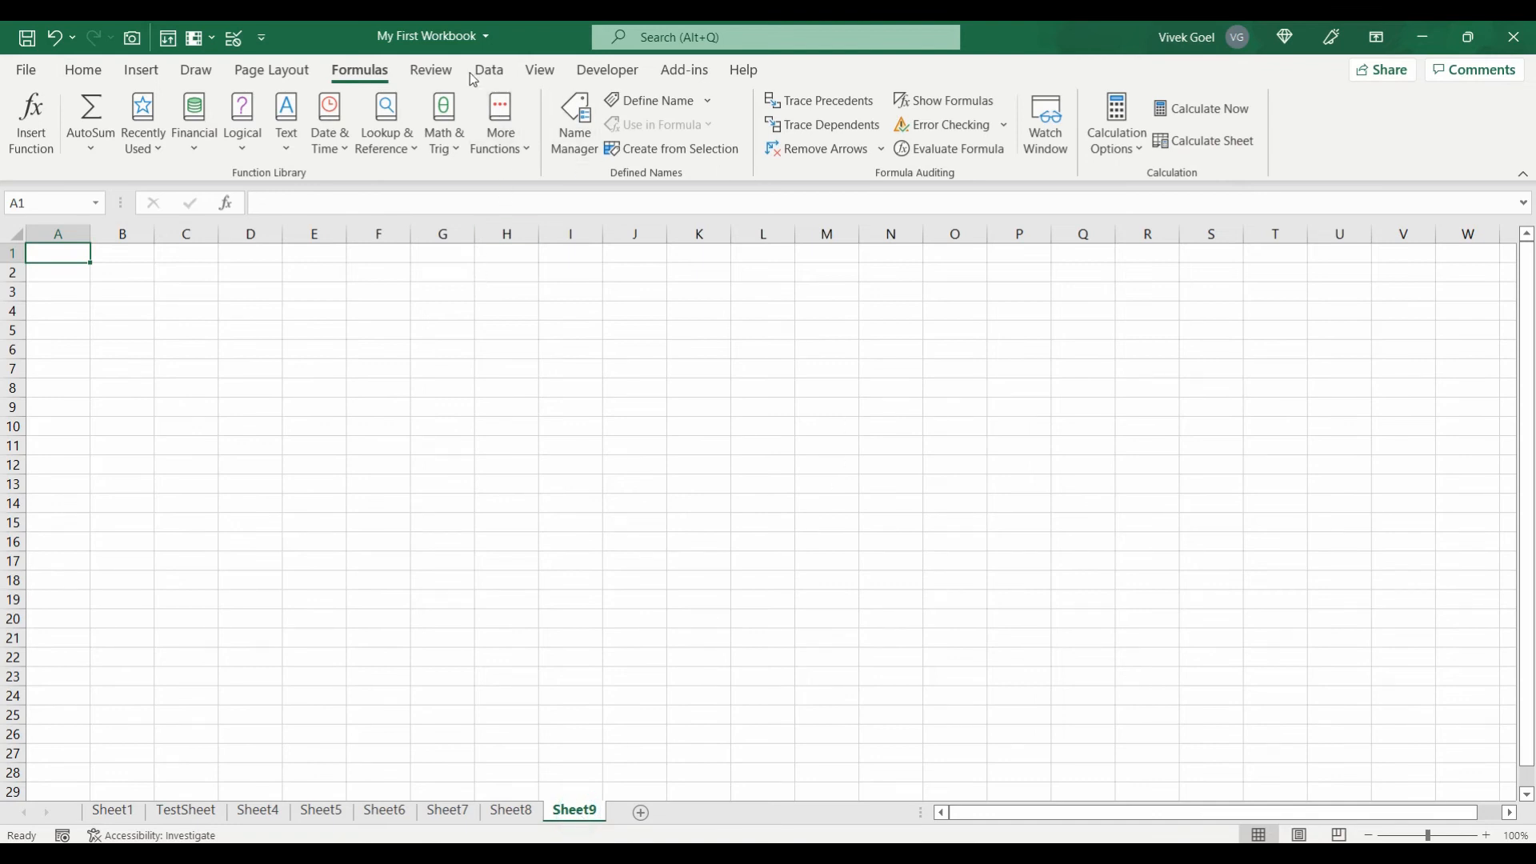
Step: Encrypt My First Workbook via Info > Protect Workbook > Encrypt with Password, entering the password twice
{"action": "left_click", "coordinate": [436, 70]}
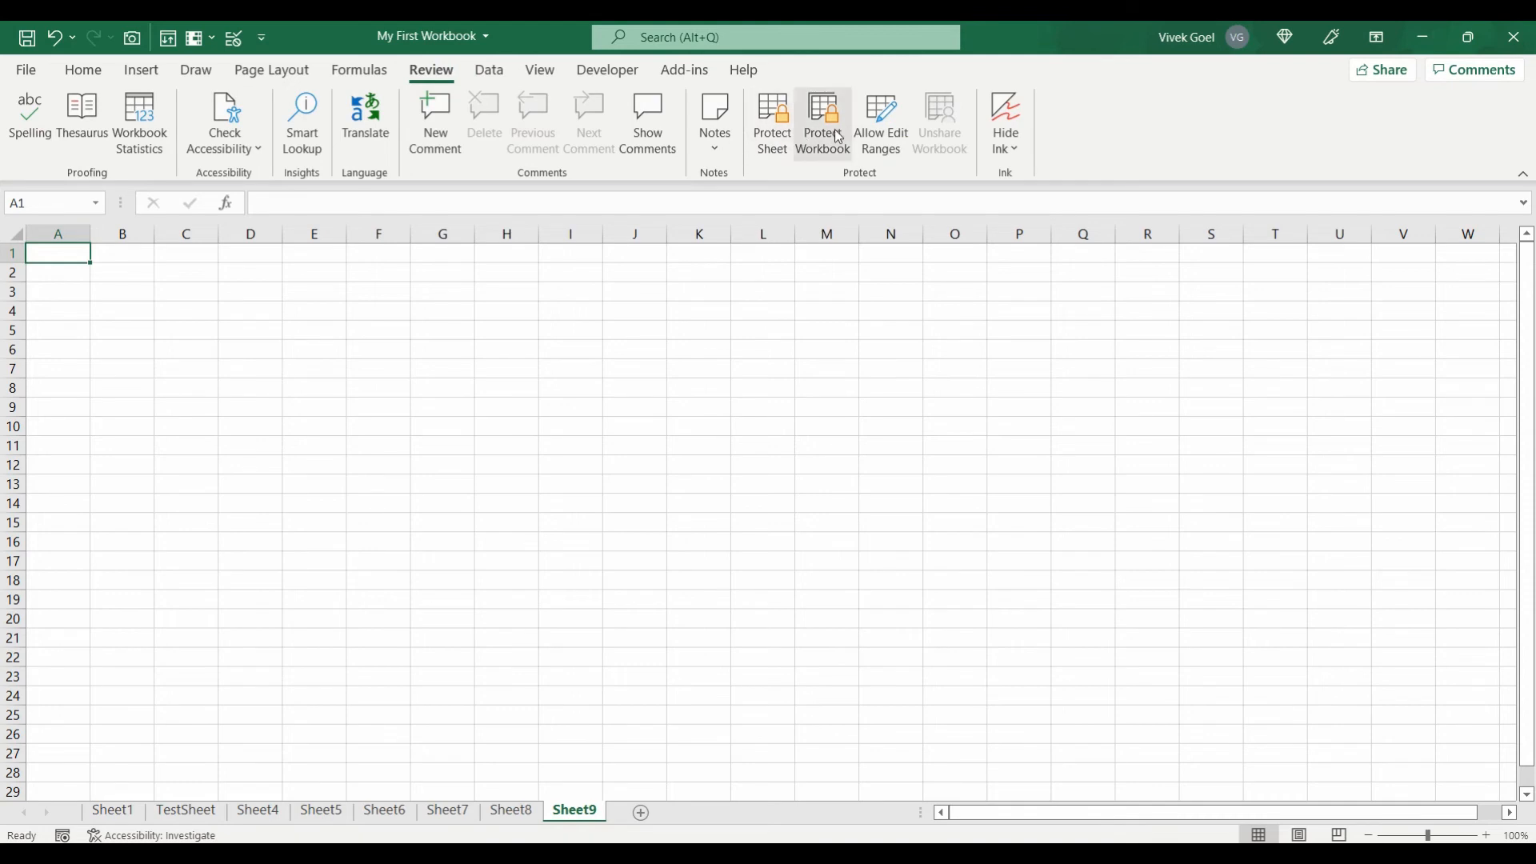
{"action": "left_click", "coordinate": [28, 72]}
{"action": "left_click", "coordinate": [64, 257]}
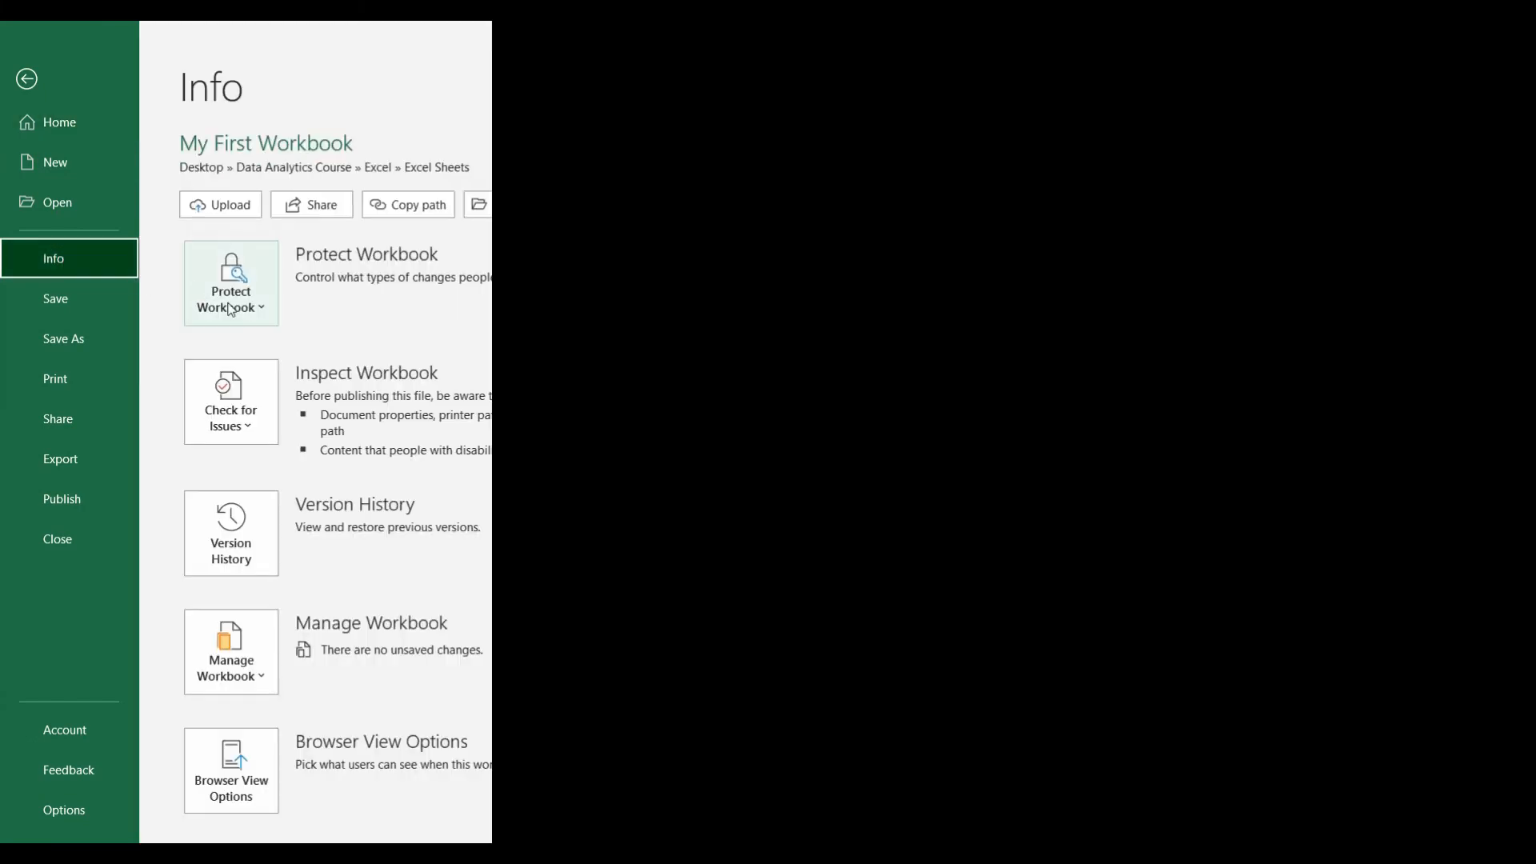
{"action": "left_click", "coordinate": [230, 304]}
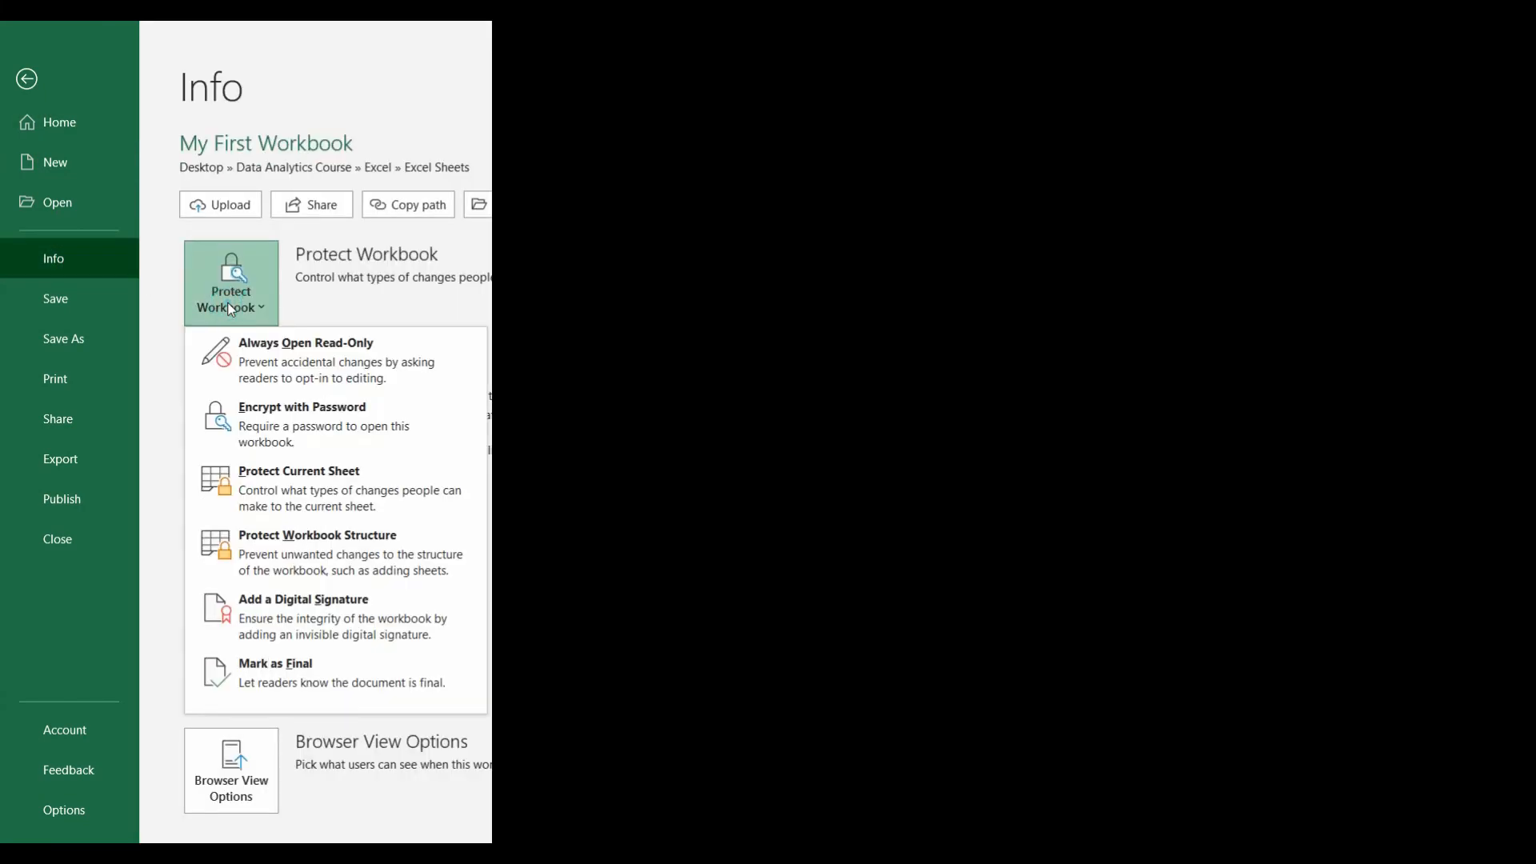
{"action": "left_click", "coordinate": [285, 441]}
{"action": "type", "text": "123"}
{"action": "left_click", "coordinate": [813, 508]}
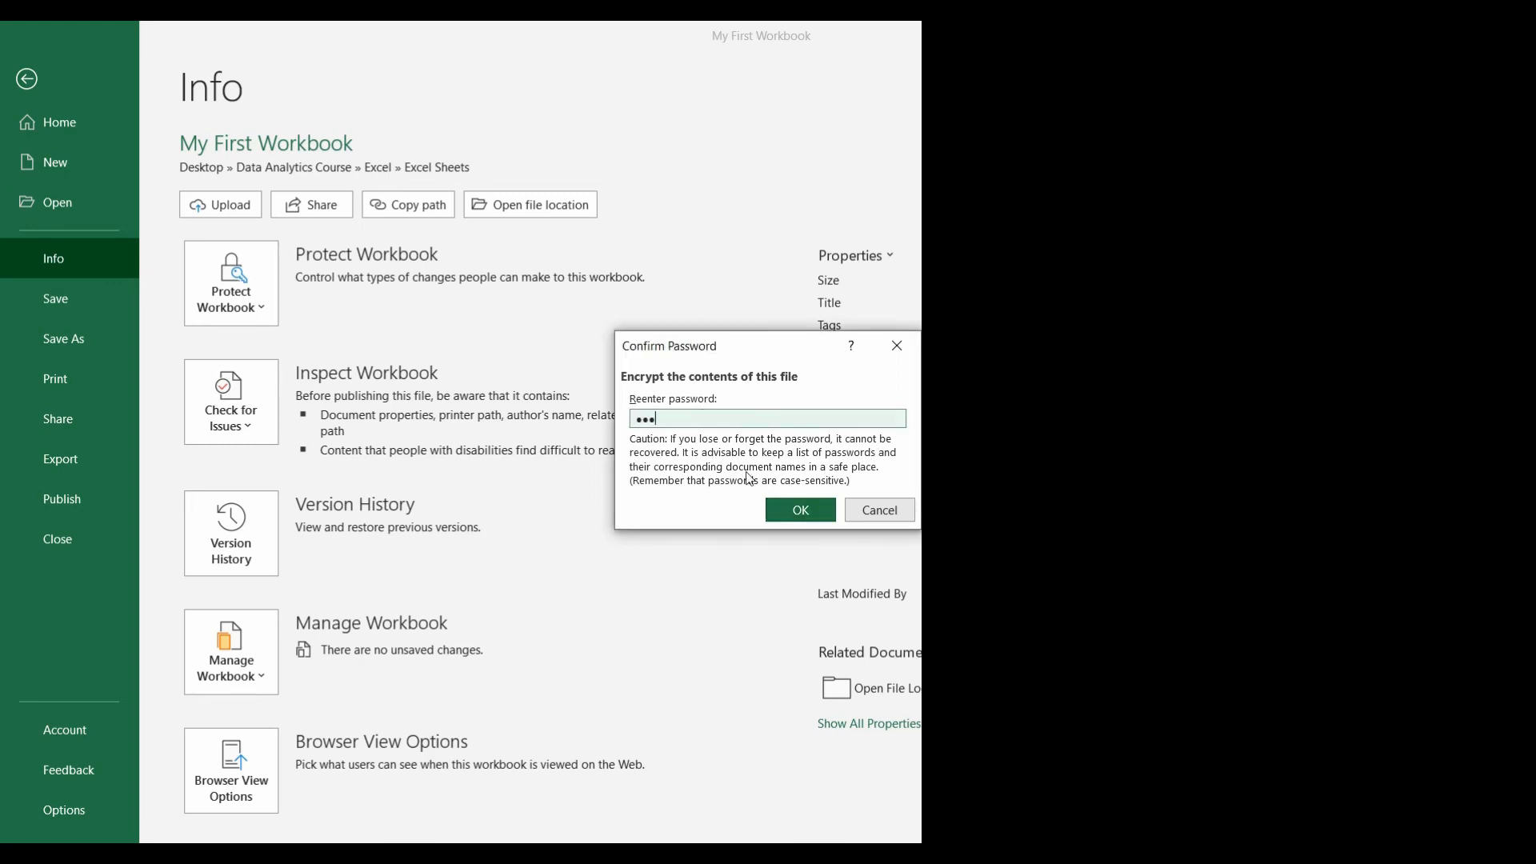
{"action": "left_click", "coordinate": [802, 512]}
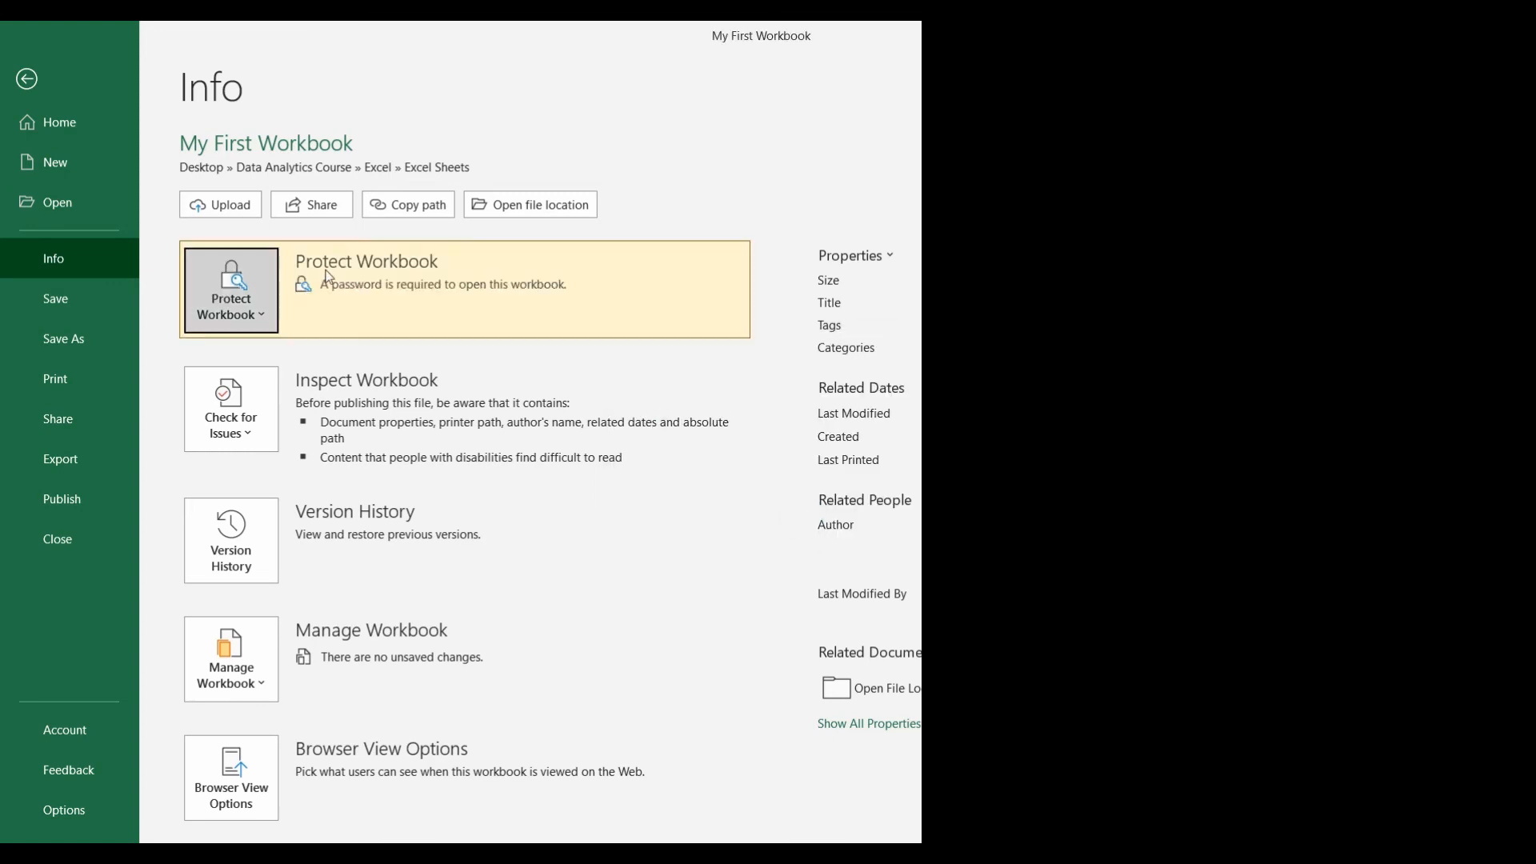
Step: Return to Sheet9 and select the Id cells A2:A9 with the Data tools showing
{"action": "left_click", "coordinate": [22, 88]}
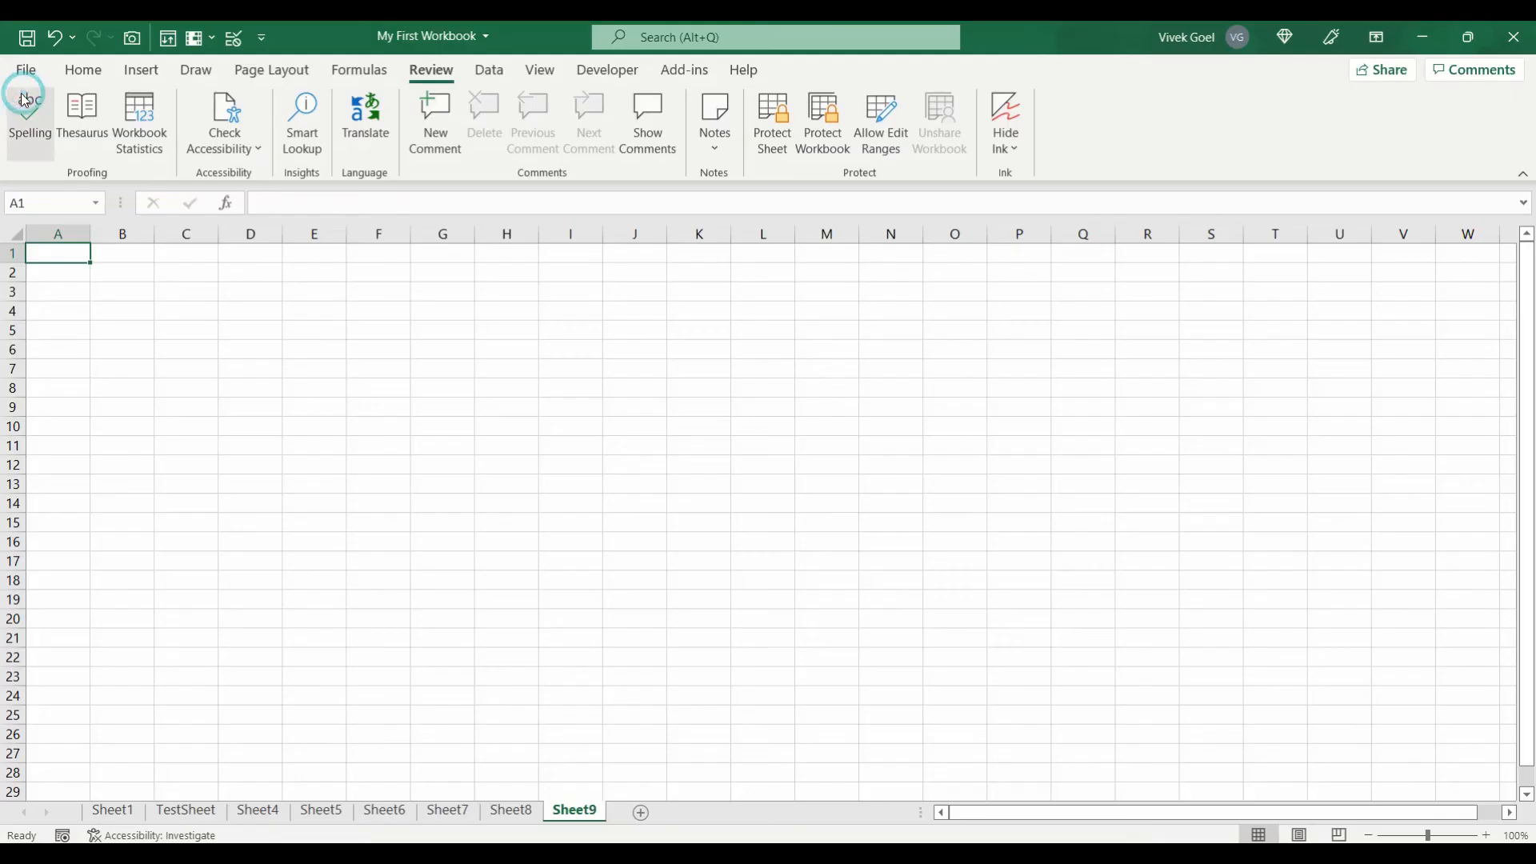
{"action": "left_click_drag", "start_coordinate": [161, 328], "coordinate": [166, 445]}
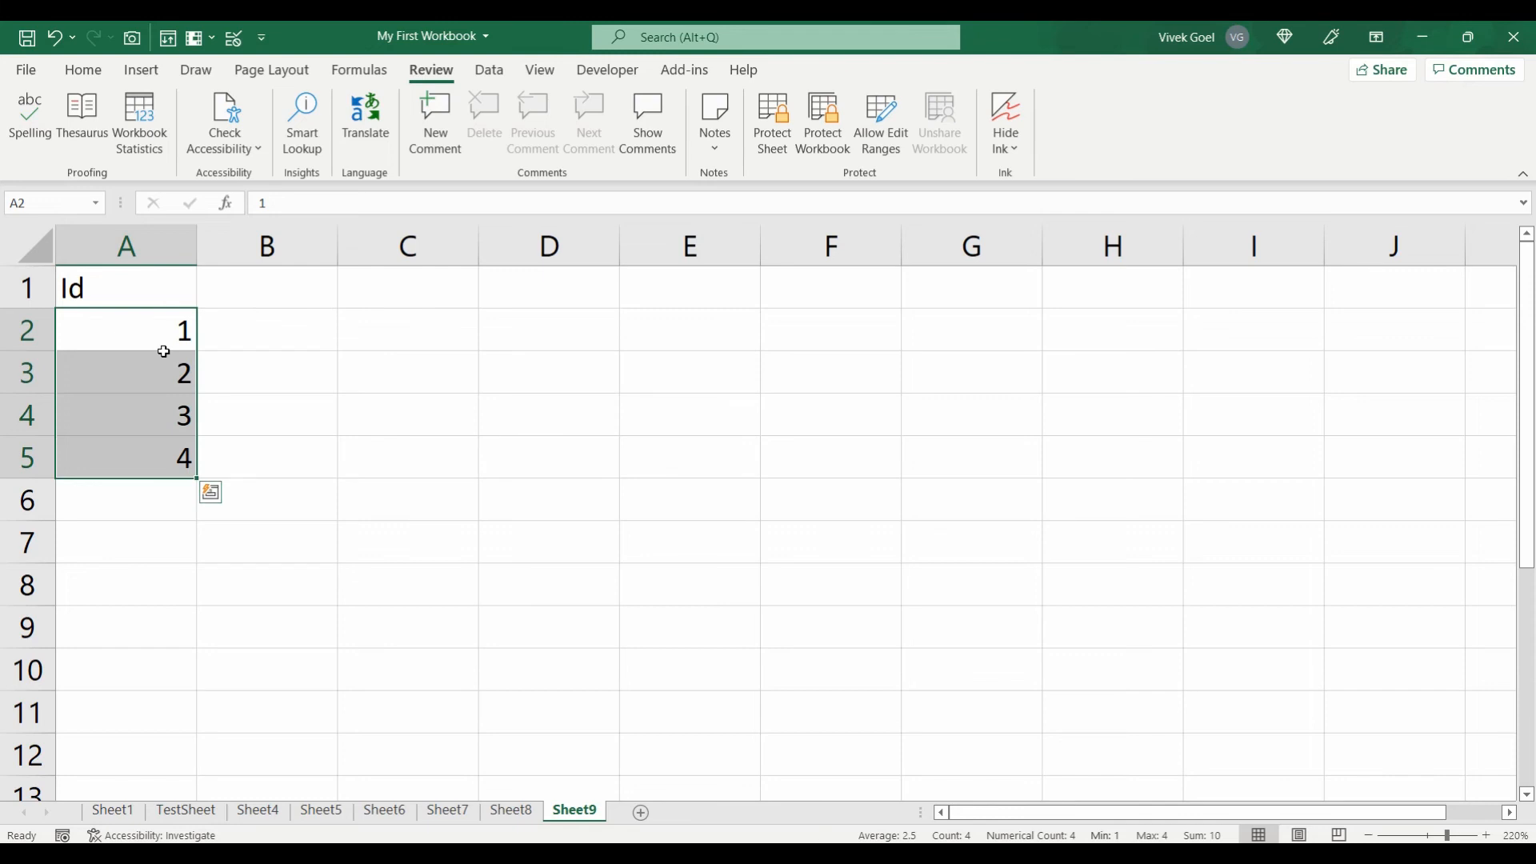
{"action": "key", "text": "shift+Down"}
{"action": "key", "text": "shift+Down"}
{"action": "key", "text": "shift+Down"}
{"action": "key", "text": "shift+Down"}
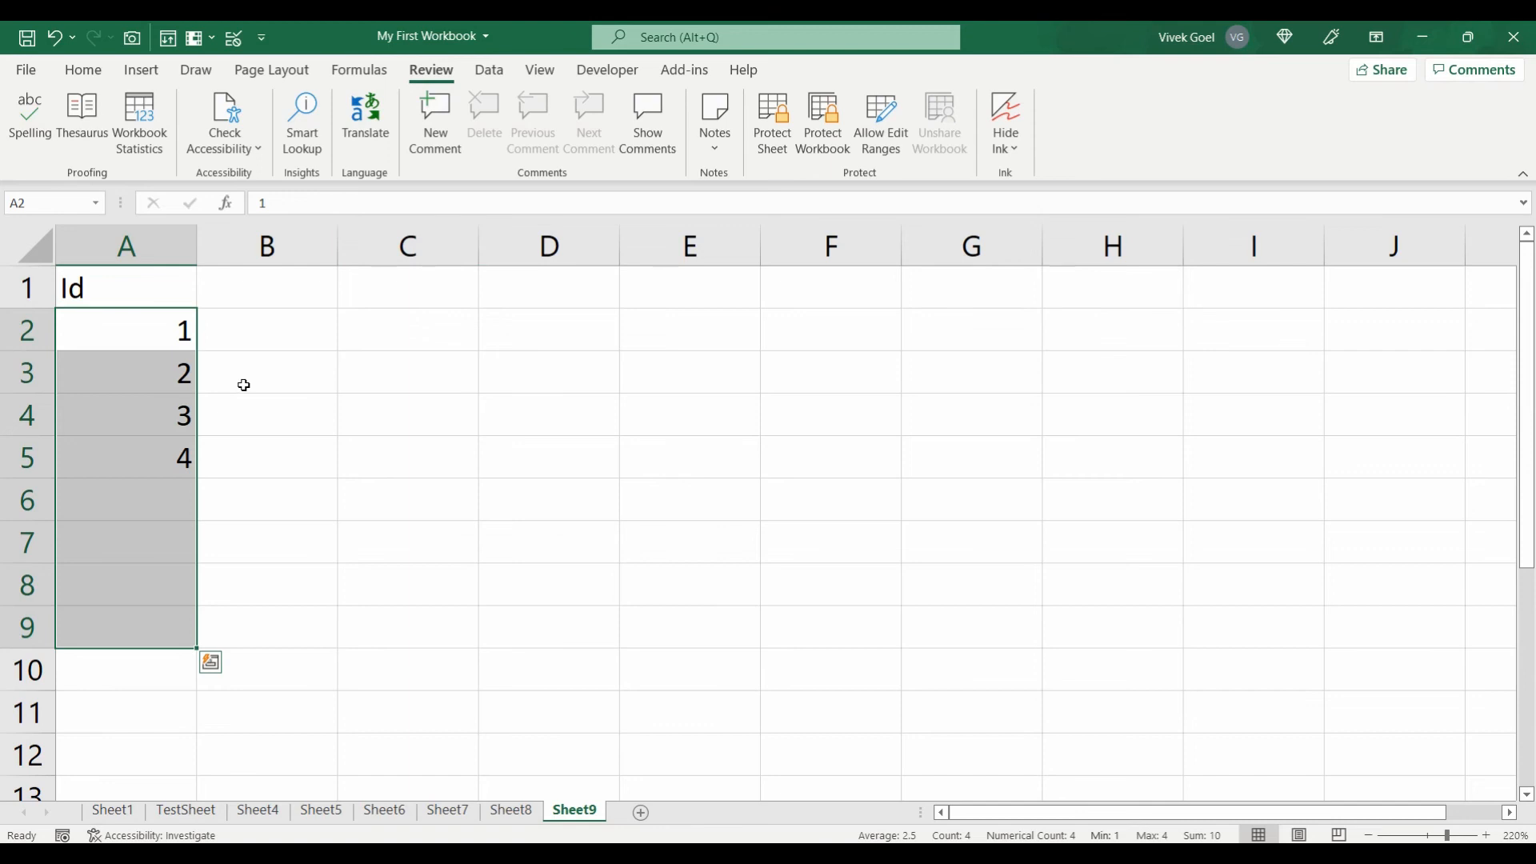
{"action": "left_click", "coordinate": [493, 74]}
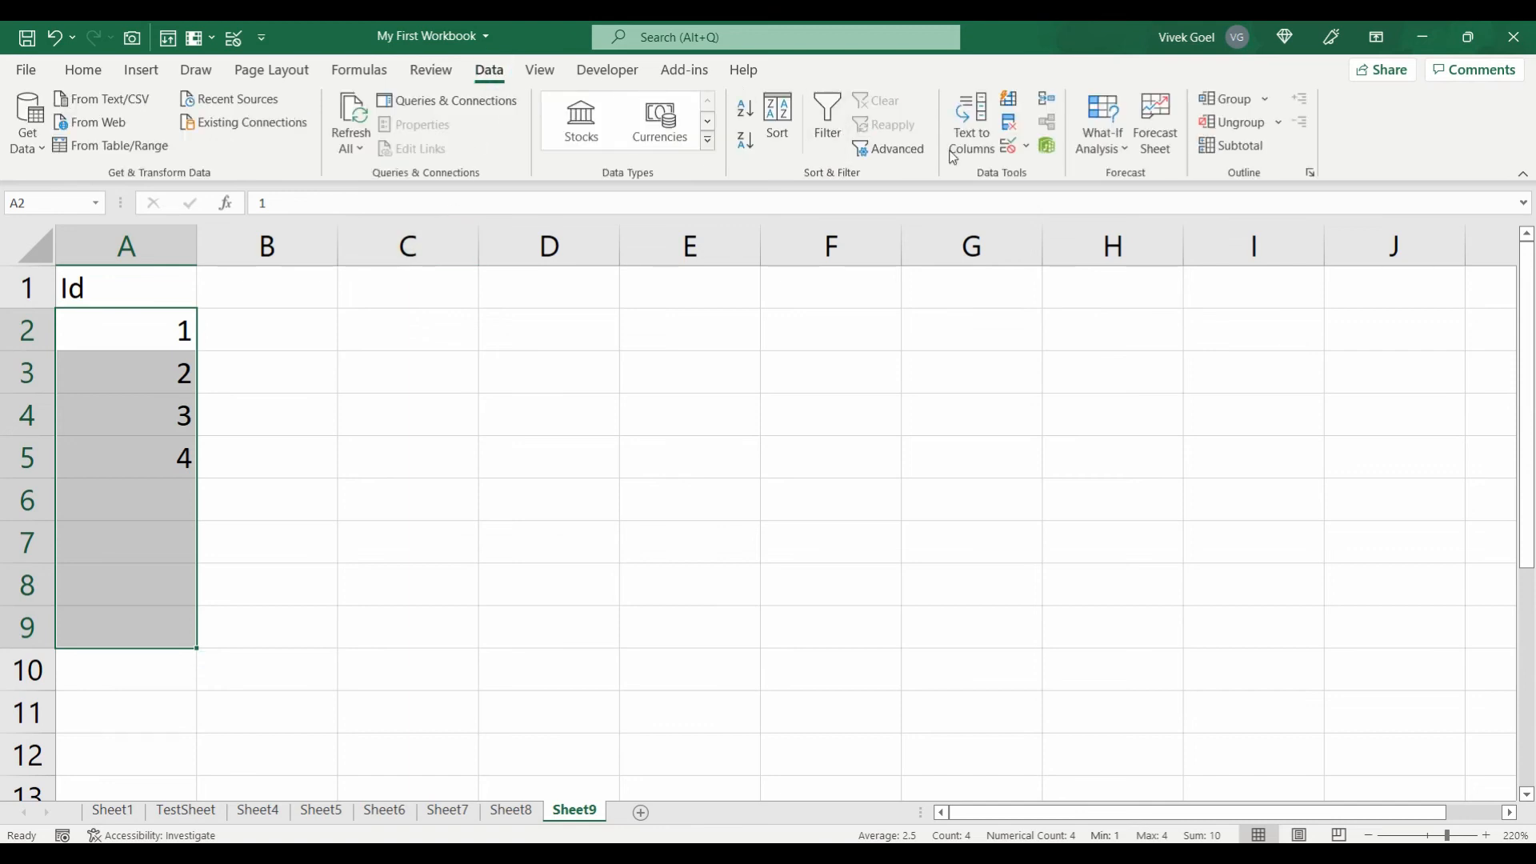
Step: Add a Data Validation rule allowing only whole numbers greater than 0
{"action": "left_click", "coordinate": [1008, 146]}
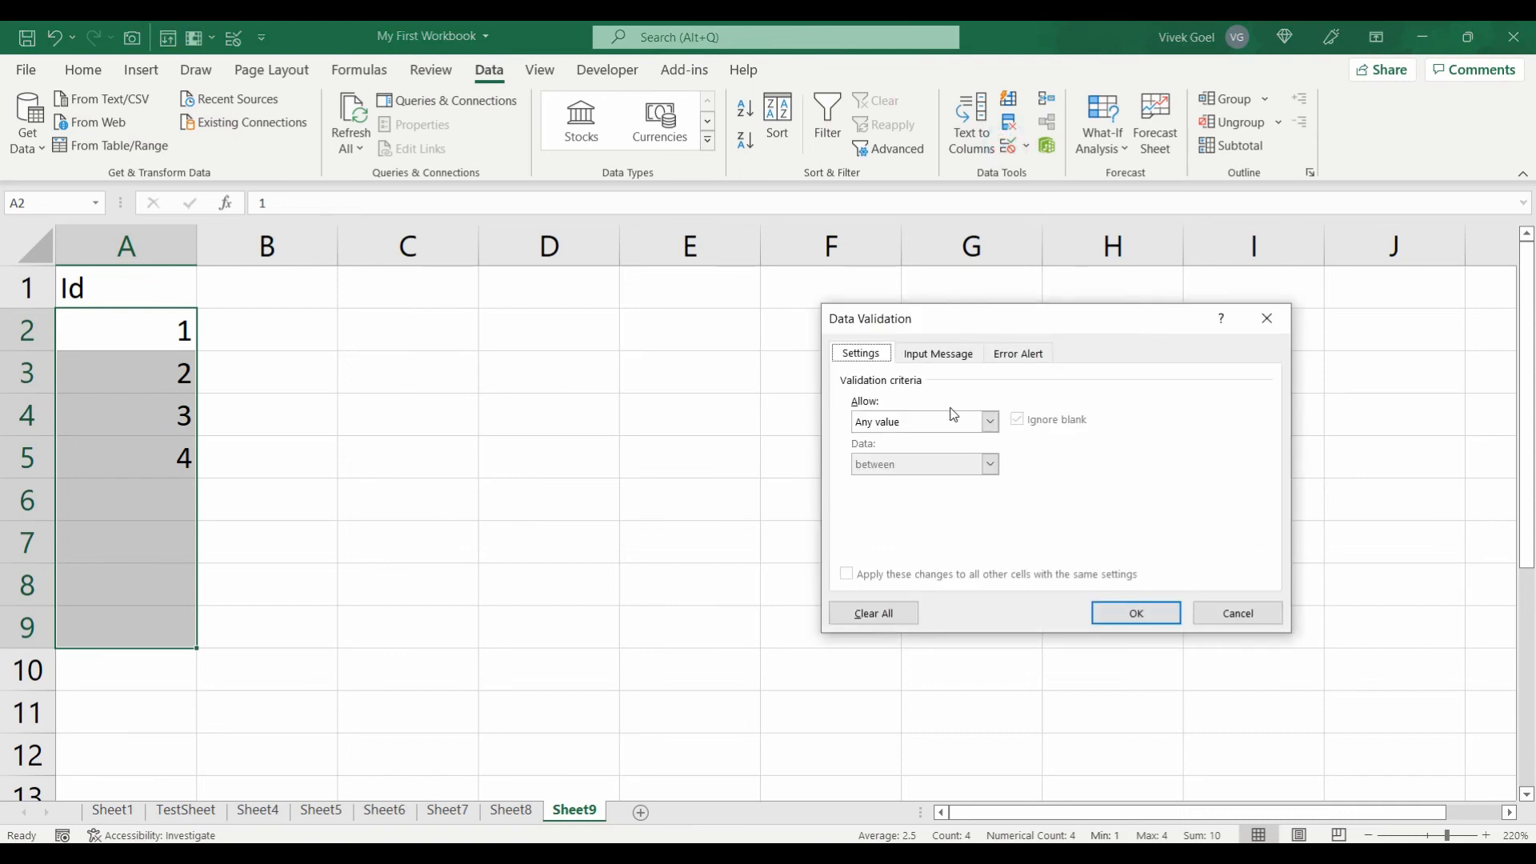
{"action": "left_click", "coordinate": [954, 414]}
{"action": "left_click", "coordinate": [928, 449]}
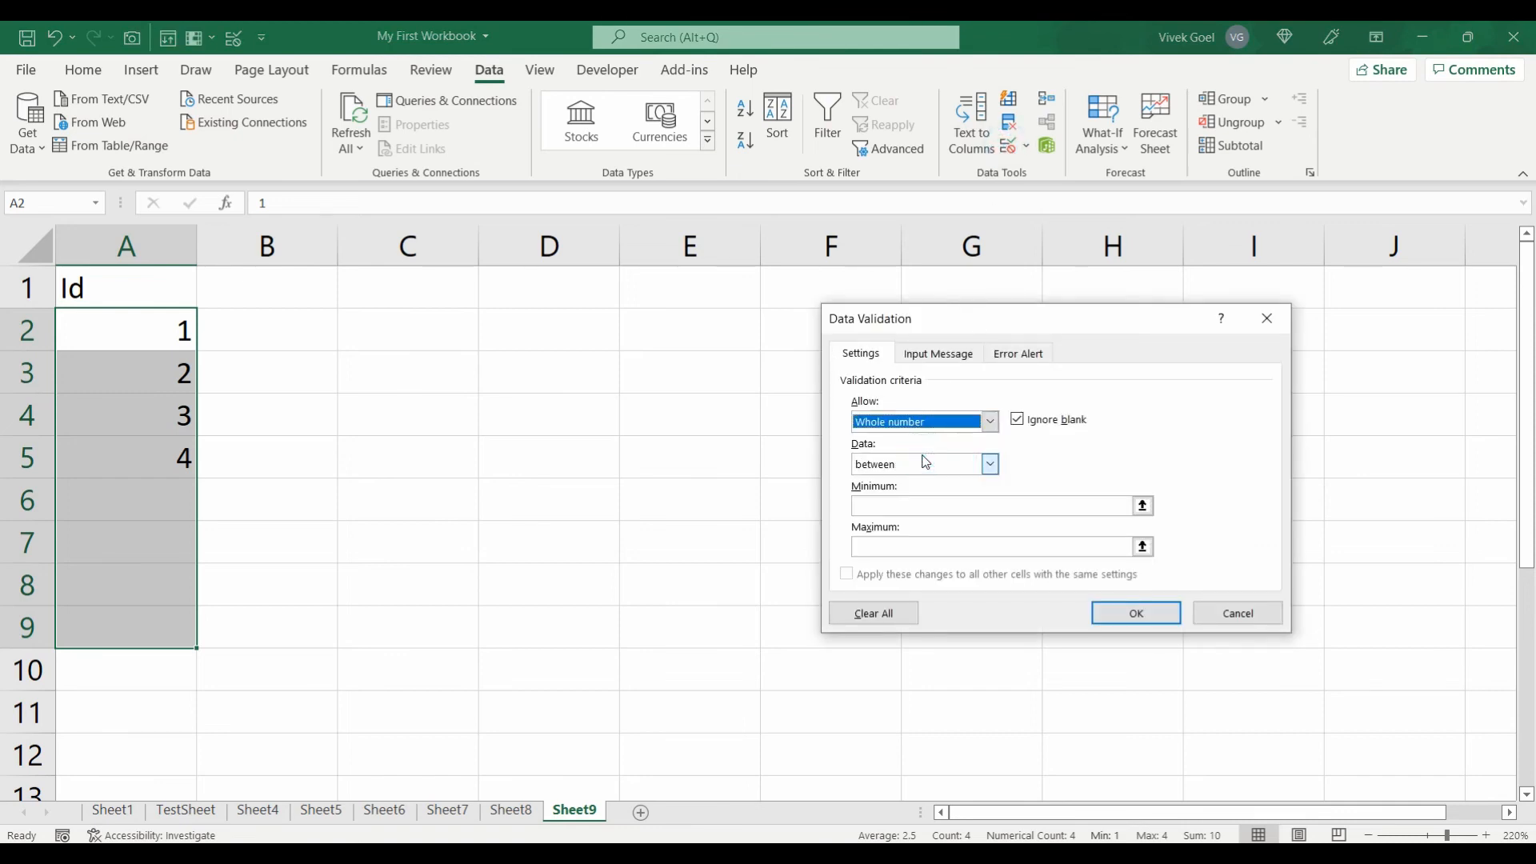
{"action": "left_click", "coordinate": [925, 461]}
{"action": "left_click", "coordinate": [906, 535]}
{"action": "left_click", "coordinate": [892, 505]}
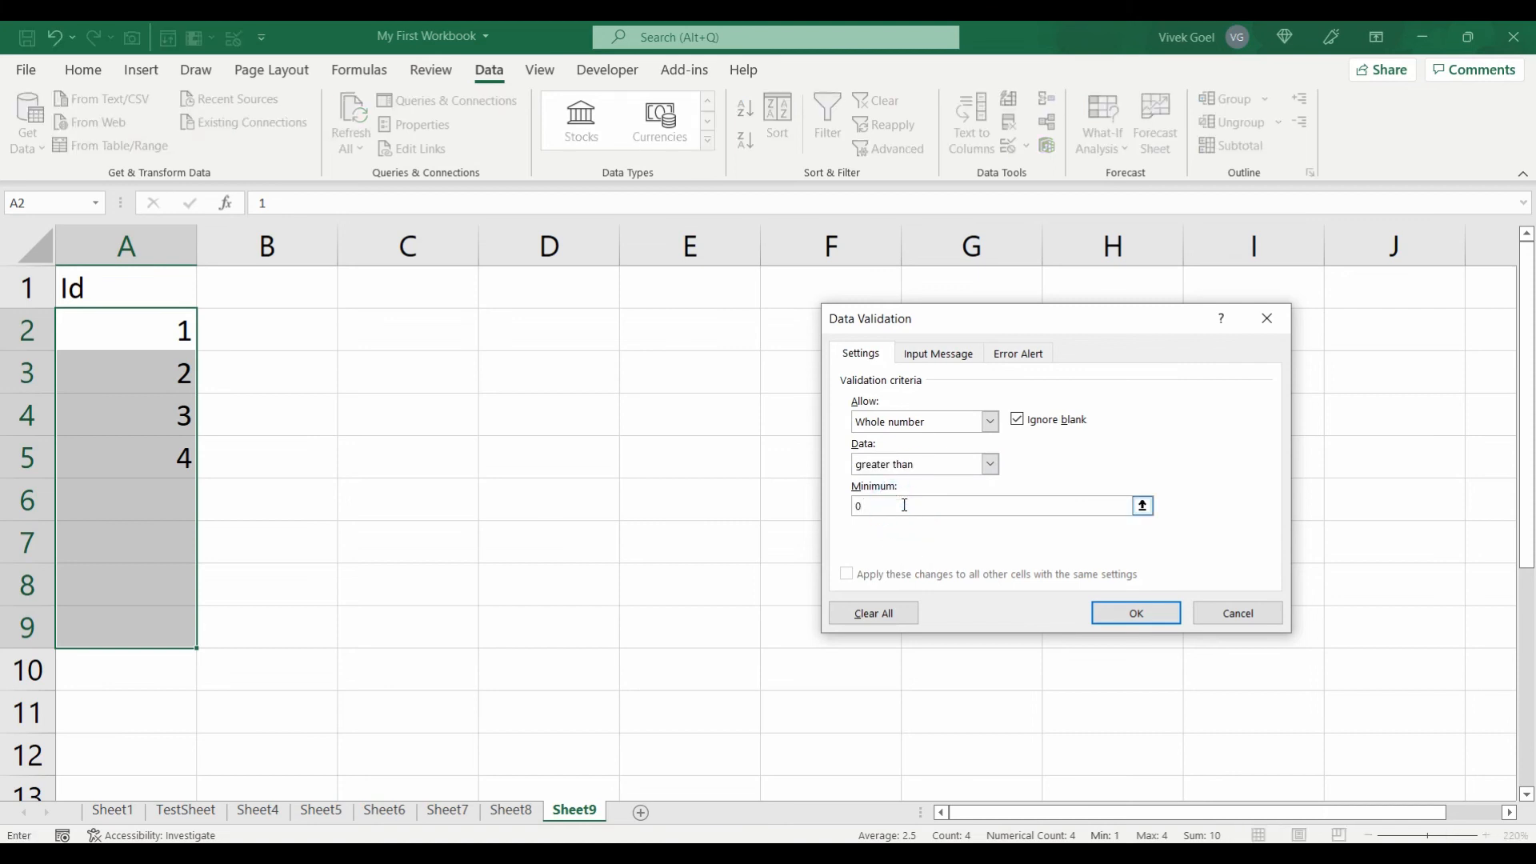
{"action": "left_click", "coordinate": [1136, 613]}
Step: Test the rule by entering 'Twen' in A6, cancel the rejected entry, and go to Sheet8
{"action": "left_click", "coordinate": [154, 502]}
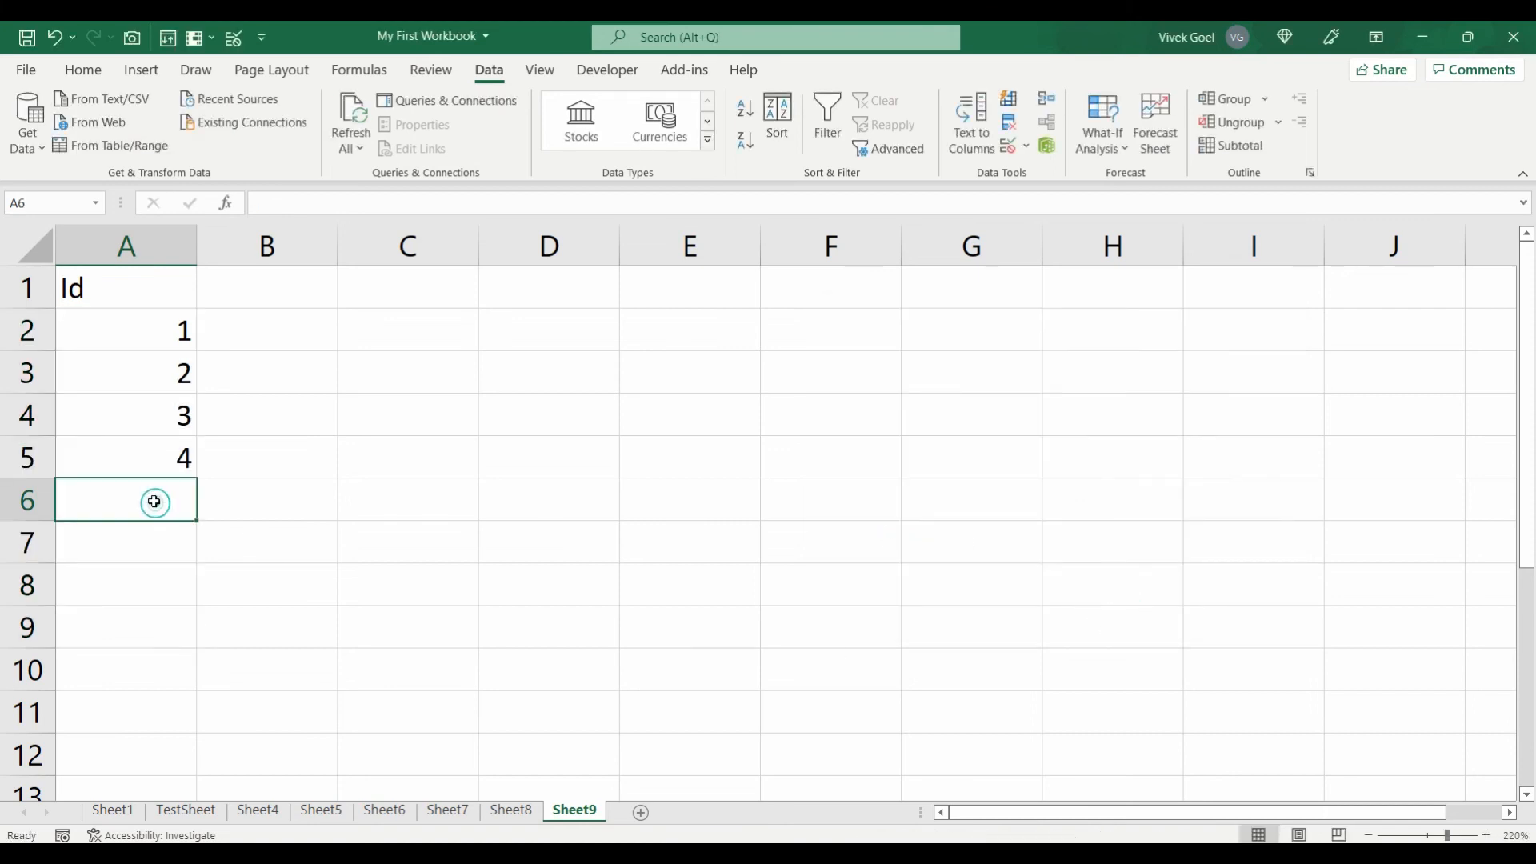
{"action": "type", "text": "Twen"}
{"action": "key", "text": "Return"}
{"action": "left_click", "coordinate": [776, 498]}
{"action": "left_click", "coordinate": [512, 809]}
Step: Evaluate C2's =A2+B2 step by step (2, then 3, then 5) and start selecting Sheet10's Duplicates column
{"action": "left_click", "coordinate": [507, 352]}
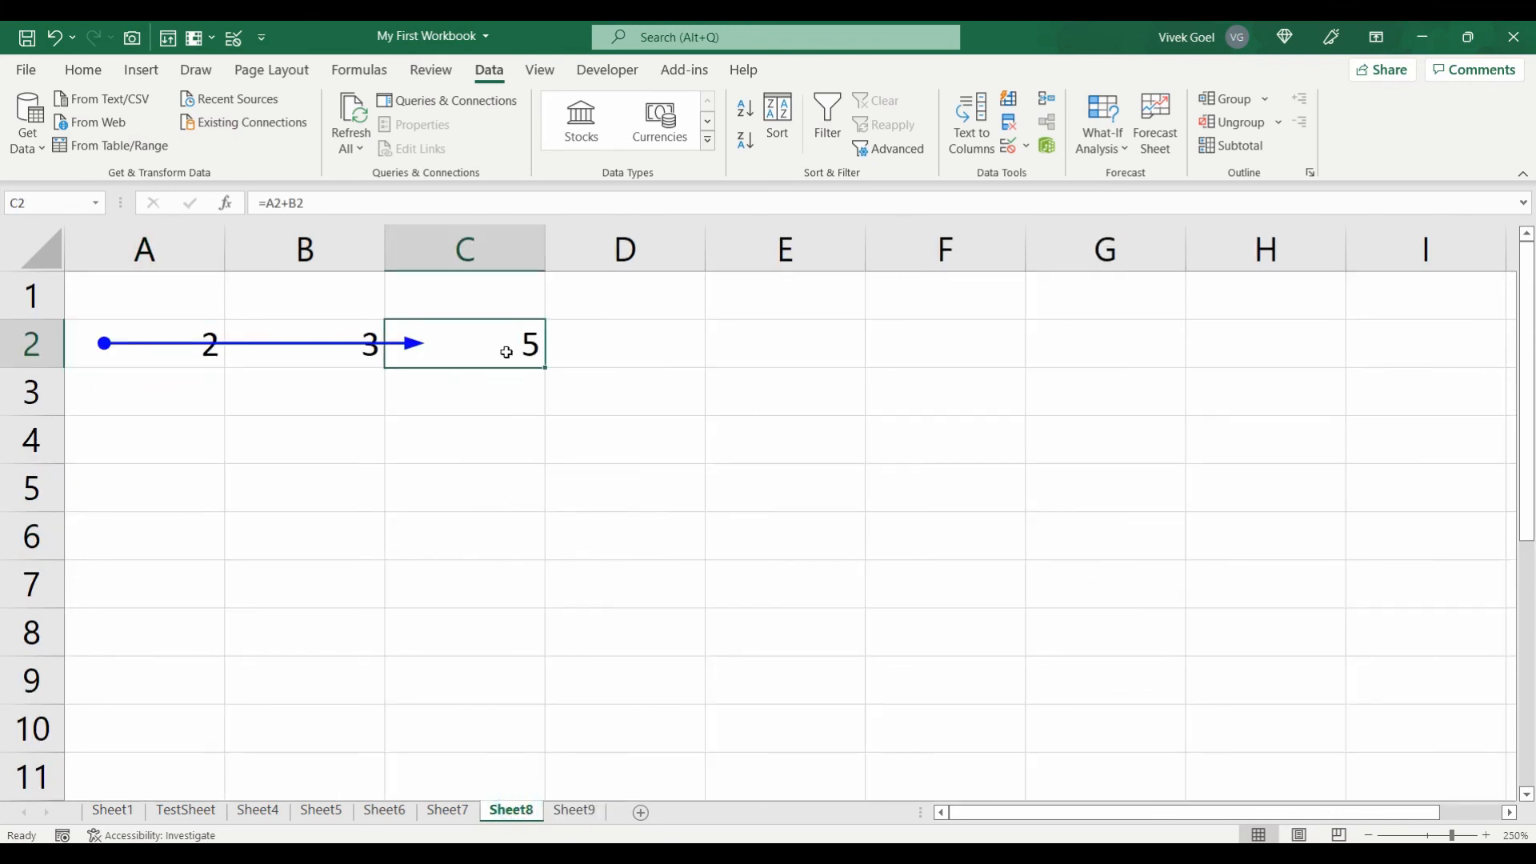
{"action": "left_click", "coordinate": [359, 70]}
{"action": "left_click", "coordinate": [932, 149]}
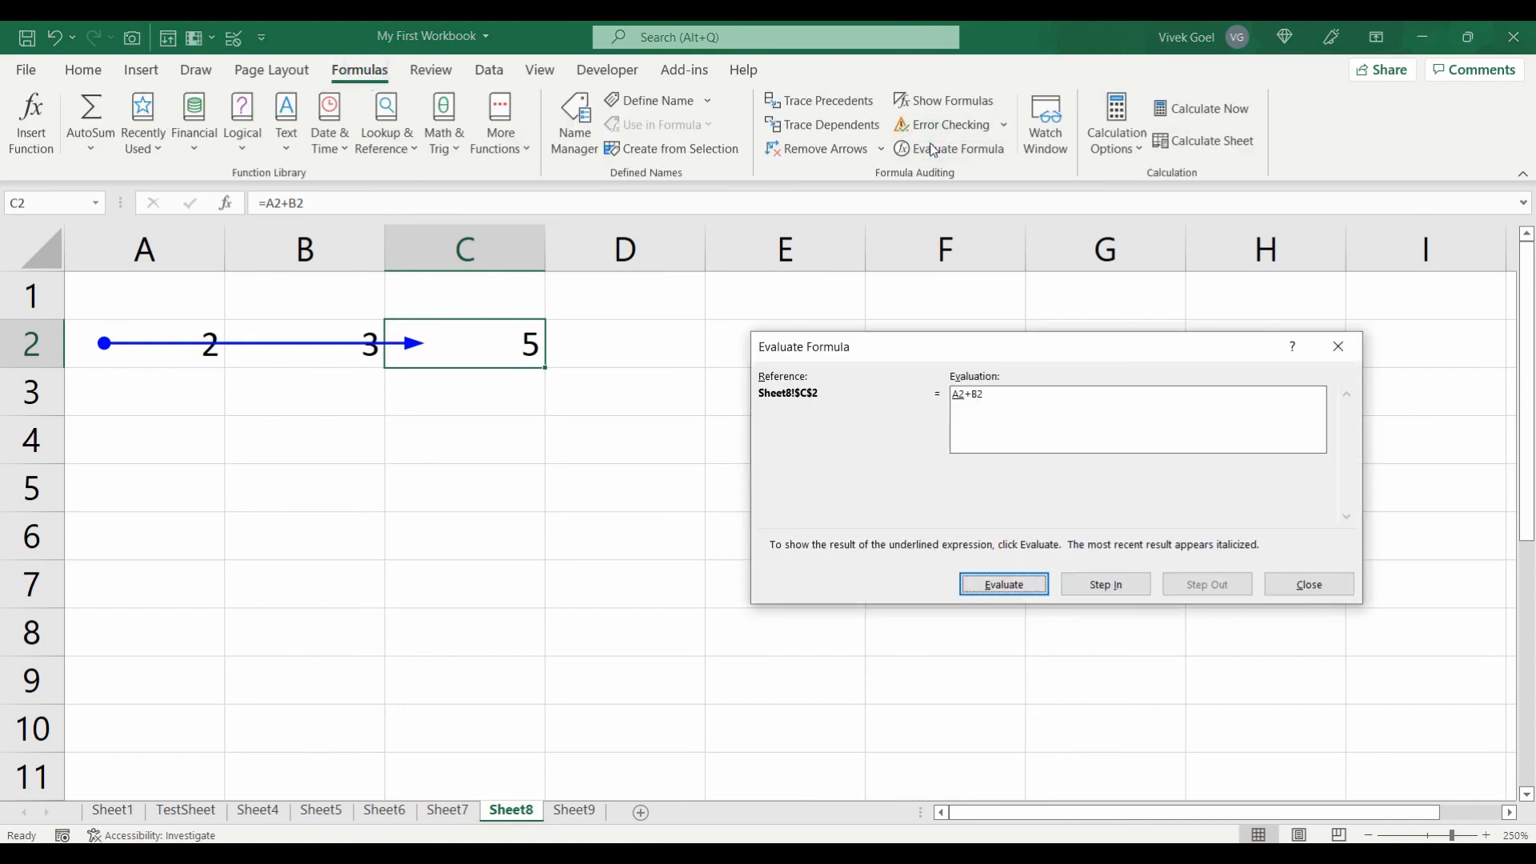
{"action": "left_click", "coordinate": [1004, 585]}
{"action": "left_click", "coordinate": [1004, 584]}
{"action": "left_click", "coordinate": [1010, 586]}
{"action": "key", "text": "shift+Up"}
{"action": "key", "text": "shift+Up"}
{"action": "key", "text": "shift+Up"}
{"action": "key", "text": "shift+Up"}
{"action": "key", "text": "shift+Up"}
{"action": "key", "text": "shift+Up"}
{"action": "key", "text": "shift+Up"}
{"action": "key", "text": "shift+Up"}
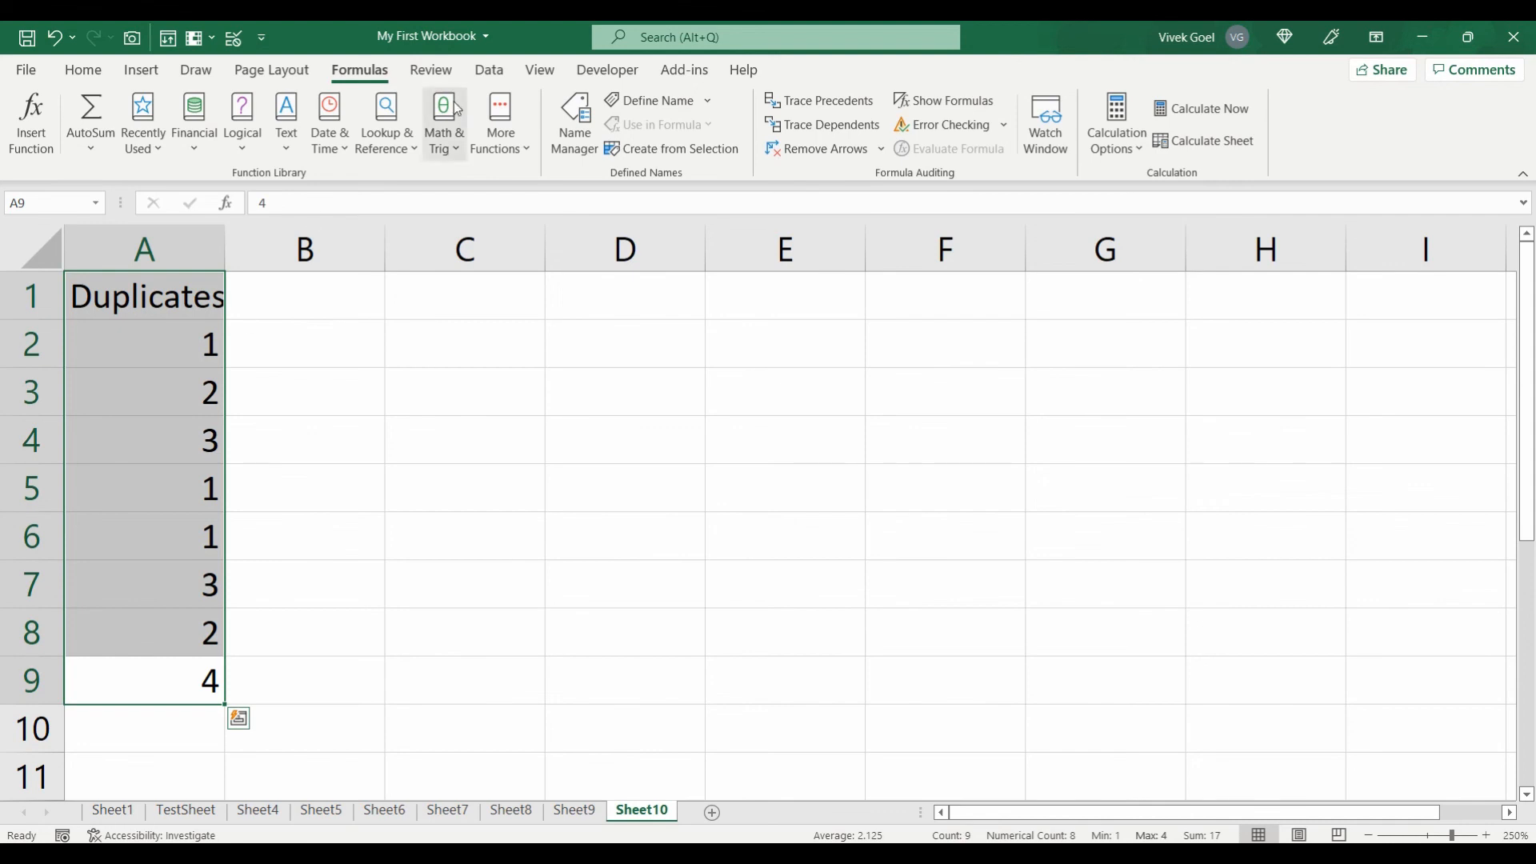
Step: Remove duplicates from the Duplicates column with headers kept, leaving only 1–4
{"action": "left_click", "coordinate": [489, 71]}
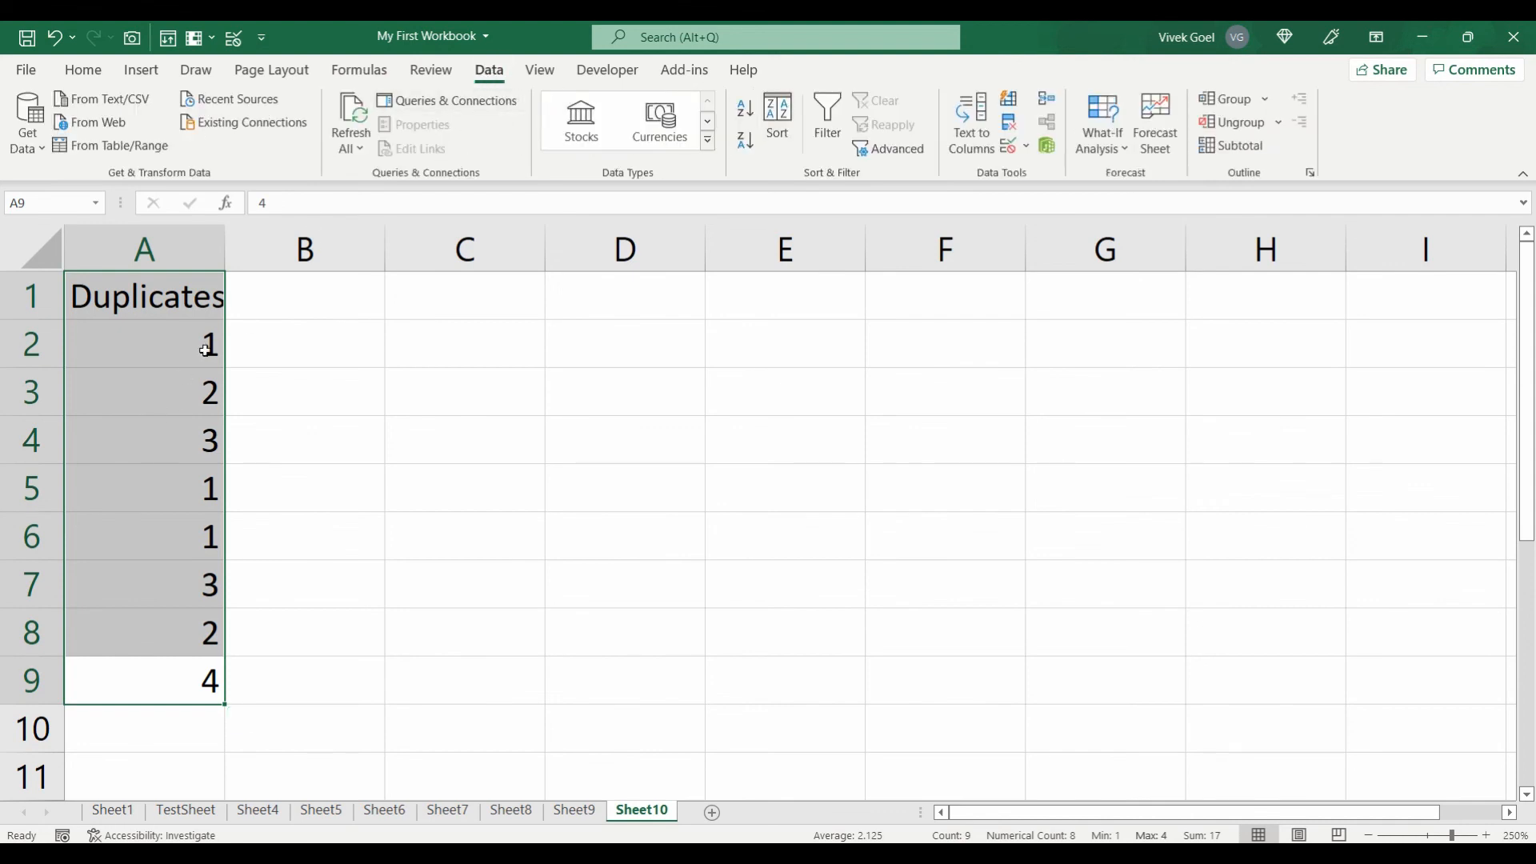
{"action": "left_click", "coordinate": [1010, 126]}
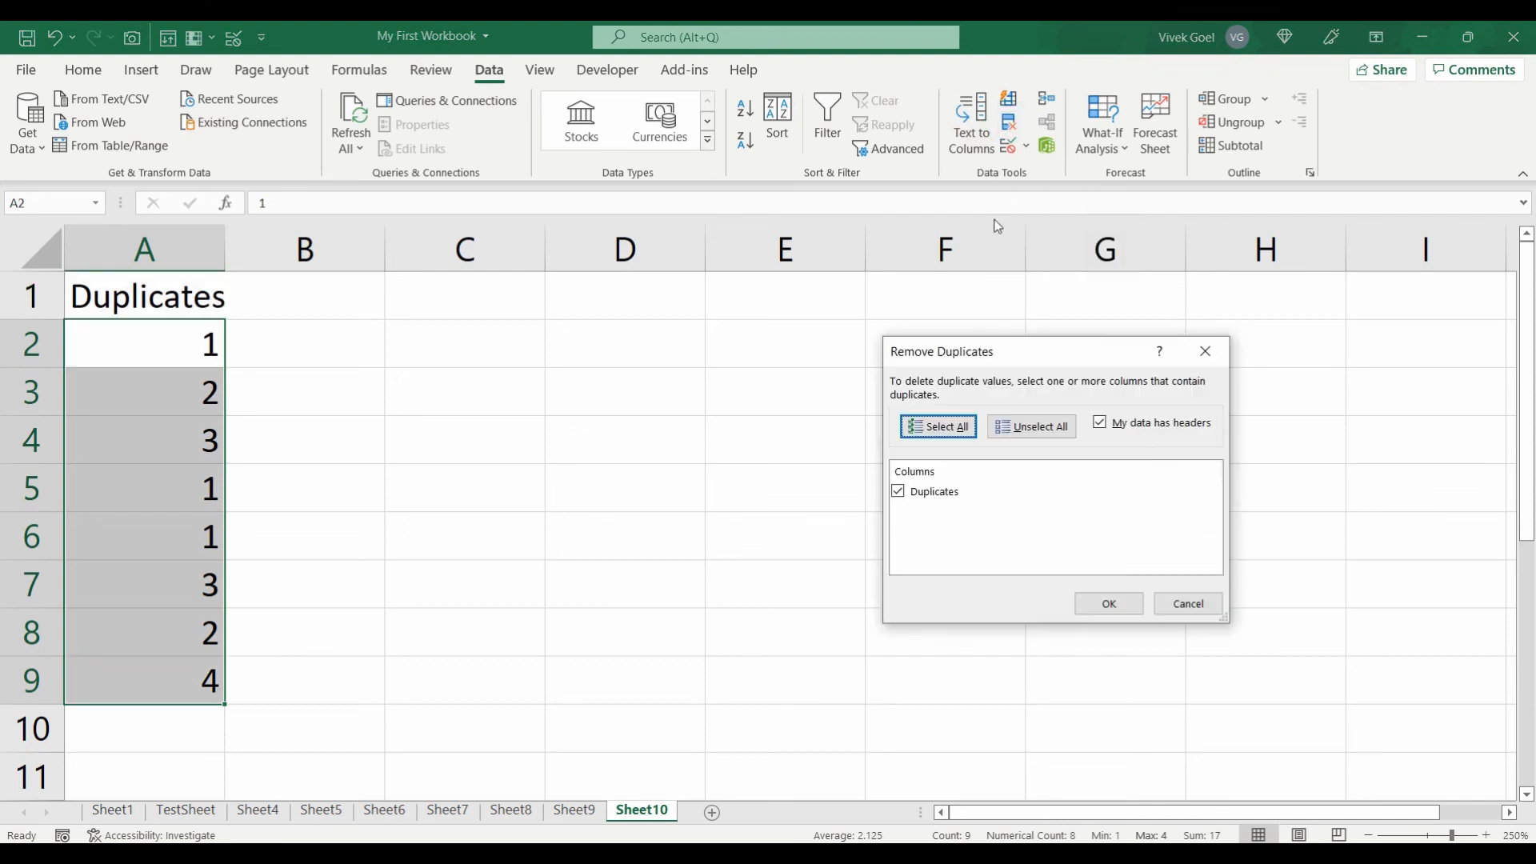
{"action": "left_click", "coordinate": [1108, 603]}
{"action": "left_click", "coordinate": [775, 498]}
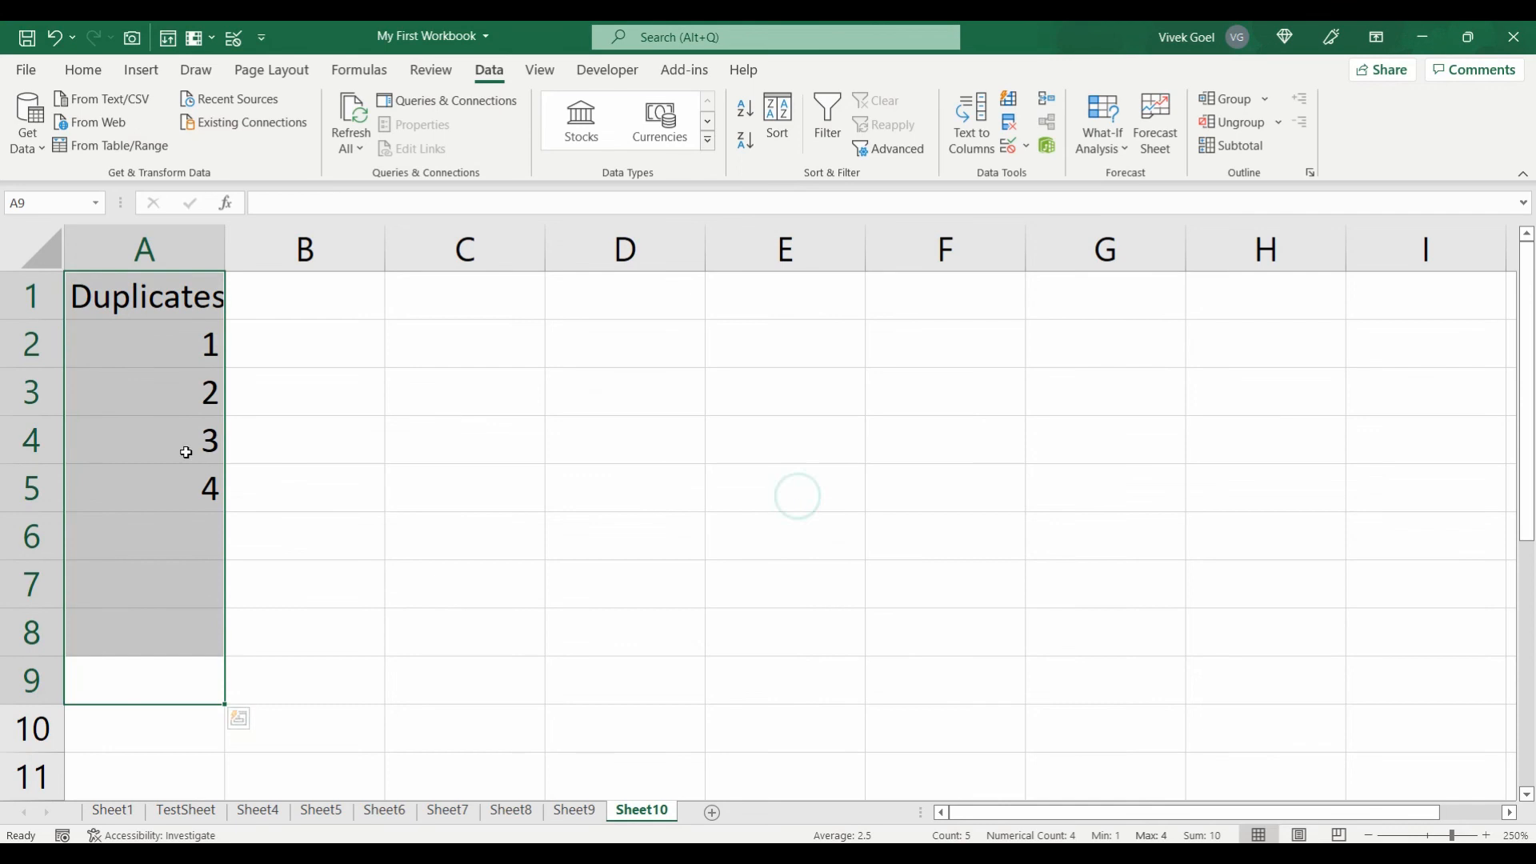
Step: Select the remaining values A2:A5, then move down column A on Sheet11
{"action": "left_click_drag", "start_coordinate": [209, 343], "coordinate": [199, 487]}
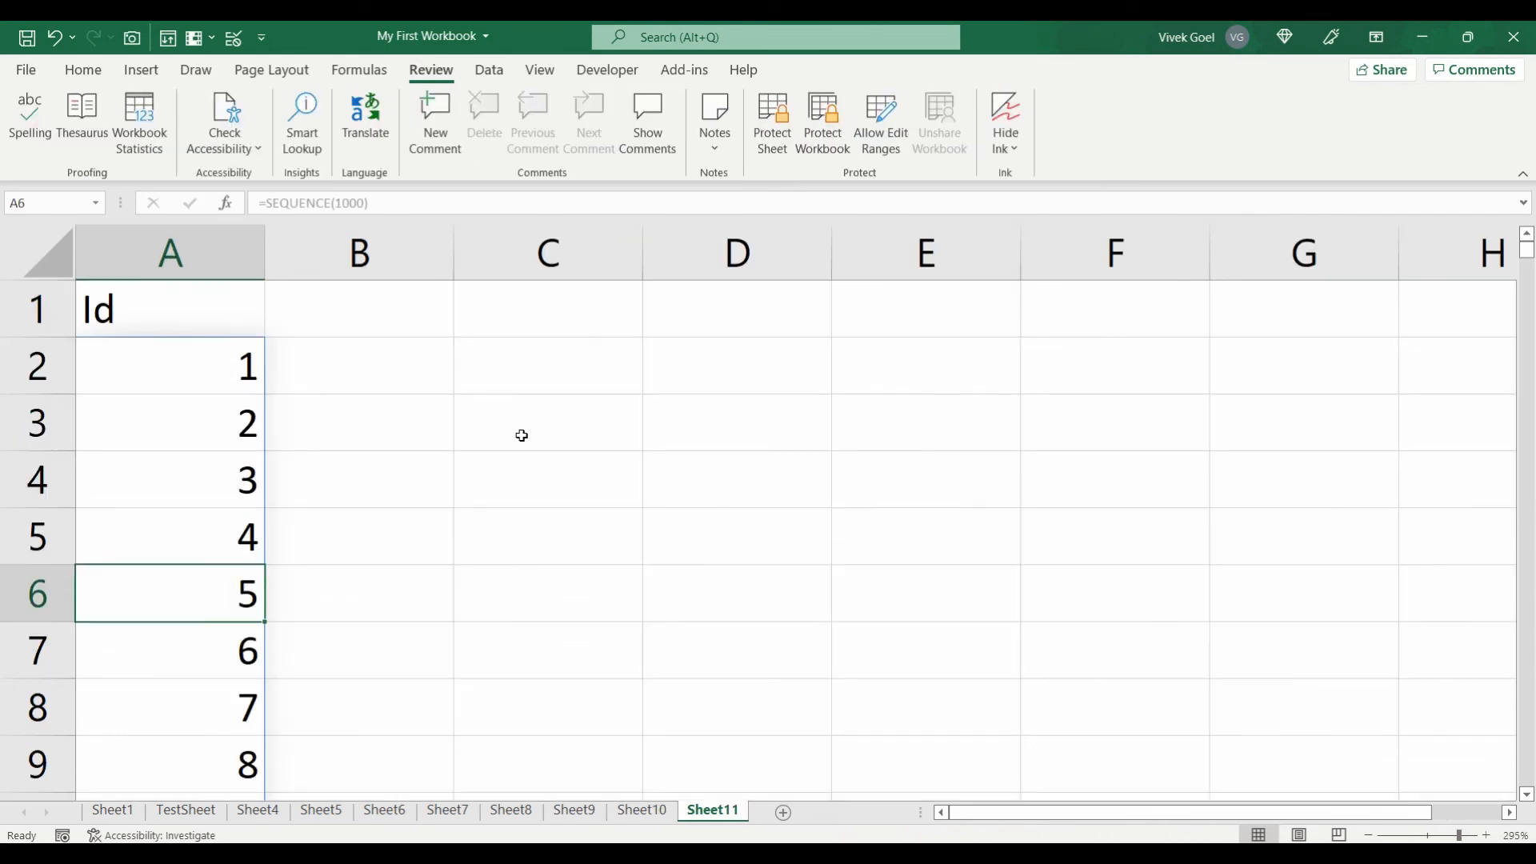
{"action": "key", "text": "Down"}
{"action": "key", "text": "Down"}
{"action": "key", "text": "Down"}
{"action": "key", "text": "Down"}
{"action": "key", "text": "Down"}
{"action": "key", "text": "Down"}
Step: Jump back to the top of column A and apply Freeze Top Row to Sheet11
{"action": "key", "text": "Up"}
{"action": "key", "text": "Up"}
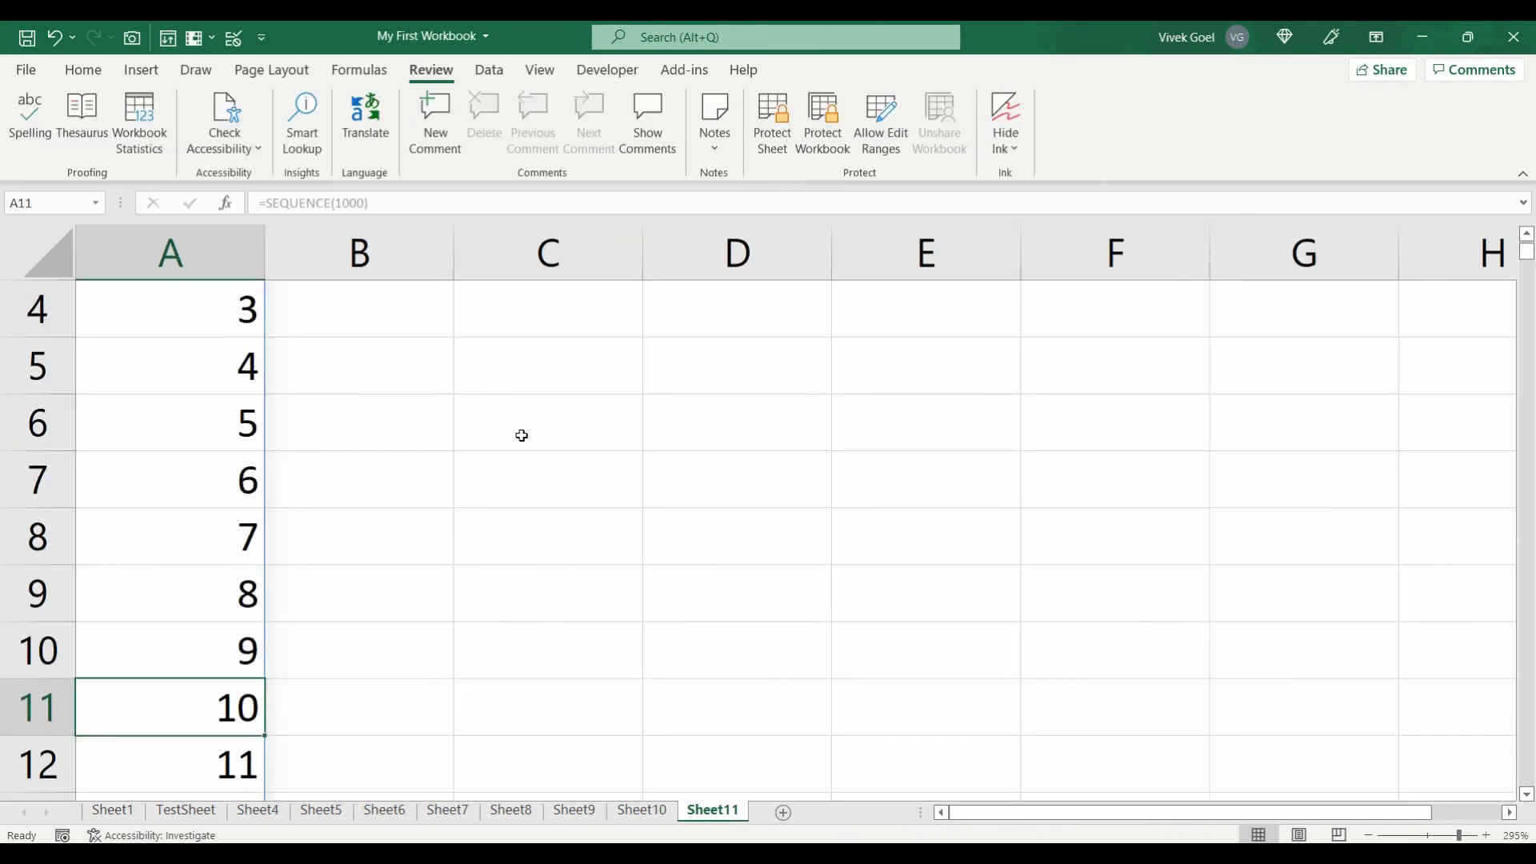
{"action": "key", "text": "ctrl+Up"}
{"action": "key", "text": "Down"}
{"action": "key", "text": "Down"}
{"action": "key", "text": "Down"}
{"action": "key", "text": "Down"}
{"action": "key", "text": "Down"}
{"action": "key", "text": "Down"}
{"action": "key", "text": "Down"}
{"action": "key", "text": "Down"}
{"action": "key", "text": "Down"}
{"action": "key", "text": "Down"}
{"action": "key", "text": "Down"}
{"action": "key", "text": "Down"}
{"action": "key", "text": "Down"}
{"action": "key", "text": "Down"}
{"action": "key", "text": "Down"}
{"action": "key", "text": "Down"}
{"action": "key", "text": "Down"}
{"action": "key", "text": "Down"}
{"action": "key", "text": "Down"}
{"action": "key", "text": "Up"}
{"action": "key", "text": "Up"}
{"action": "key", "text": "Up"}
{"action": "key", "text": "Up"}
{"action": "key", "text": "Up"}
{"action": "key", "text": "Up"}
{"action": "key", "text": "Up"}
{"action": "key", "text": "Up"}
{"action": "key", "text": "Up"}
{"action": "key", "text": "Up"}
{"action": "key", "text": "Up"}
{"action": "key", "text": "Up"}
{"action": "key", "text": "Up"}
{"action": "key", "text": "Up"}
{"action": "key", "text": "Up"}
{"action": "key", "text": "Up"}
{"action": "key", "text": "Up"}
{"action": "key", "text": "Up"}
{"action": "key", "text": "Up"}
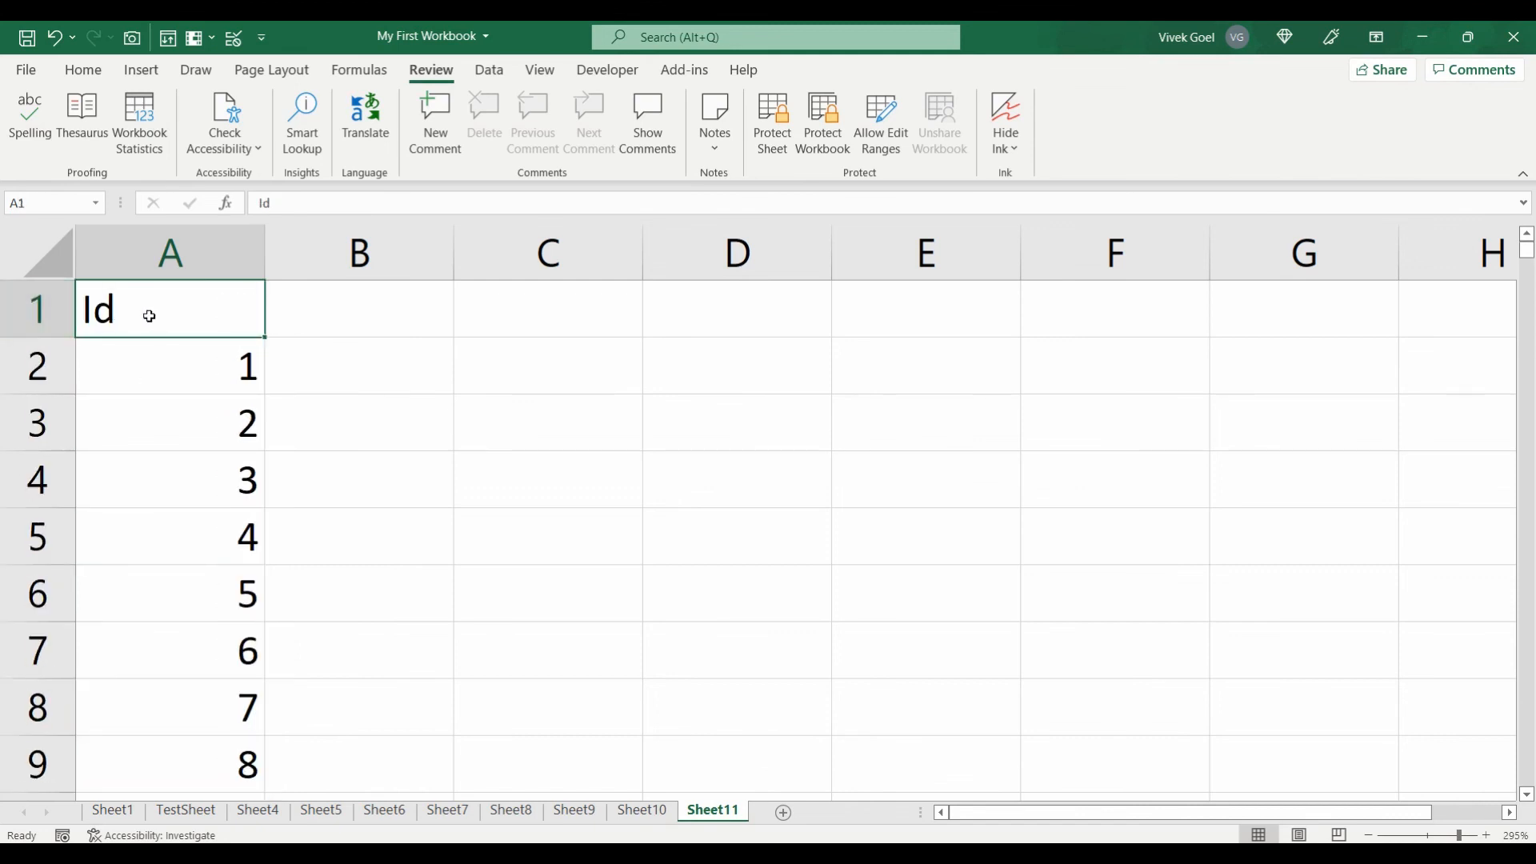
{"action": "left_click", "coordinate": [542, 76]}
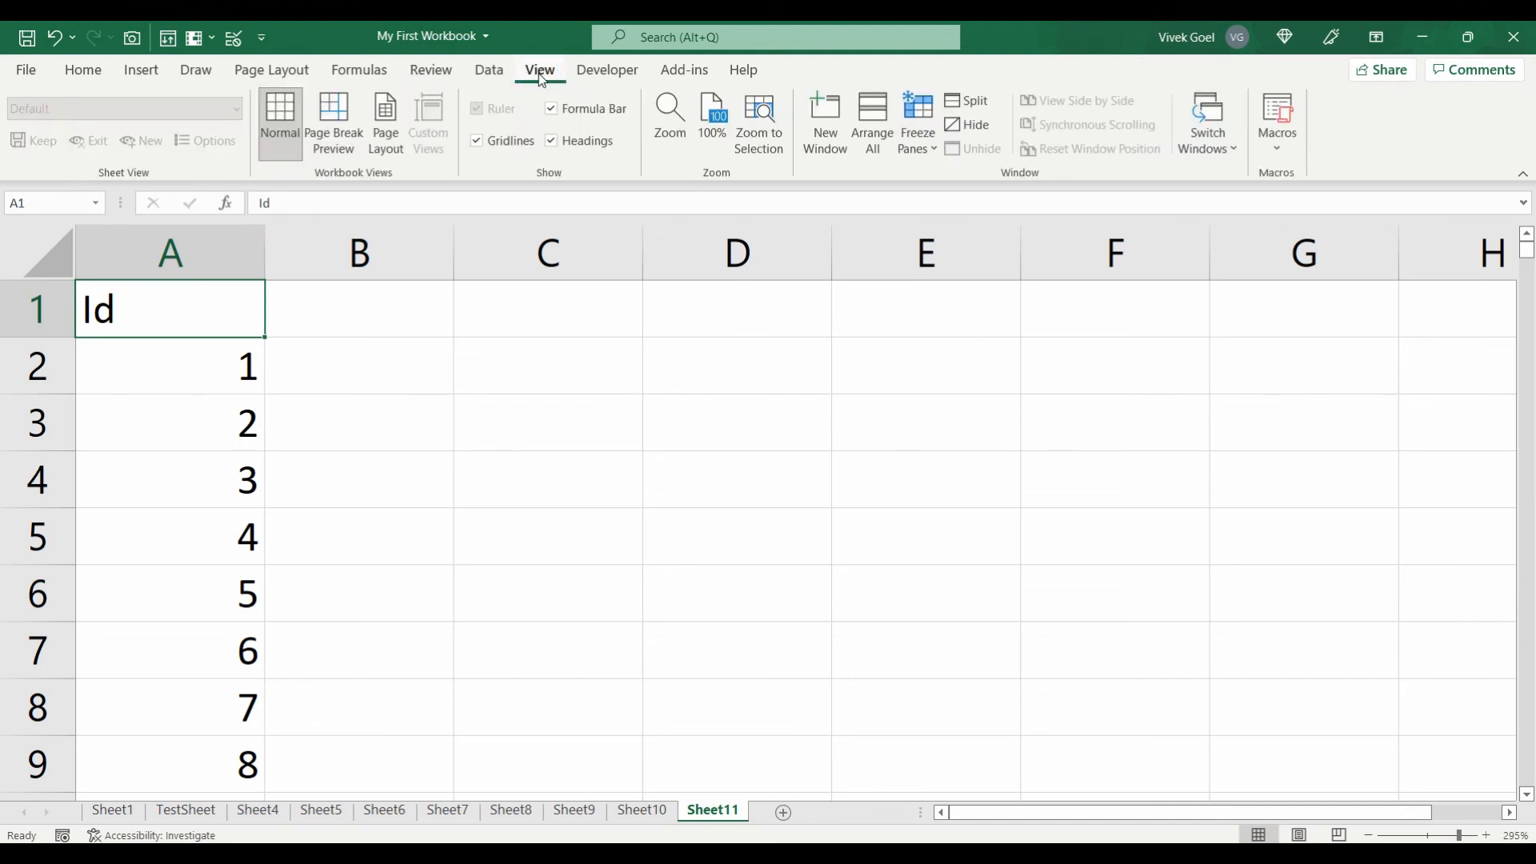
{"action": "left_click", "coordinate": [927, 155]}
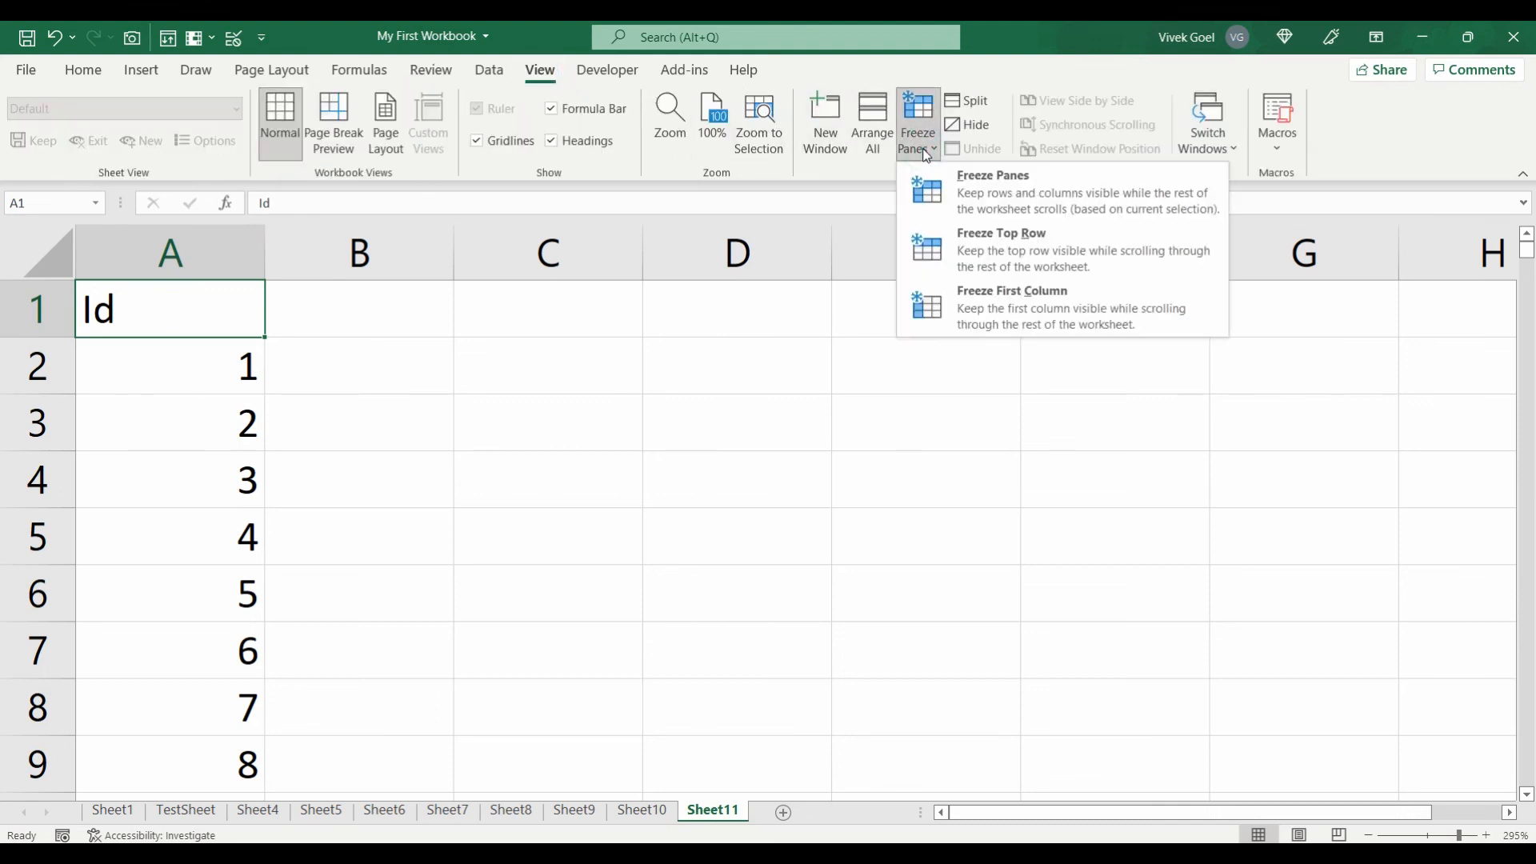
{"action": "left_click", "coordinate": [1009, 238]}
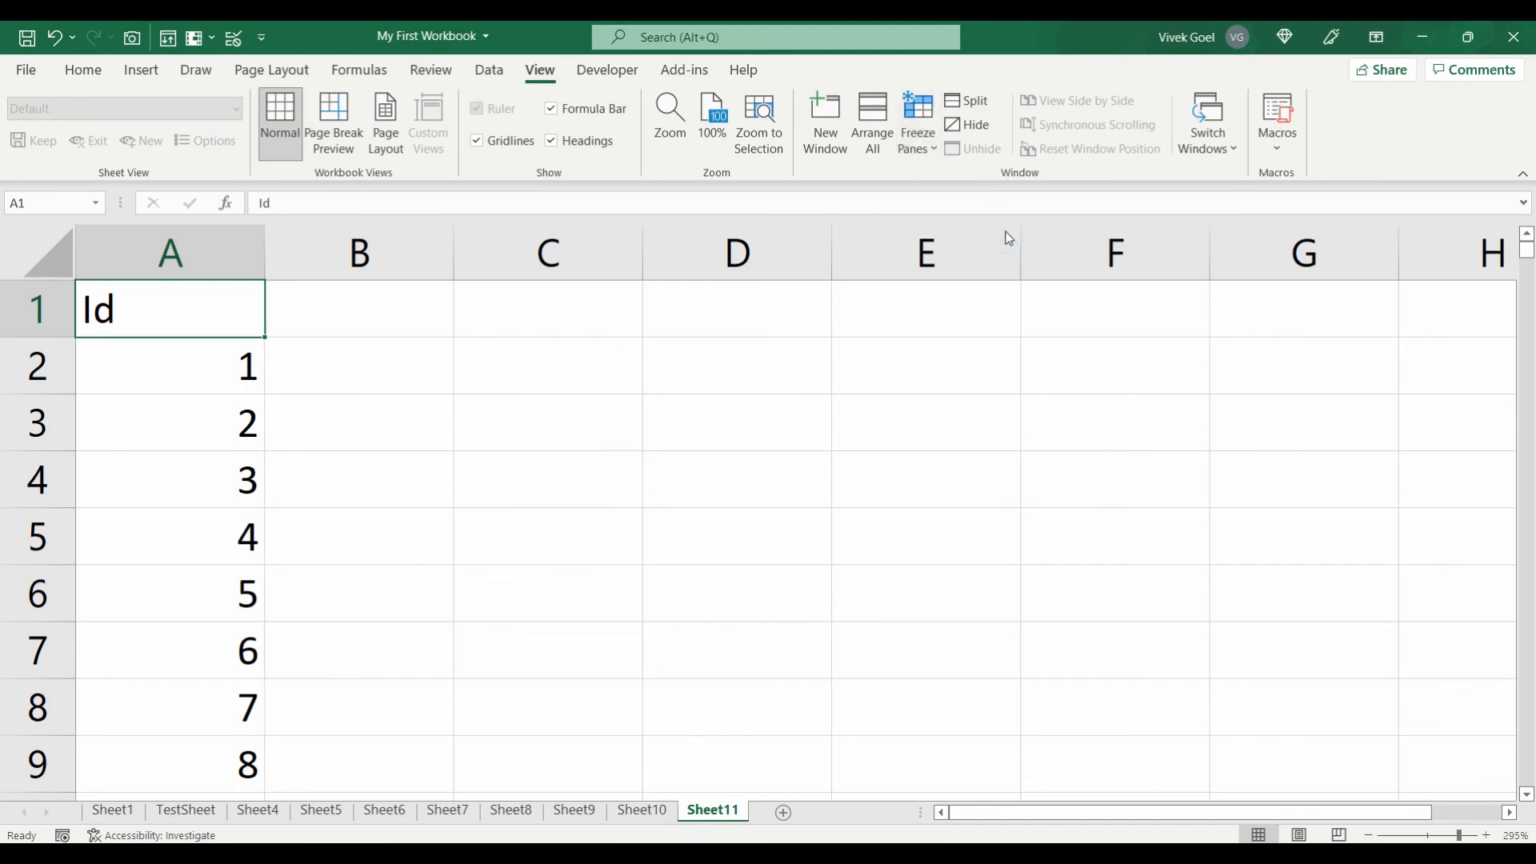
Step: Move down the SEQUENCE values from A6 to confirm the Id header stays fixed
{"action": "key", "text": "Down"}
{"action": "key", "text": "Down"}
{"action": "key", "text": "Down"}
{"action": "key", "text": "Down"}
{"action": "key", "text": "Down"}
{"action": "key", "text": "Down"}
{"action": "key", "text": "Down"}
{"action": "key", "text": "Down"}
{"action": "key", "text": "Down"}
{"action": "key", "text": "Down"}
{"action": "key", "text": "Down"}
{"action": "key", "text": "Down"}
{"action": "key", "text": "Down"}
{"action": "key", "text": "Down"}
{"action": "key", "text": "Down"}
{"action": "key", "text": "Down"}
{"action": "key", "text": "Down"}
{"action": "key", "text": "Down"}
{"action": "key", "text": "Down"}
{"action": "key", "text": "Down"}
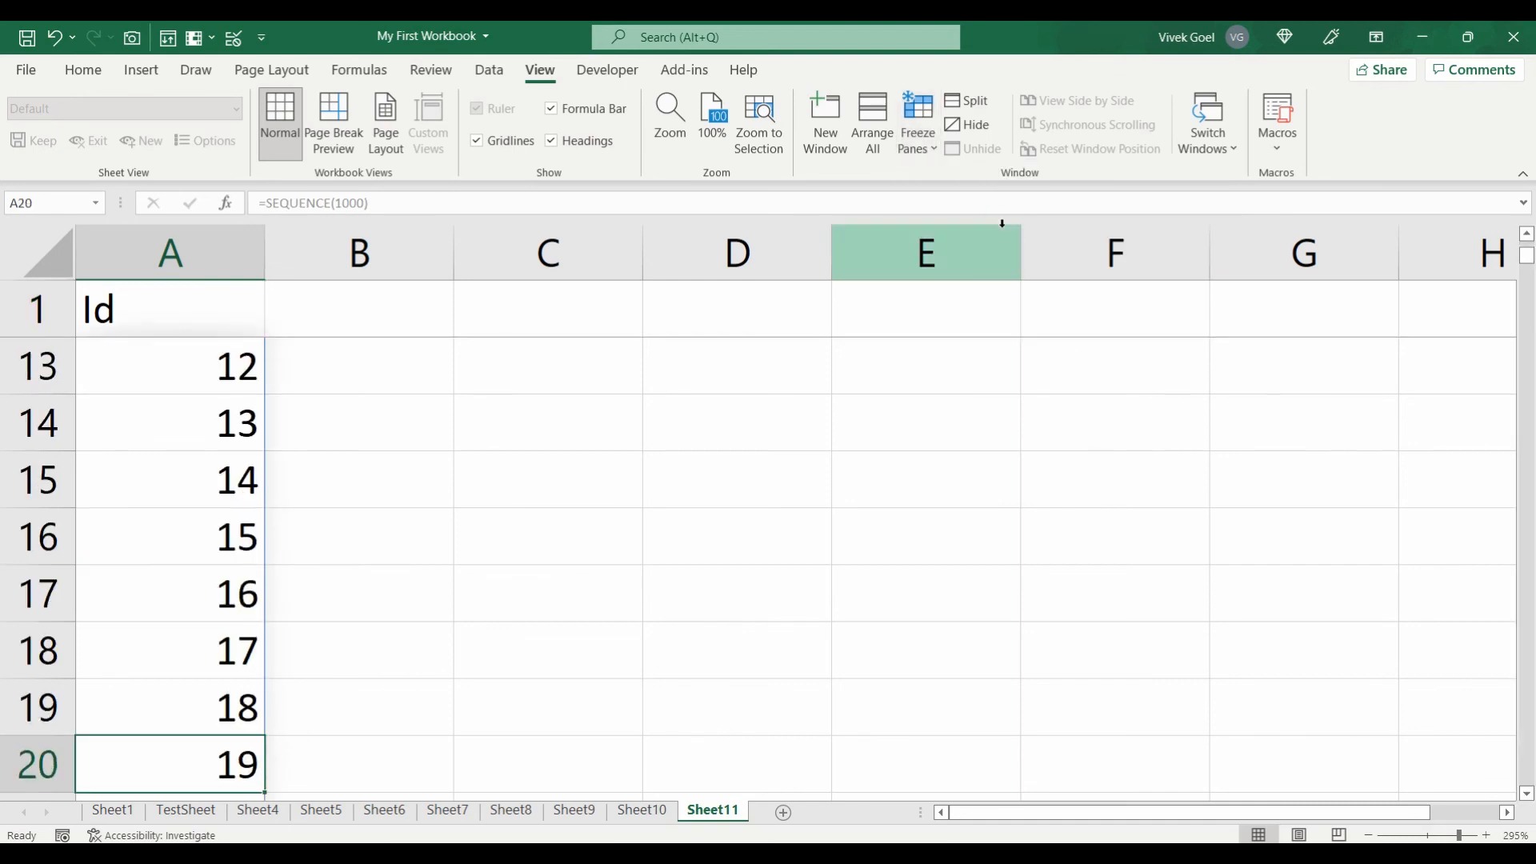
{"action": "key", "text": "Down"}
{"action": "key", "text": "Down"}
{"action": "key", "text": "Down"}
{"action": "key", "text": "Down"}
{"action": "key", "text": "Down"}
{"action": "key", "text": "Down"}
{"action": "key", "text": "Down"}
{"action": "key", "text": "Down"}
{"action": "key", "text": "Down"}
{"action": "key", "text": "Down"}
{"action": "key", "text": "Down"}
{"action": "key", "text": "Down"}
{"action": "key", "text": "Down"}
{"action": "key", "text": "Down"}
{"action": "key", "text": "Down"}
{"action": "key", "text": "Down"}
{"action": "key", "text": "Down"}
{"action": "key", "text": "Down"}
{"action": "key", "text": "Down"}
{"action": "key", "text": "Down"}
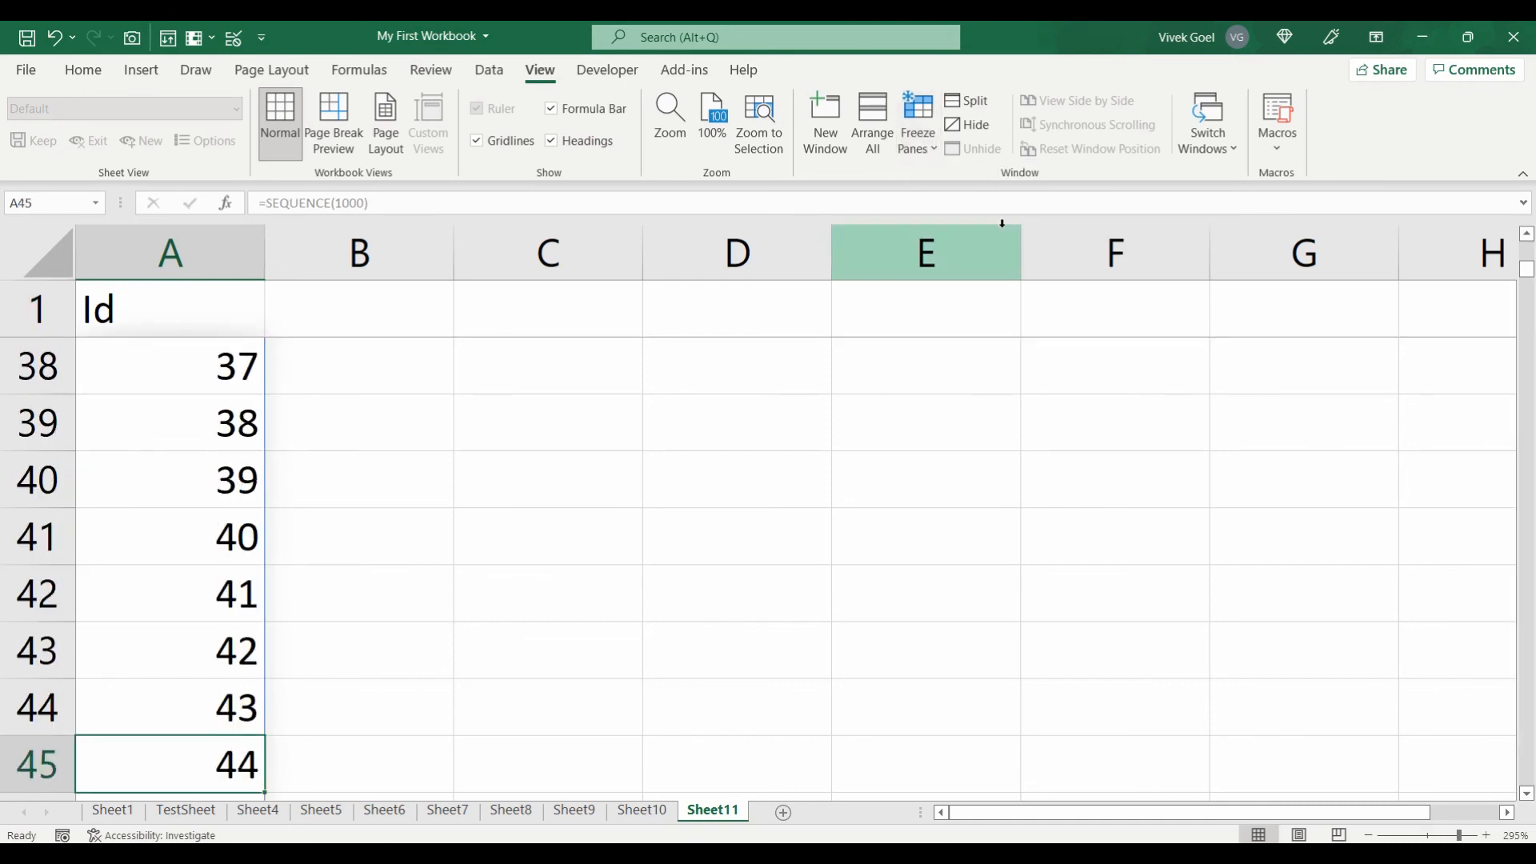
{"action": "key", "text": "Up"}
{"action": "key", "text": "Up"}
{"action": "key", "text": "Up"}
{"action": "key", "text": "Up"}
{"action": "key", "text": "Up"}
{"action": "key", "text": "Up"}
{"action": "key", "text": "Up"}
{"action": "key", "text": "Up"}
{"action": "key", "text": "Up"}
{"action": "key", "text": "Up"}
{"action": "key", "text": "Up"}
{"action": "key", "text": "Up"}
{"action": "key", "text": "Up"}
{"action": "key", "text": "Up"}
{"action": "key", "text": "Up"}
{"action": "key", "text": "Up"}
{"action": "key", "text": "Up"}
{"action": "key", "text": "Up"}
{"action": "key", "text": "Up"}
{"action": "key", "text": "Up"}
{"action": "key", "text": "Up"}
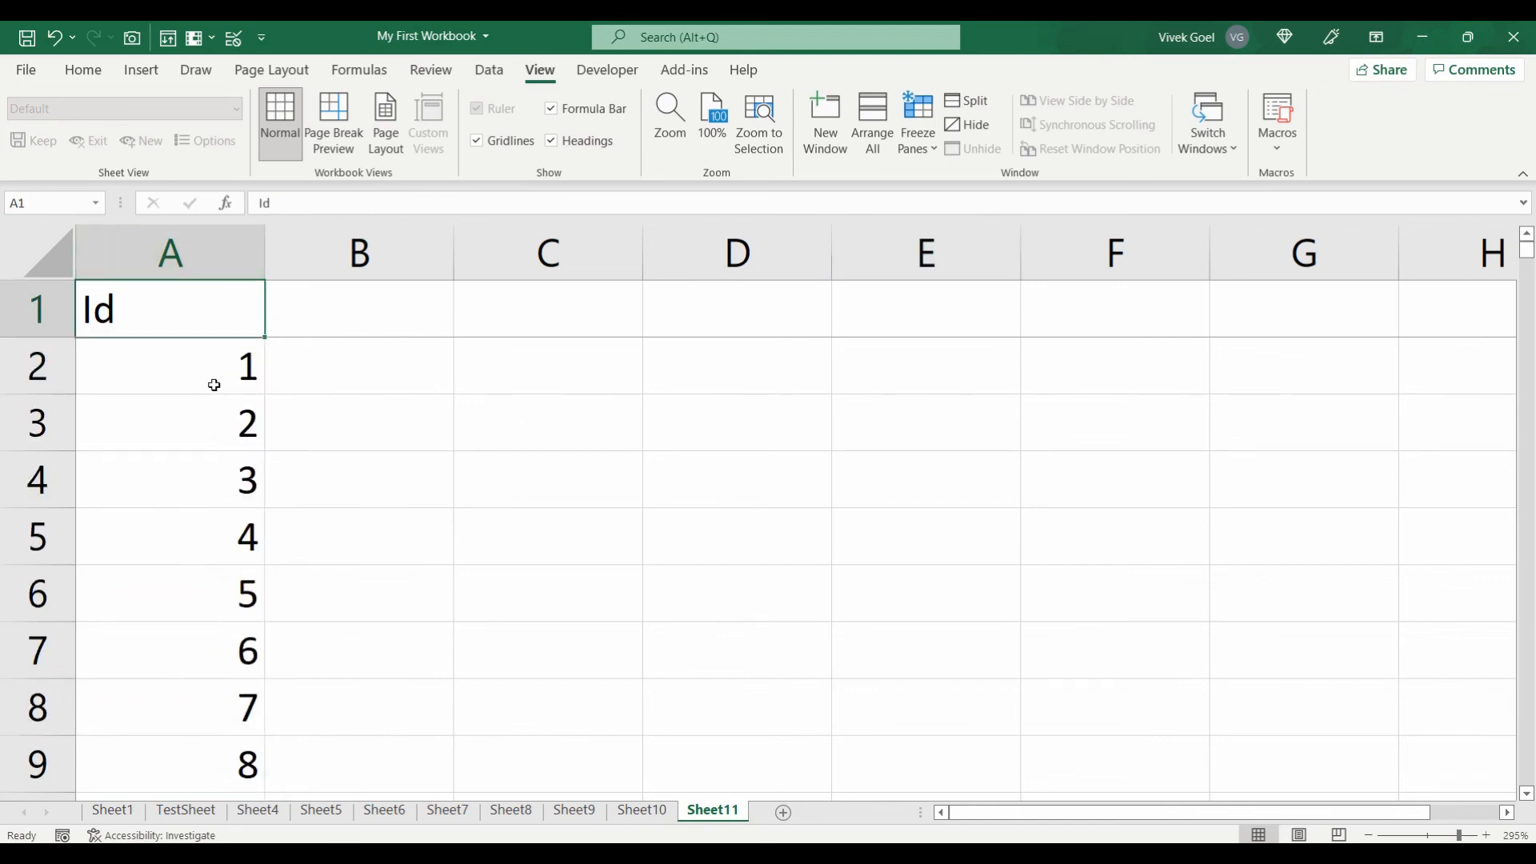
{"action": "left_click", "coordinate": [246, 600]}
{"action": "key", "text": "Down"}
{"action": "key", "text": "Down"}
{"action": "key", "text": "Down"}
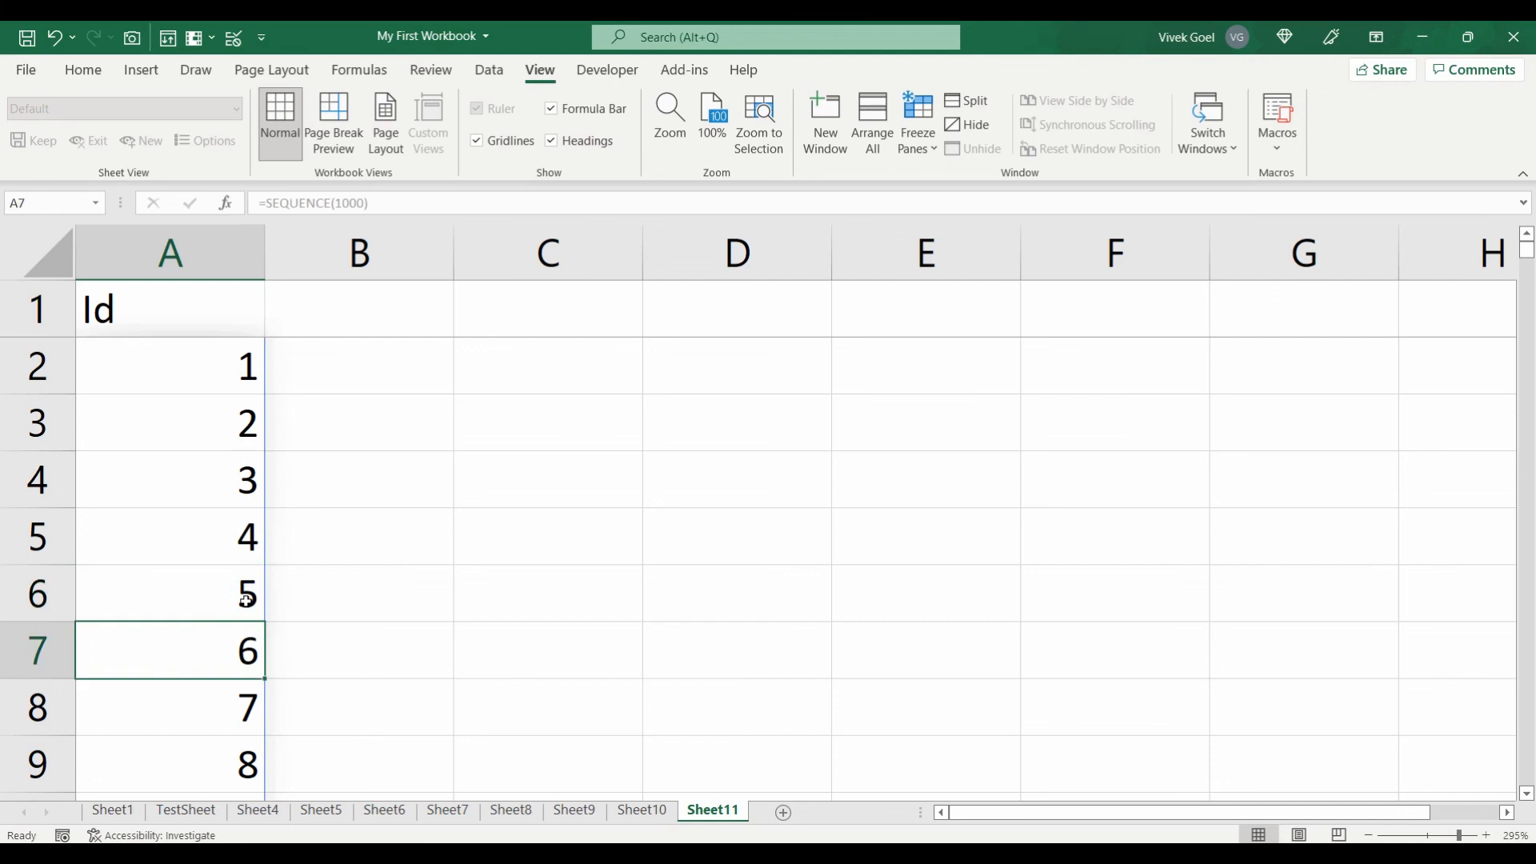
{"action": "key", "text": "Down"}
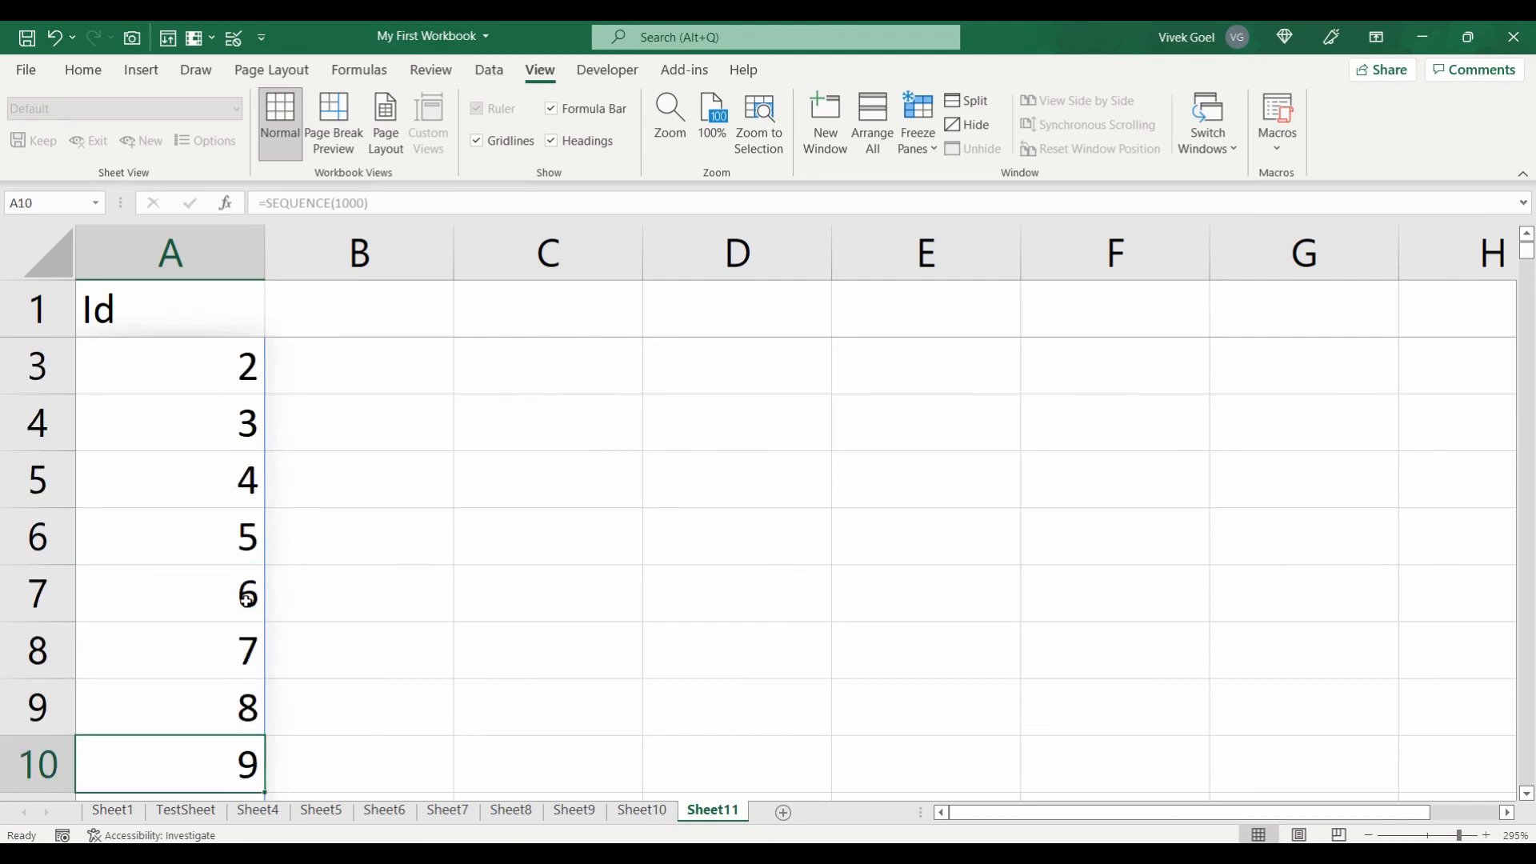